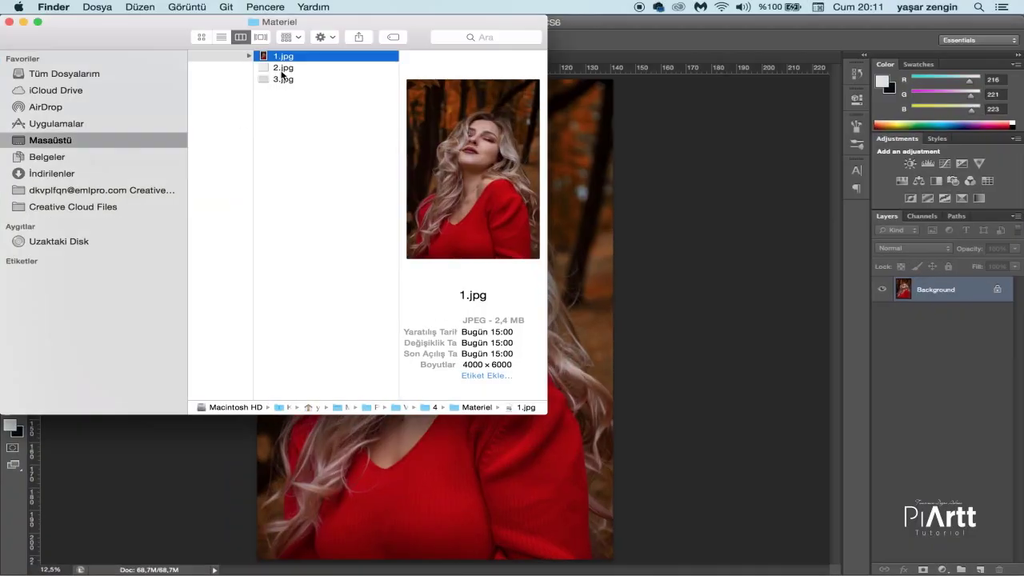
# Open 2.jpg from the Materiel folder in Photoshop and copy its paper texture into the Untitled-1 document
pyautogui.click(281, 69)
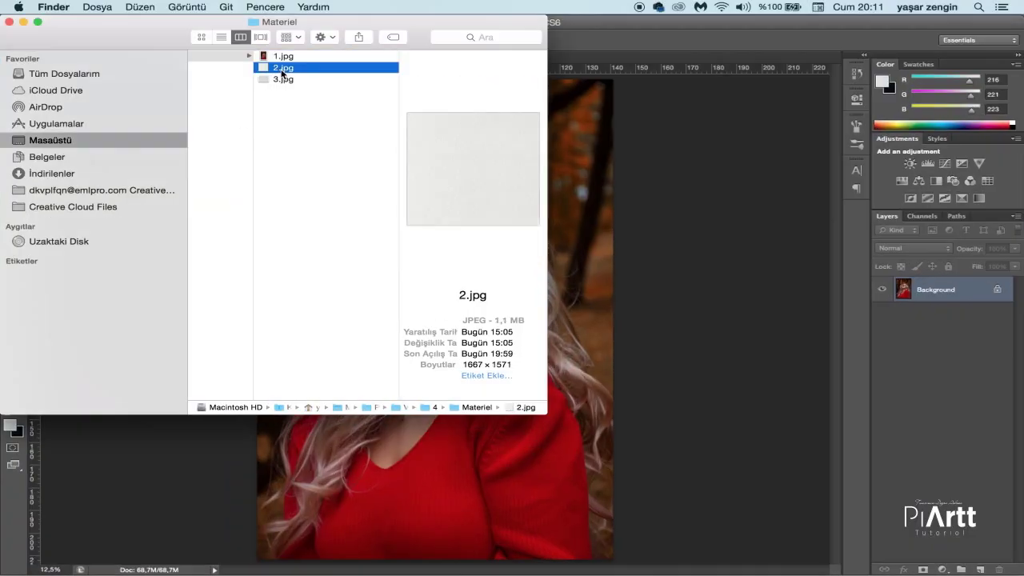
pyautogui.moveTo(281, 69); pyautogui.dragTo(416, 559)
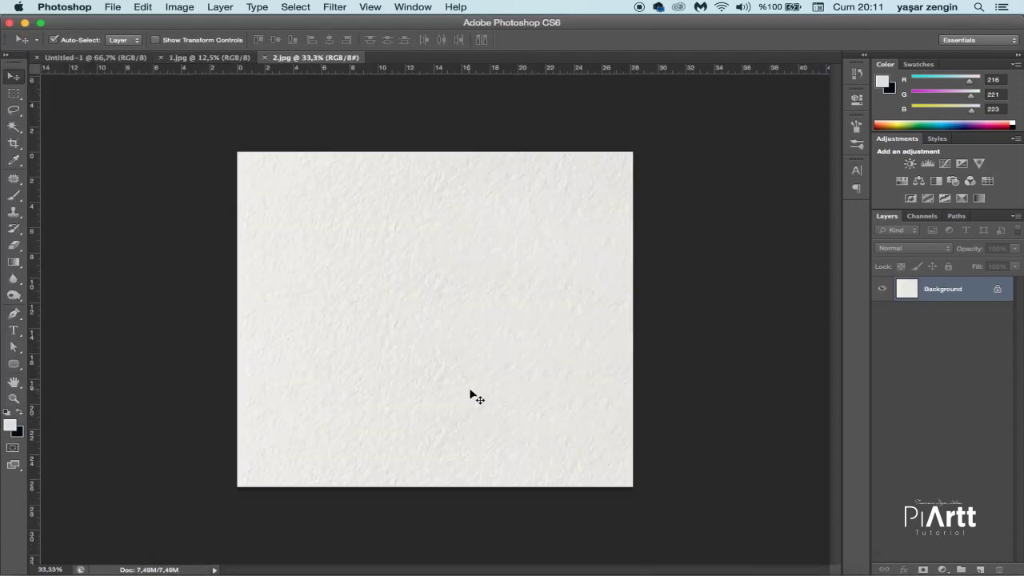
pyautogui.moveTo(472, 396); pyautogui.dragTo(486, 278)
# Scale the paper texture layer proportionally to about 76.8% and position it so it covers the whole canvas
pyautogui.press('super+t')
pyautogui.scroll(-4, 486, 288)
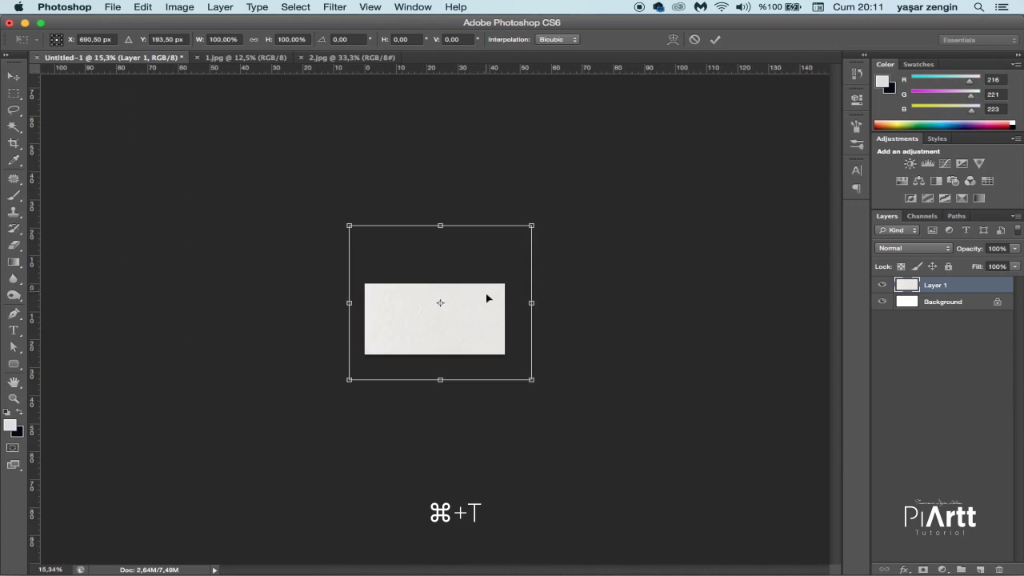
pyautogui.scroll(1, 480, 304)
pyautogui.scroll(1, 479, 307)
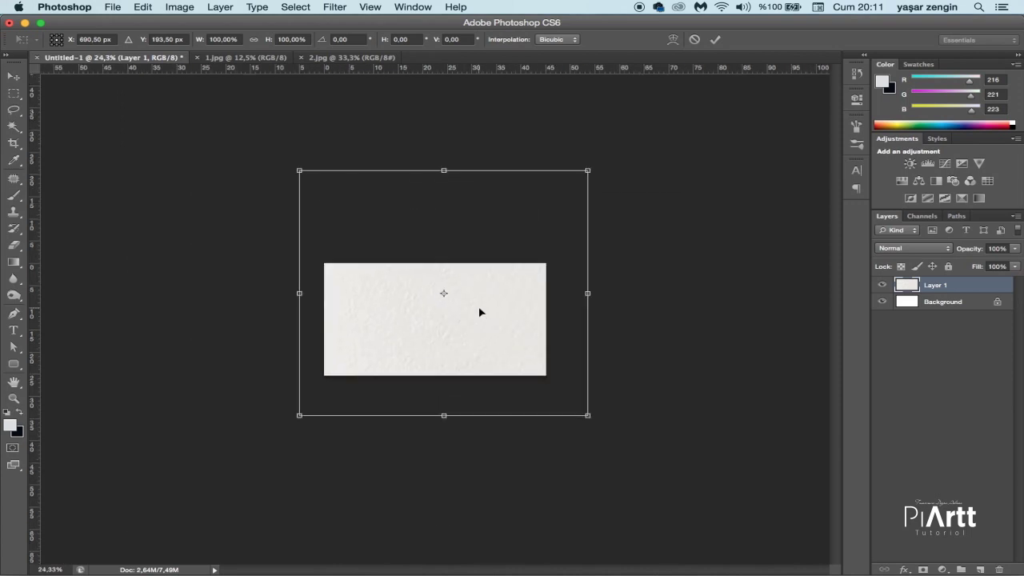
pyautogui.moveTo(479, 309); pyautogui.dragTo(470, 335)
pyautogui.moveTo(580, 197); pyautogui.dragTo(549, 229)
pyautogui.scroll(2, 486, 314)
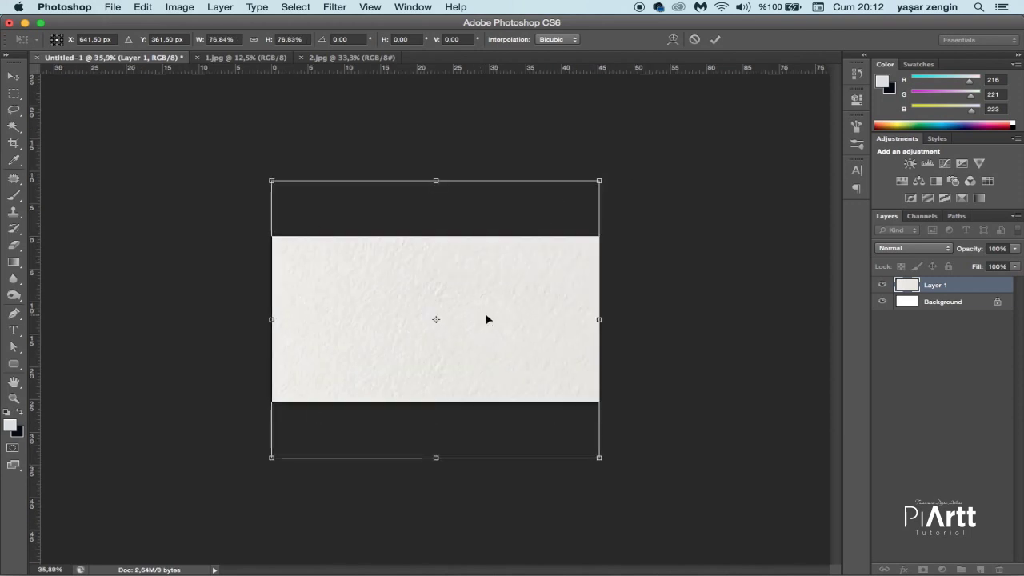
pyautogui.moveTo(488, 319); pyautogui.dragTo(488, 332)
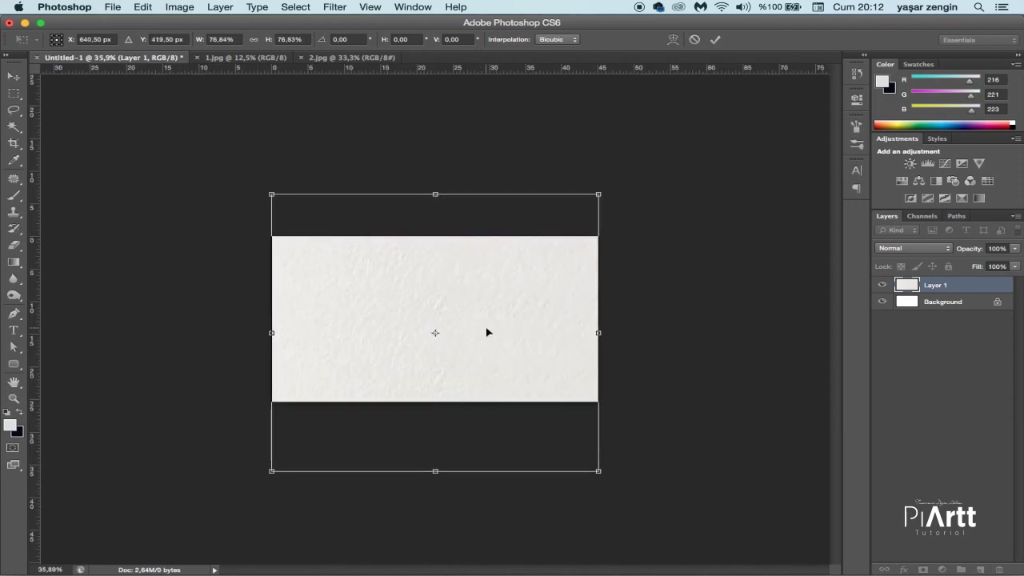
pyautogui.press('Return')
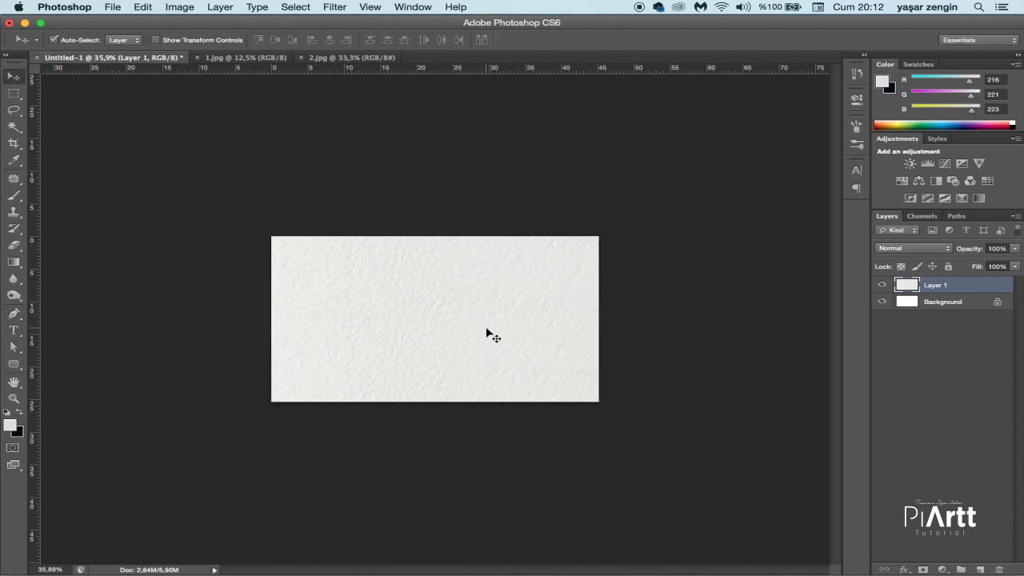
pyautogui.click(707, 316)
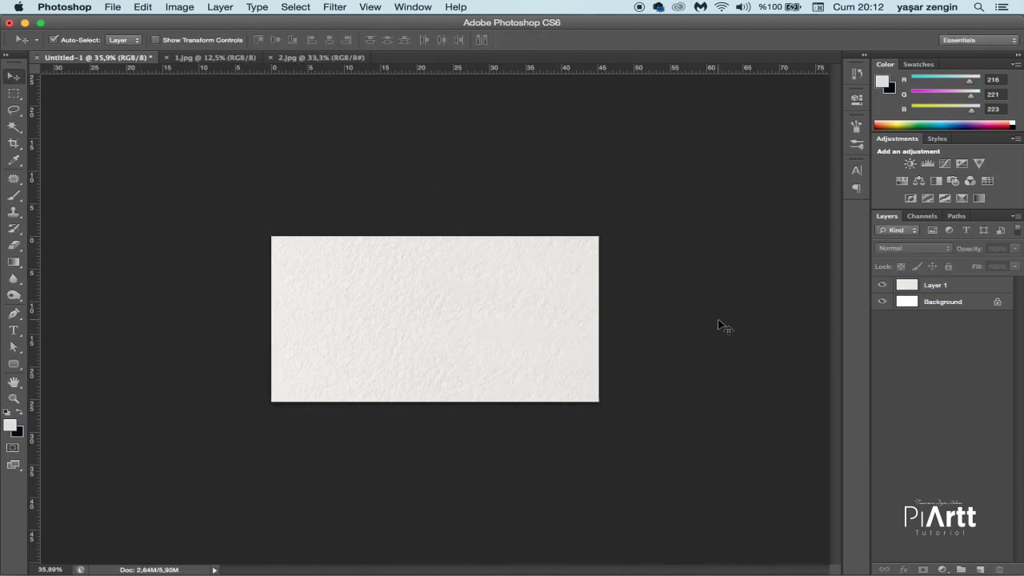
# Rename the paper texture layer as 1
pyautogui.doubleClick(935, 285)
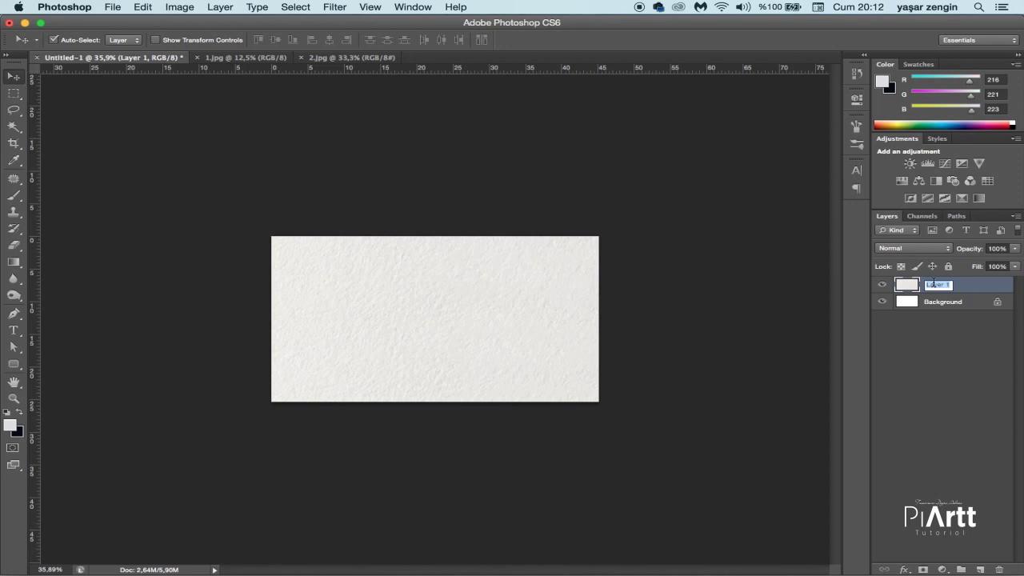
pyautogui.write('1')
pyautogui.press('Return')
pyautogui.click(515, 180)
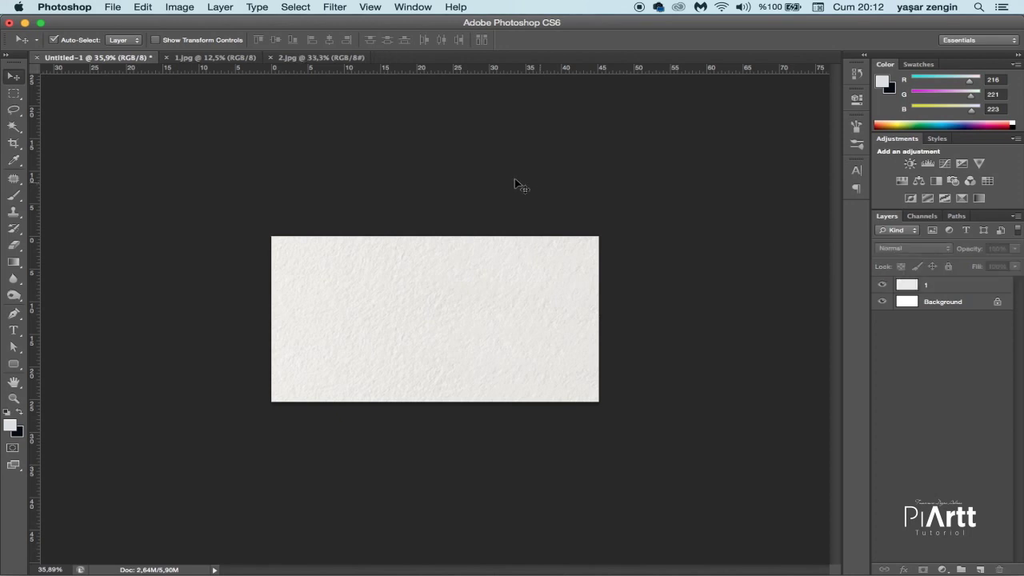
# Copy the portrait photo from the 1.jpg document into Untitled-1 as a new layer above the texture
pyautogui.click(25, 23)
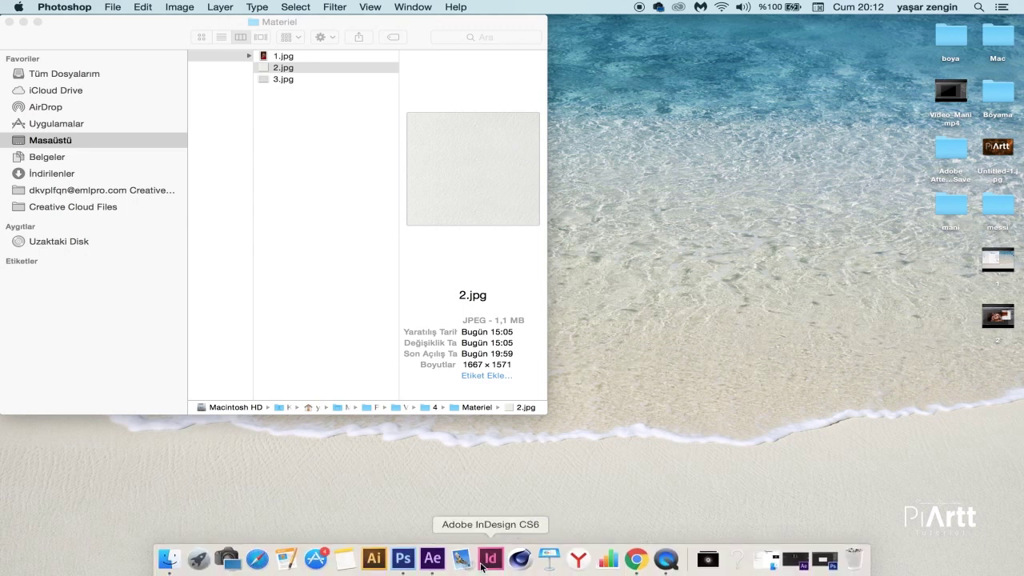
pyautogui.click(402, 558)
pyautogui.click(320, 58)
pyautogui.click(232, 61)
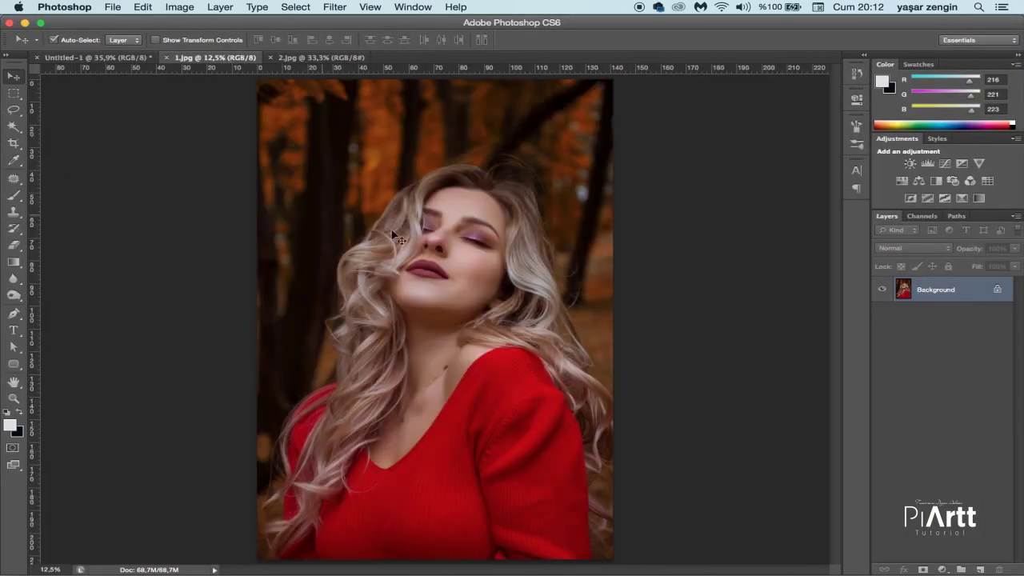
pyautogui.moveTo(432, 238); pyautogui.dragTo(439, 286)
# Scale the portrait layer proportionally to about 43.7% and move it up so the face lies over the canvas
pyautogui.press('super+t')
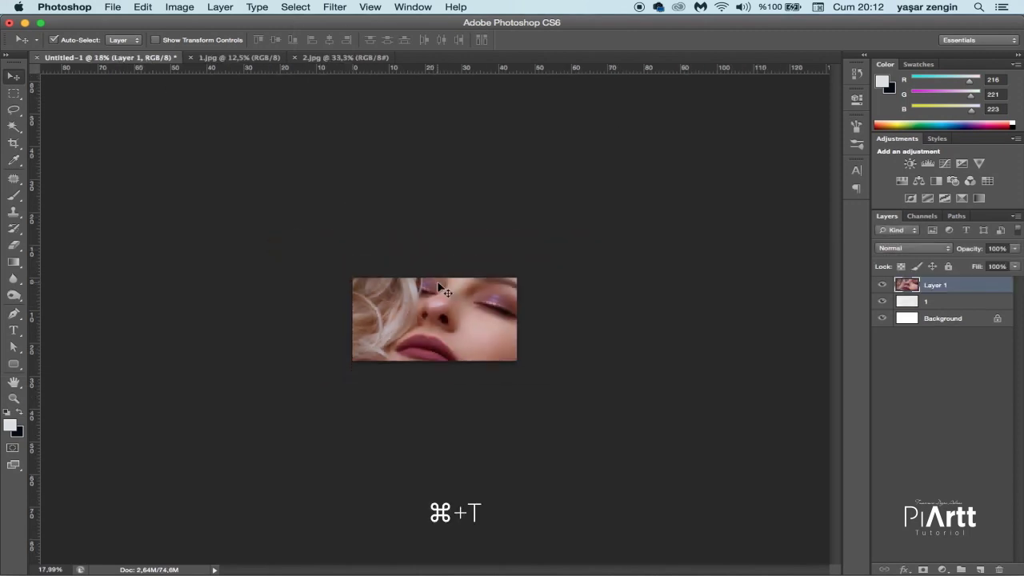
pyautogui.scroll(-5, 452, 291)
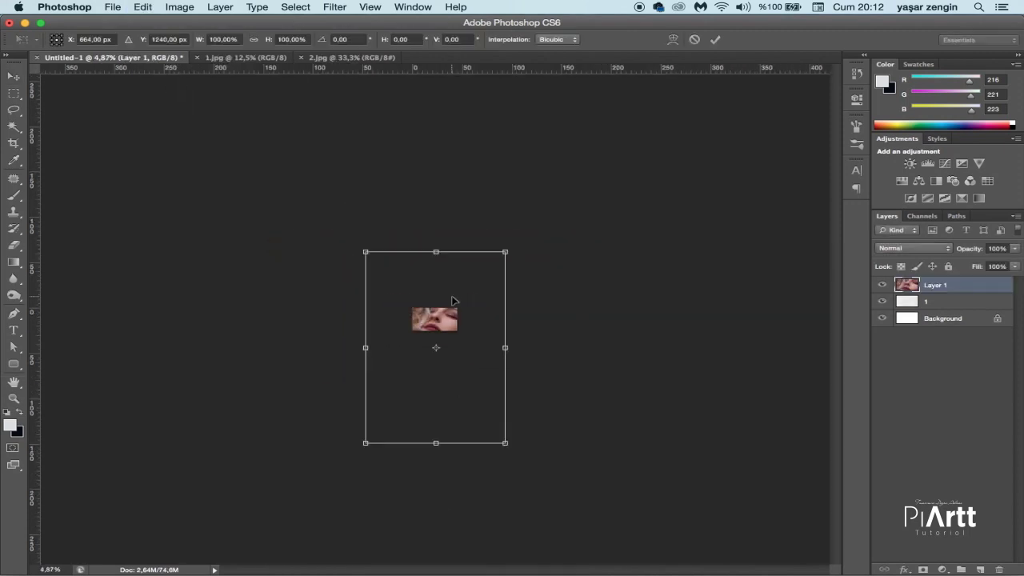
pyautogui.moveTo(453, 300); pyautogui.dragTo(452, 293)
pyautogui.moveTo(510, 242); pyautogui.dragTo(467, 293)
pyautogui.scroll(3, 448, 336)
pyautogui.scroll(1, 447, 335)
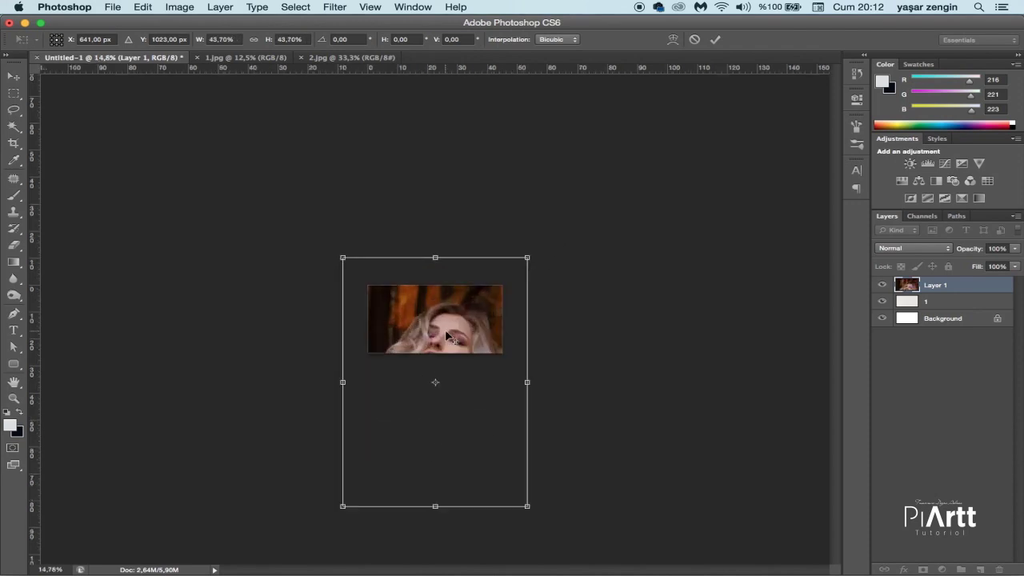
pyautogui.moveTo(447, 335); pyautogui.dragTo(447, 293)
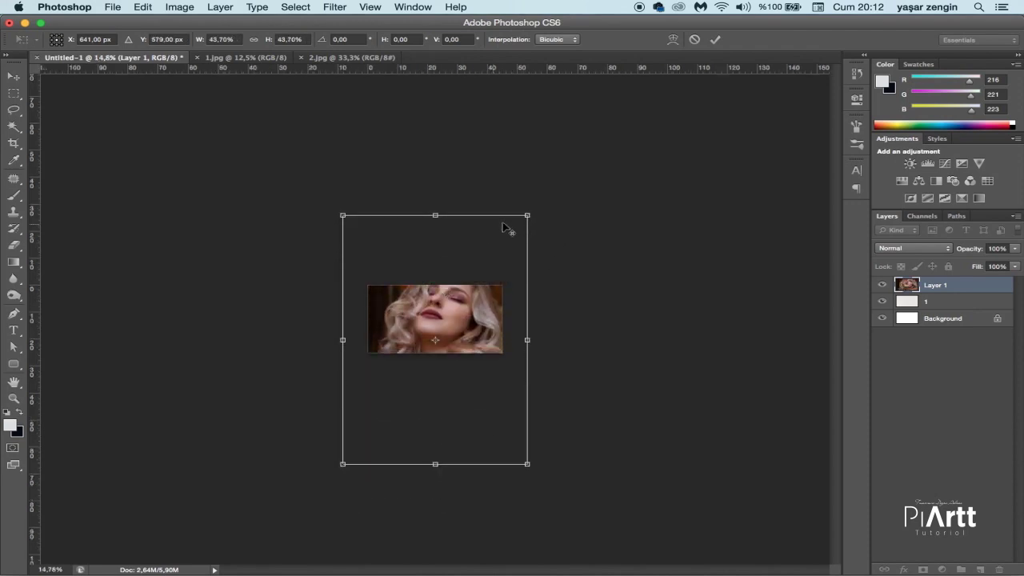
# Reduce the portrait to about 32.4% to match the canvas width and lower it so the whole head fits
pyautogui.moveTo(527, 214); pyautogui.dragTo(501, 245)
pyautogui.scroll(3, 460, 299)
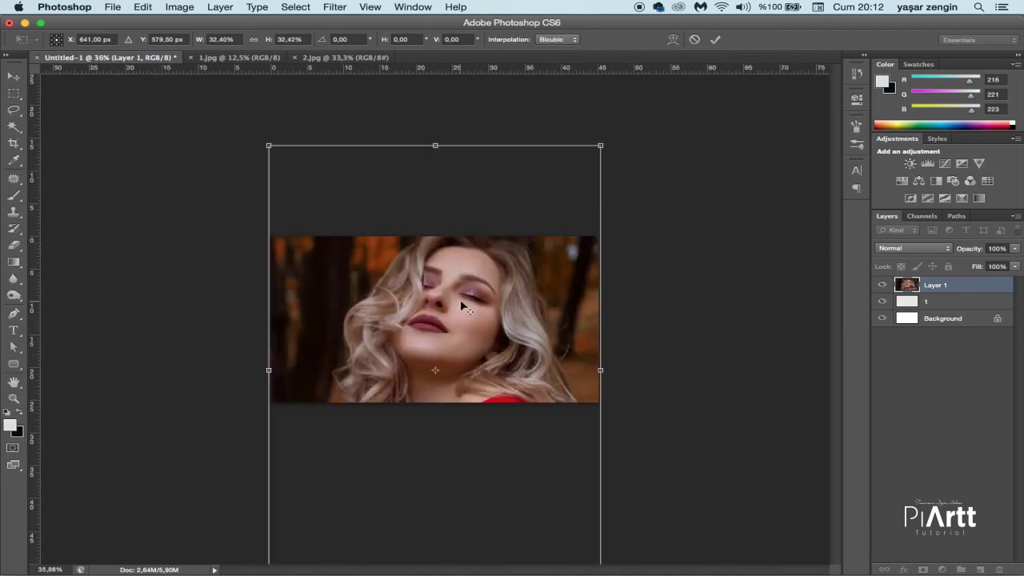
pyautogui.moveTo(484, 303); pyautogui.dragTo(484, 325)
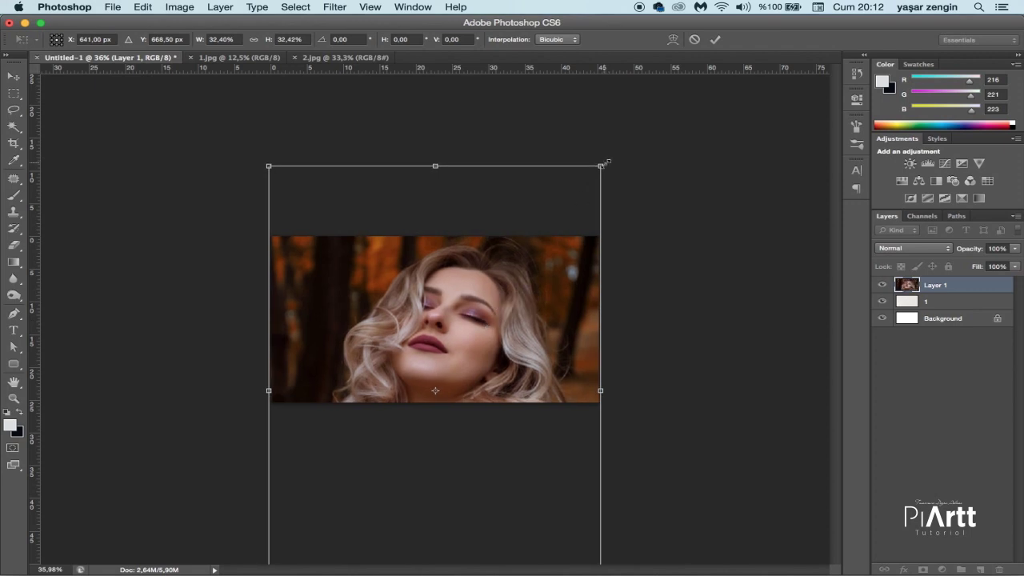
pyautogui.moveTo(606, 162); pyautogui.dragTo(603, 165)
pyautogui.press('Return')
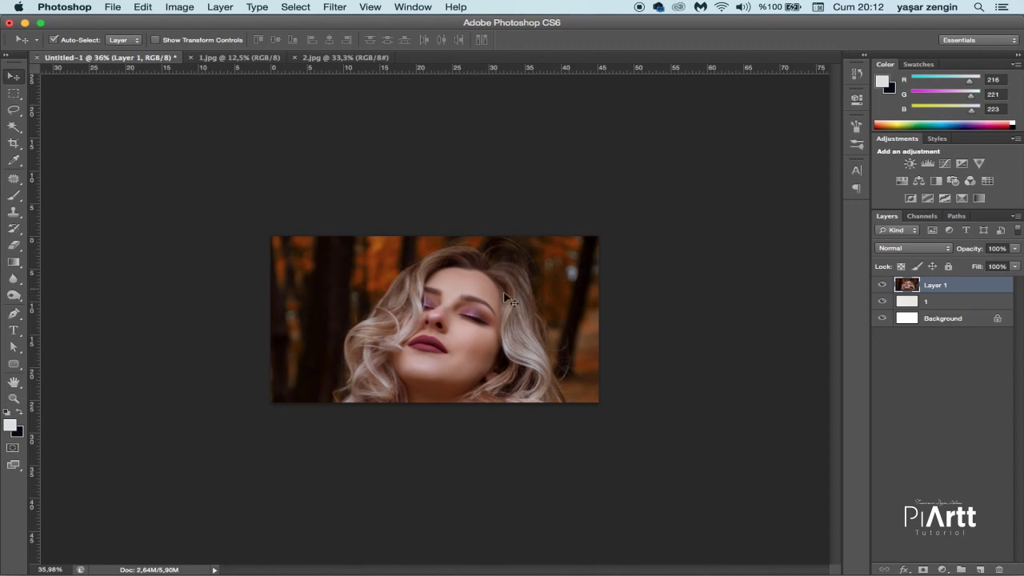
pyautogui.scroll(5, 476, 310)
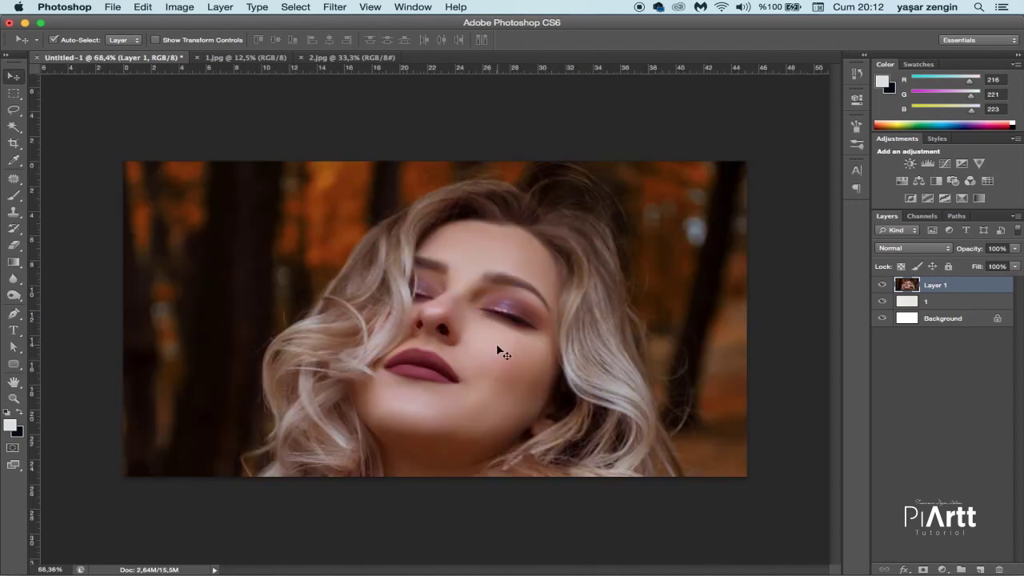
pyautogui.moveTo(497, 347); pyautogui.dragTo(497, 350)
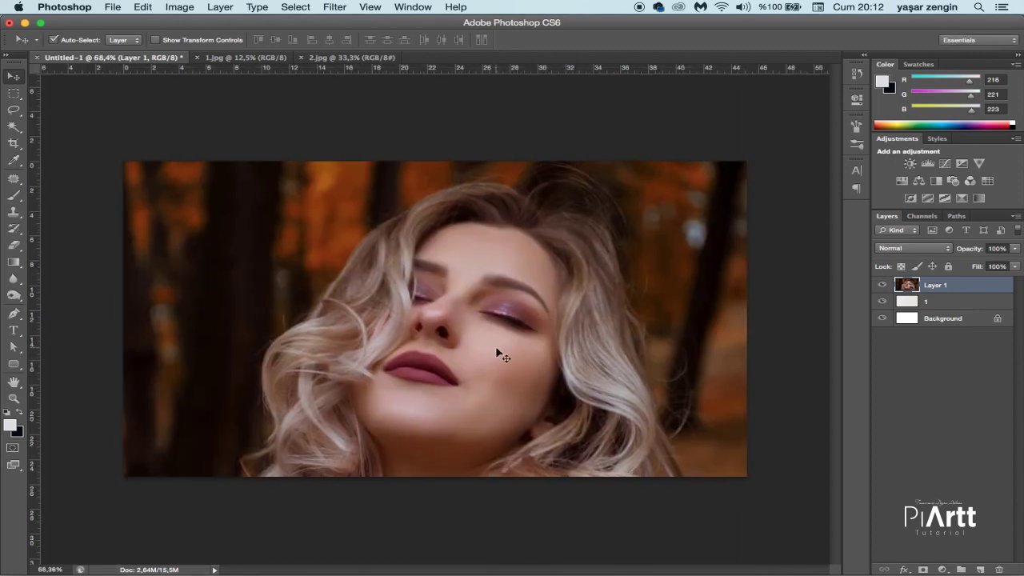
# Convert the portrait layer to a Smart Object and rename it as 2
pyautogui.scroll(-4, 496, 352)
pyautogui.scroll(2, 496, 352)
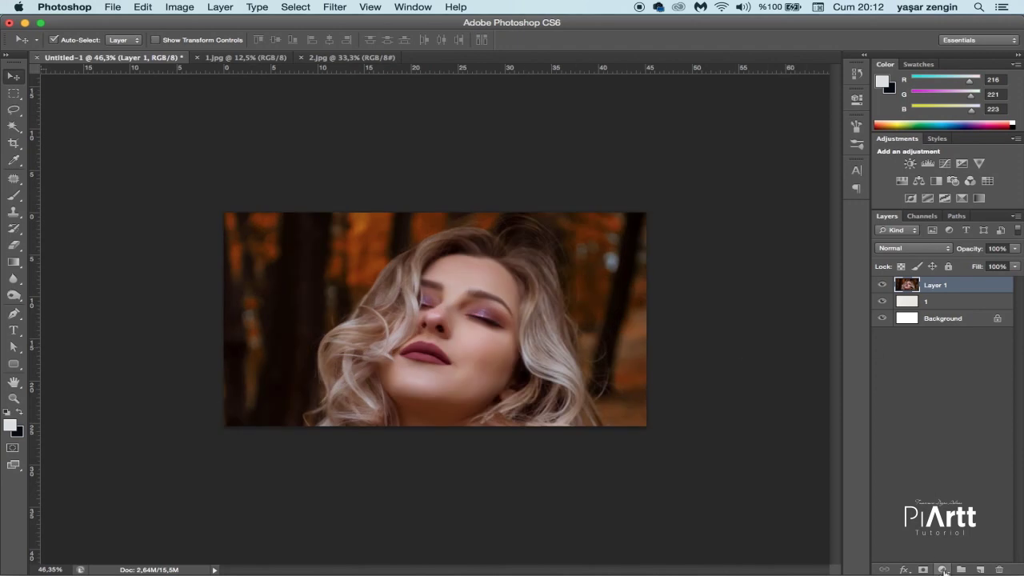
pyautogui.rightClick(961, 290)
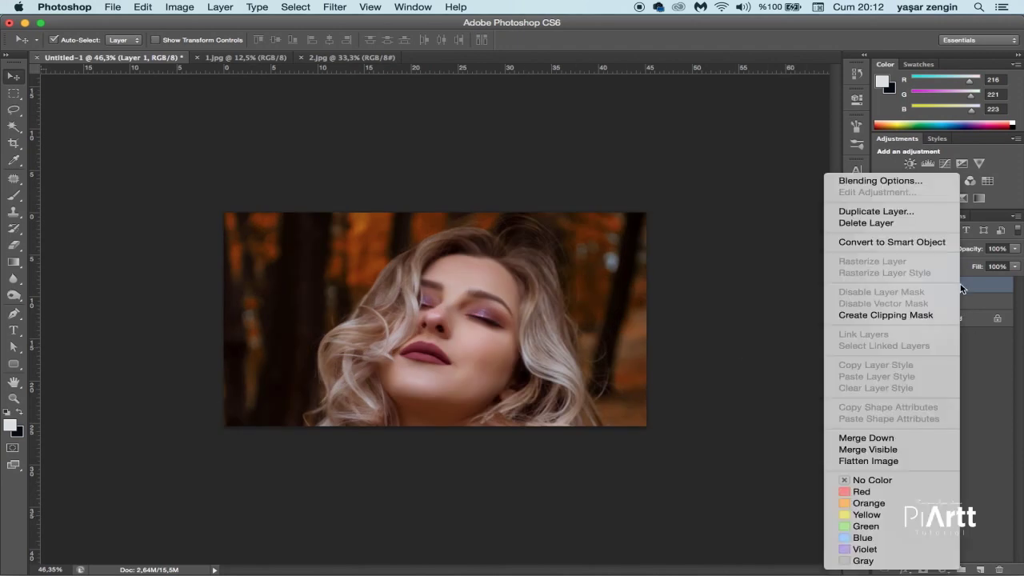
pyautogui.click(912, 241)
pyautogui.doubleClick(938, 285)
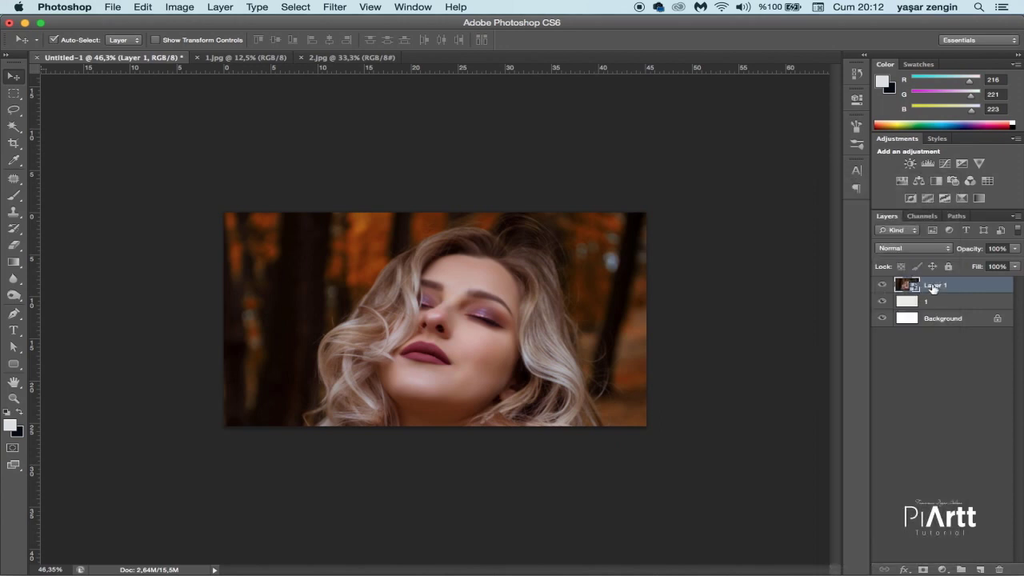
pyautogui.write('2')
pyautogui.press('Return')
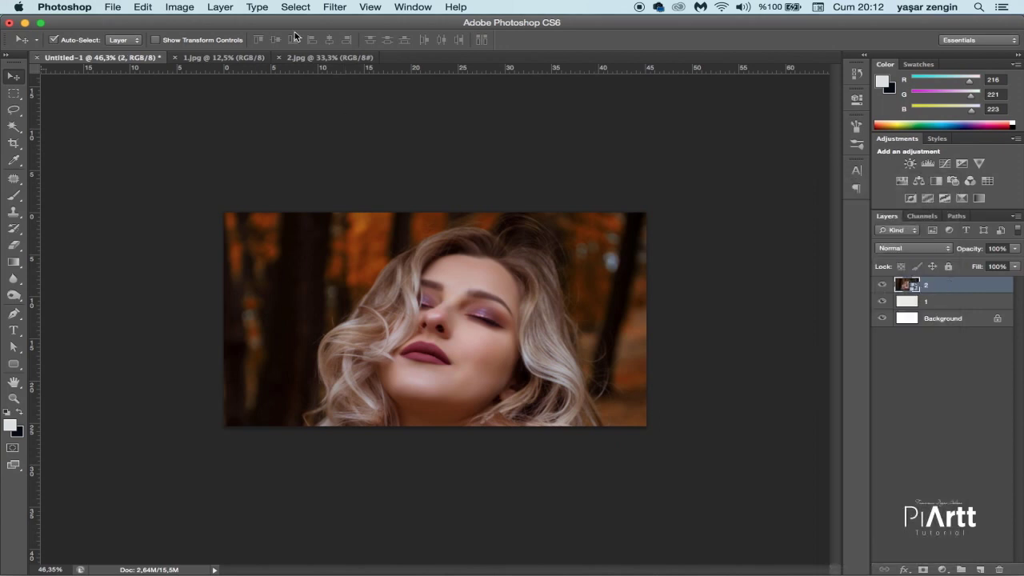
# Apply the Filter Gallery's Watercolor filter to layer 2 with Brush Detail 4, Shadow Intensity 1 and Texture 1
pyautogui.click(333, 7)
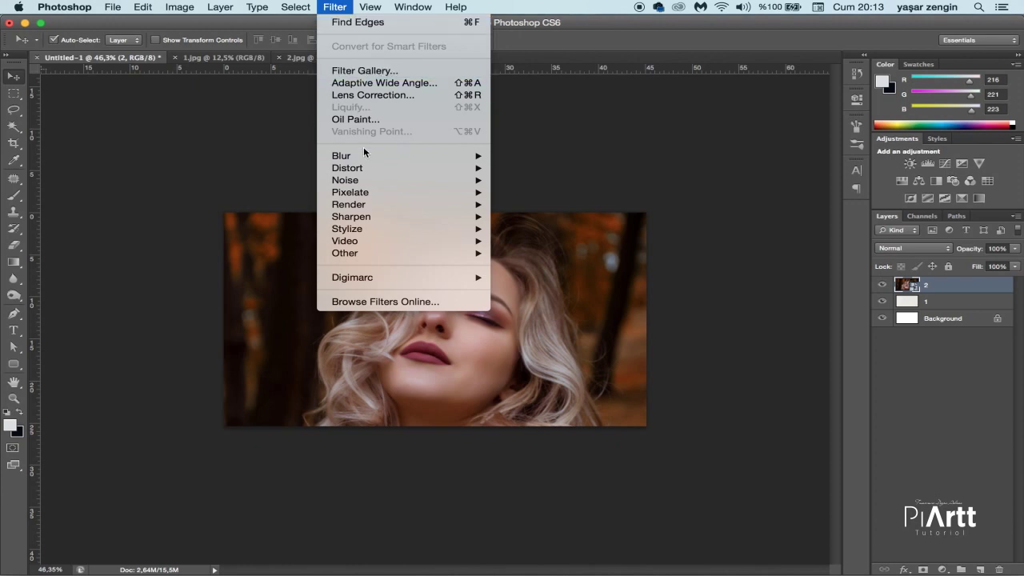
pyautogui.click(365, 71)
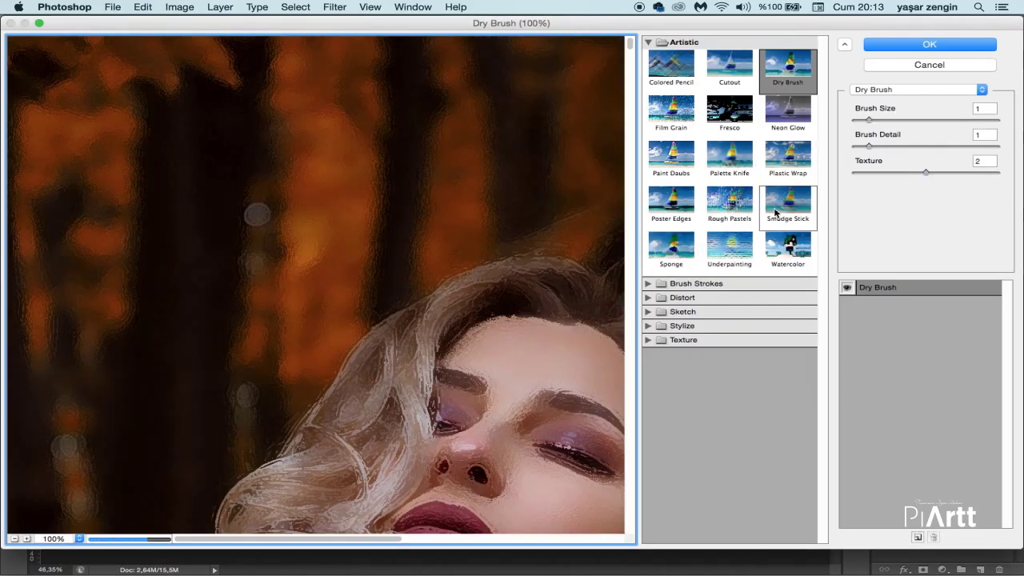
pyautogui.click(787, 248)
pyautogui.keyDown('alt'); pyautogui.click(524, 303); pyautogui.keyUp('alt')
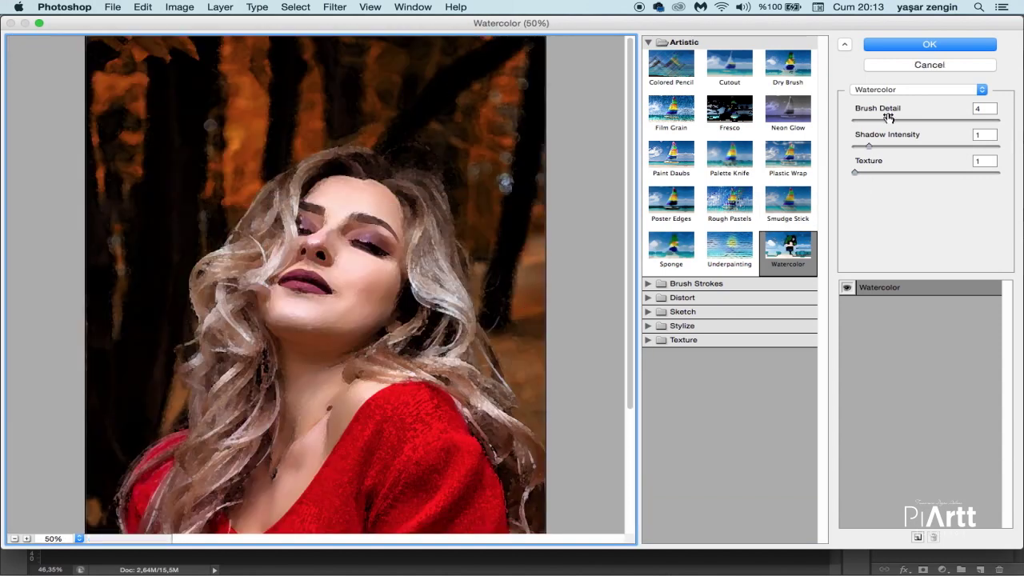
pyautogui.click(884, 120)
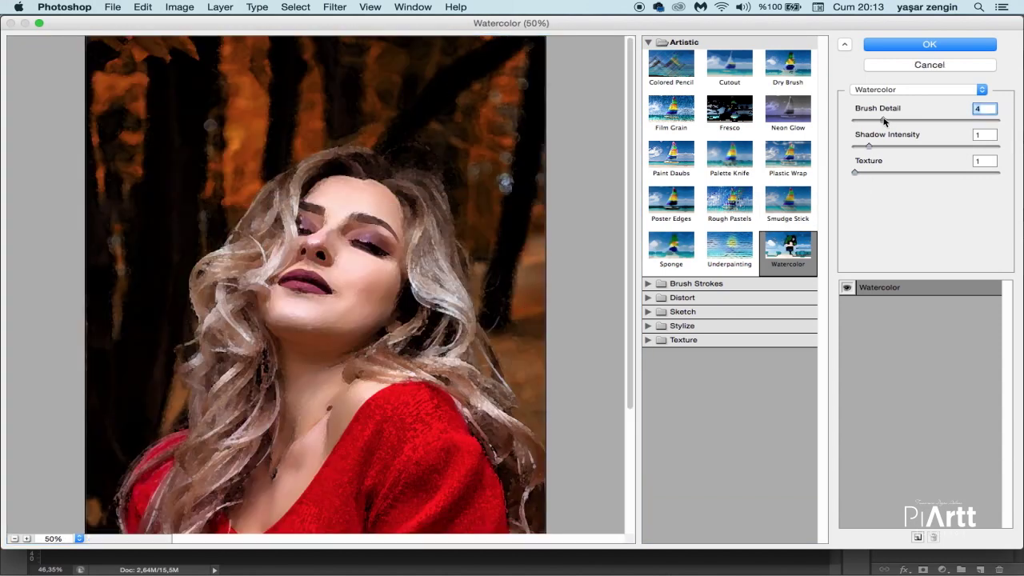
pyautogui.moveTo(885, 119)
pyautogui.mouseDown()
pyautogui.moveTo(861, 121)
pyautogui.moveTo(878, 120)
pyautogui.mouseUp()
pyautogui.click(867, 145)
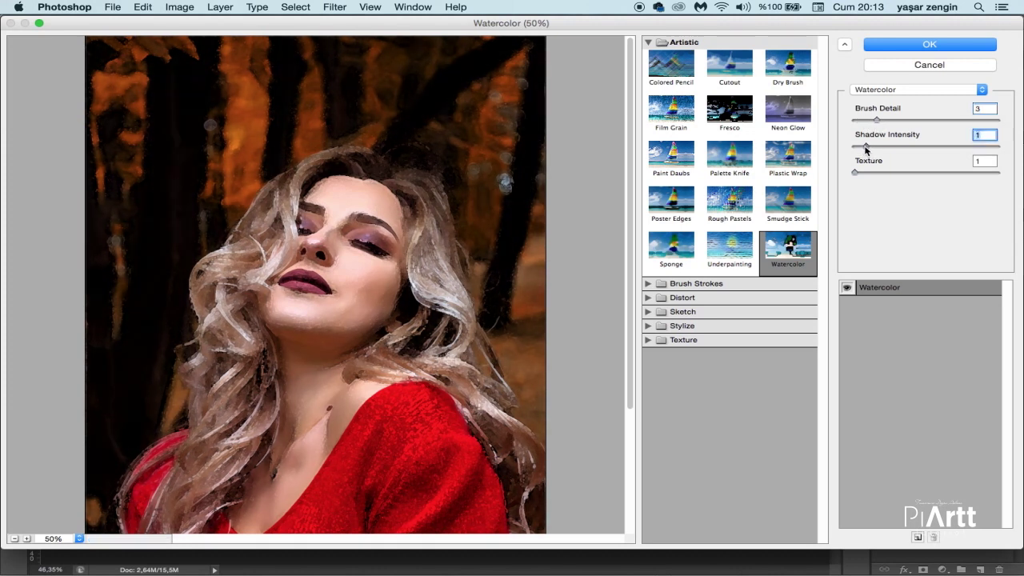
pyautogui.click(869, 173)
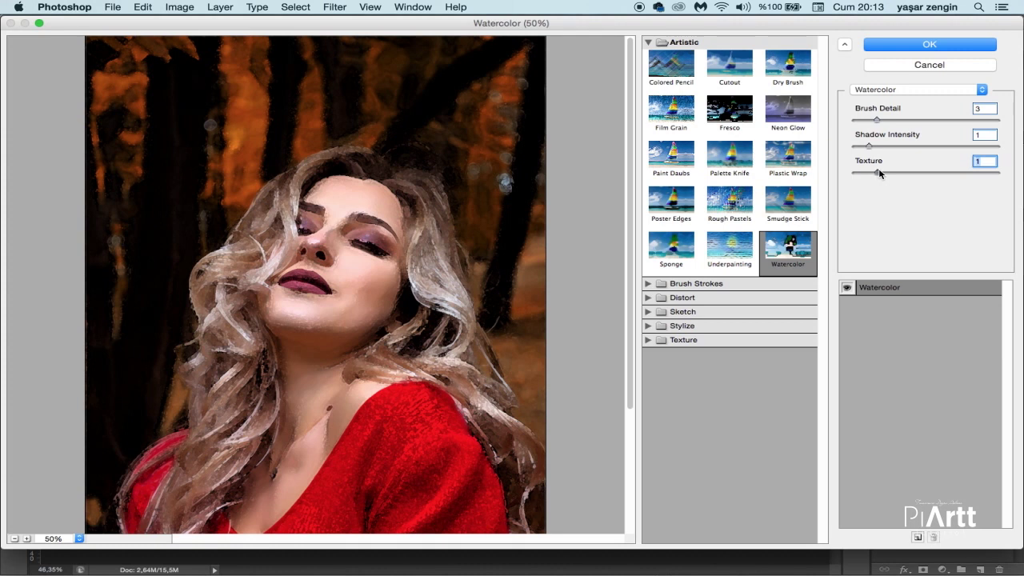
pyautogui.moveTo(877, 171); pyautogui.dragTo(854, 176)
pyautogui.click(880, 119)
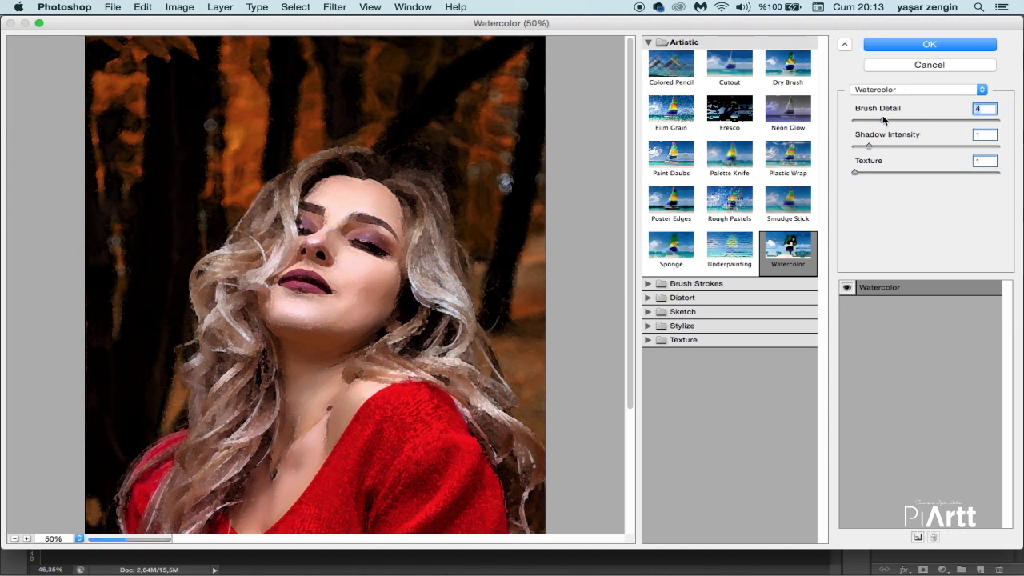
pyautogui.click(956, 44)
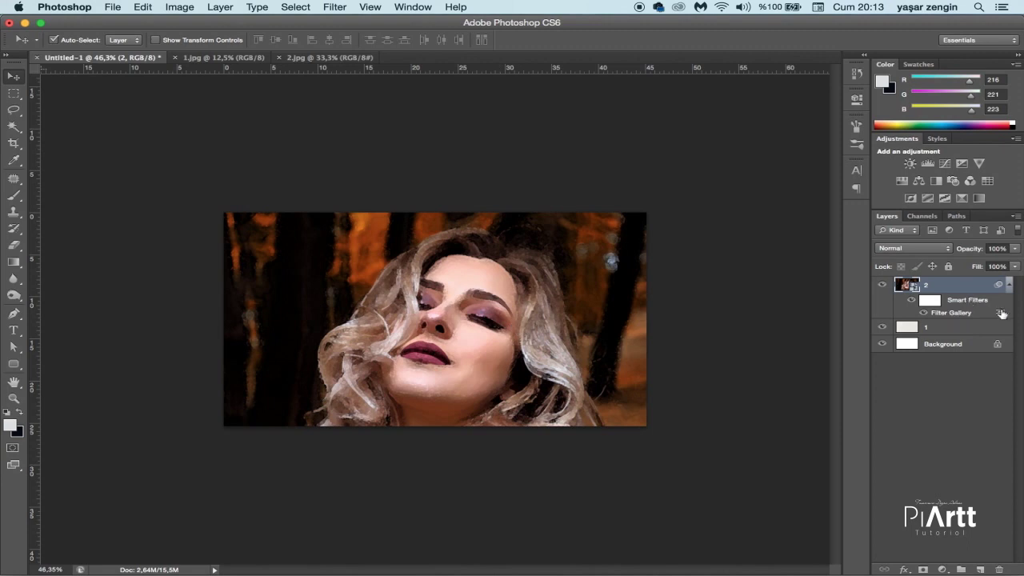
# Set the Watercolor smart filter's blending mode to Soft Light with 47% opacity
pyautogui.doubleClick(1000, 312)
pyautogui.click(509, 198)
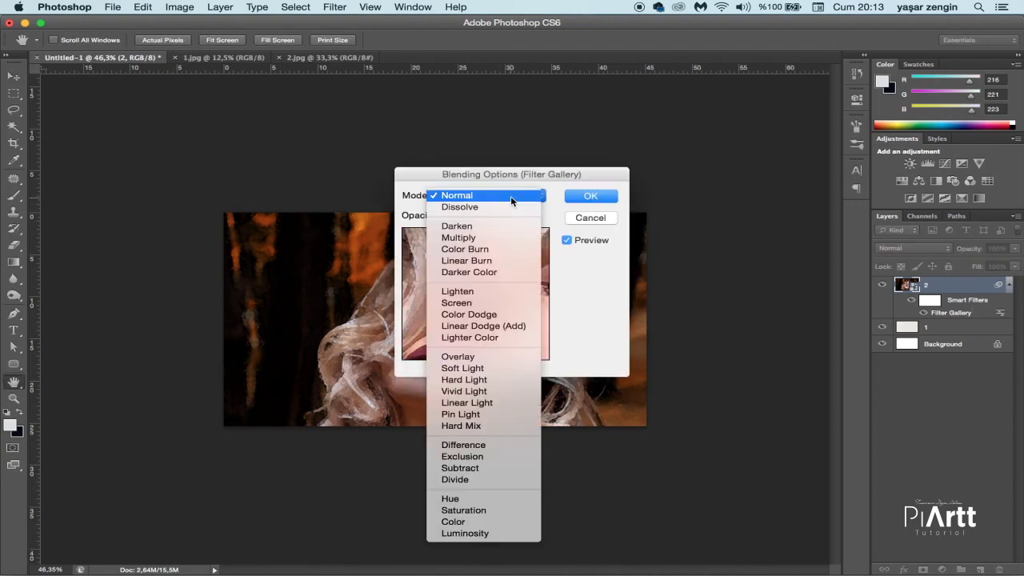
pyautogui.click(475, 369)
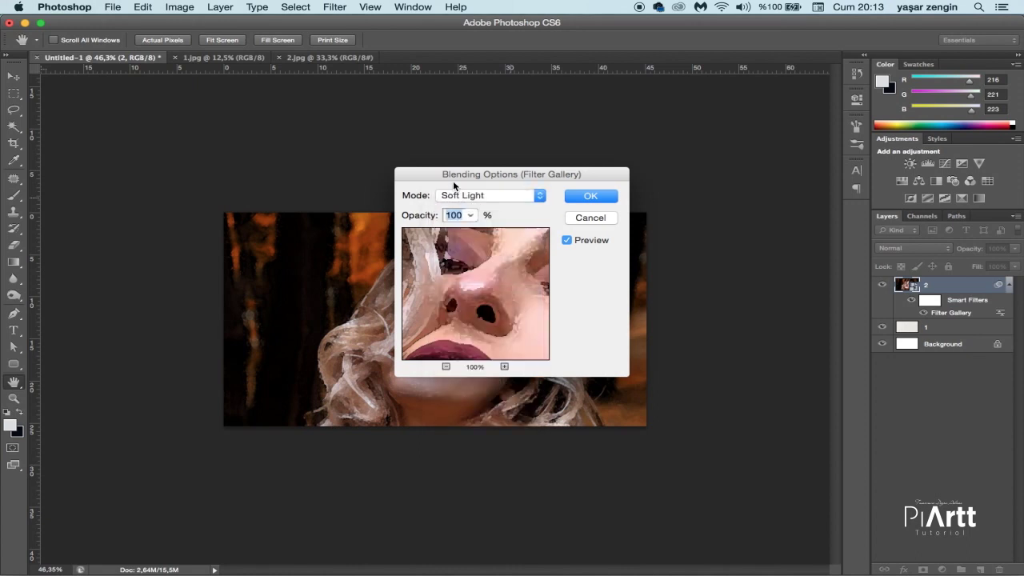
pyautogui.click(471, 215)
pyautogui.moveTo(441, 228); pyautogui.dragTo(425, 233)
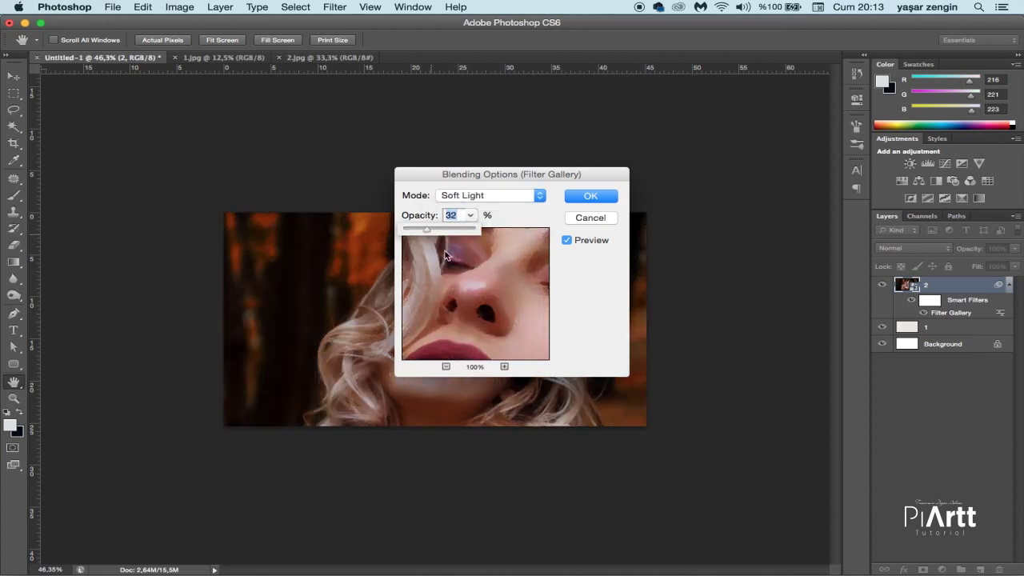
pyautogui.keyDown('alt'); pyautogui.click(472, 298); pyautogui.keyUp('alt')
pyautogui.keyDown('alt'); pyautogui.click(472, 299); pyautogui.keyUp('alt')
pyautogui.keyDown('alt'); pyautogui.click(472, 299); pyautogui.keyUp('alt')
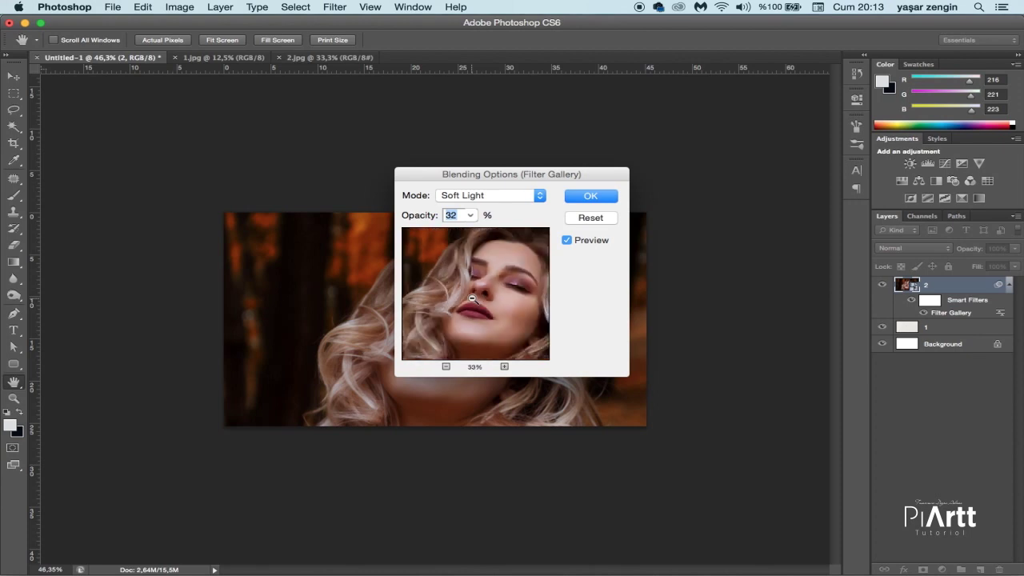
pyautogui.click(470, 215)
pyautogui.moveTo(473, 230); pyautogui.dragTo(486, 232)
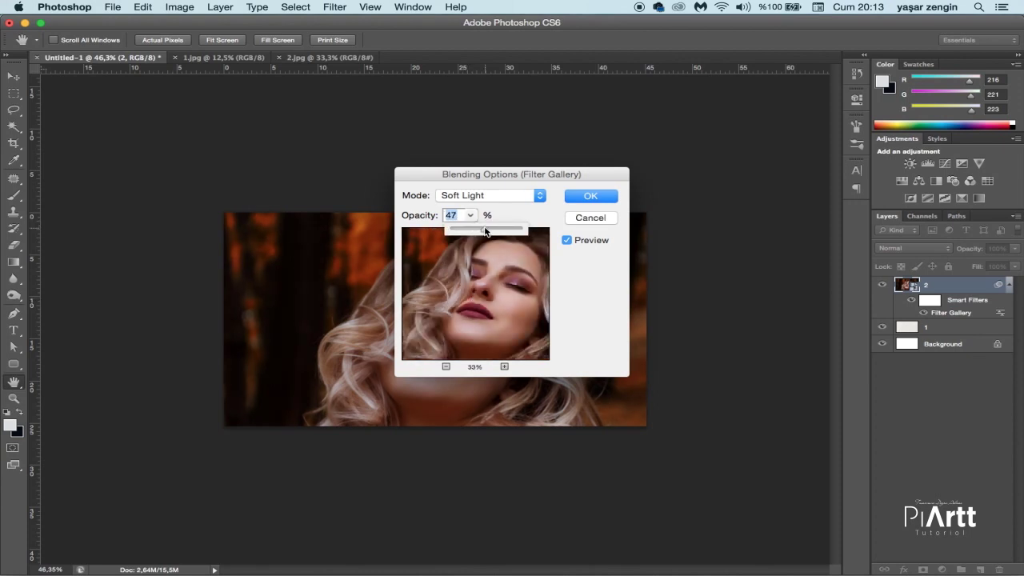
pyautogui.click(588, 196)
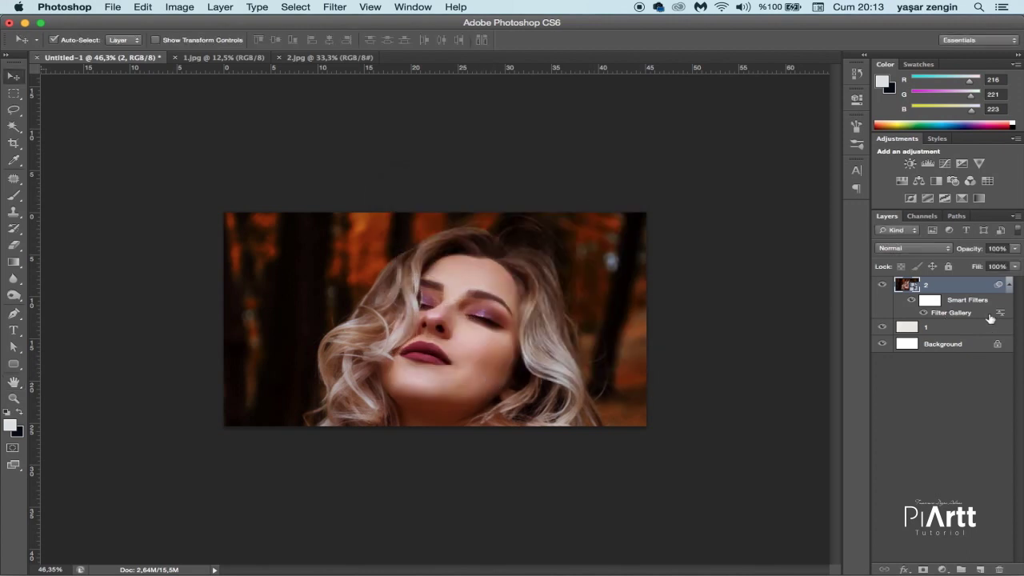
# Toggle the Watercolor smart filter's visibility to compare the portrait with and without the effect
pyautogui.click(925, 313)
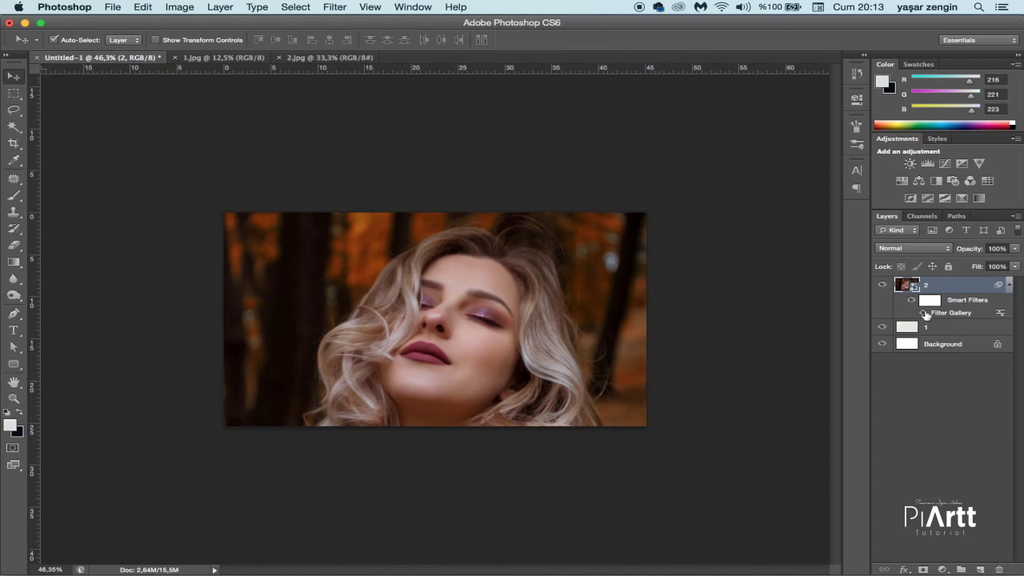
pyautogui.click(925, 313)
pyautogui.click(925, 313)
pyautogui.click(924, 313)
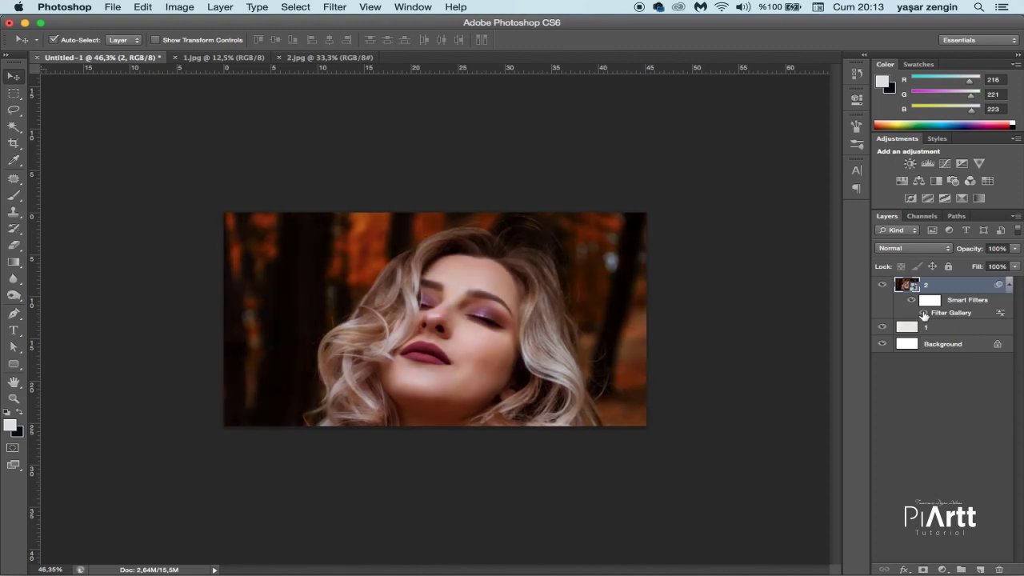
# Add a Filter Gallery Cutout filter to layer 2 with Number of Levels 5, Edge Simplicity 3 and Edge Fidelity 2
pyautogui.click(342, 7)
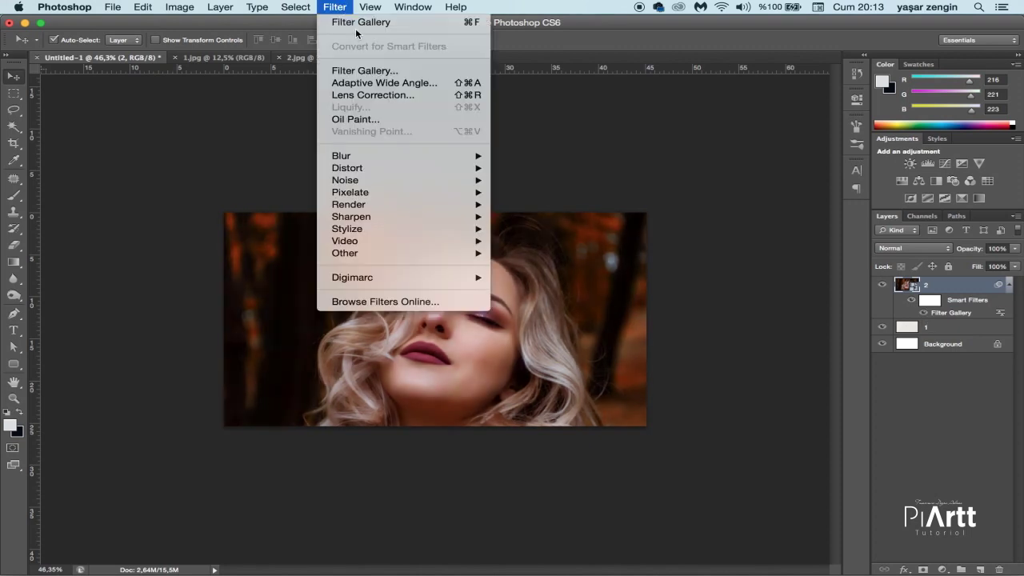
pyautogui.click(354, 23)
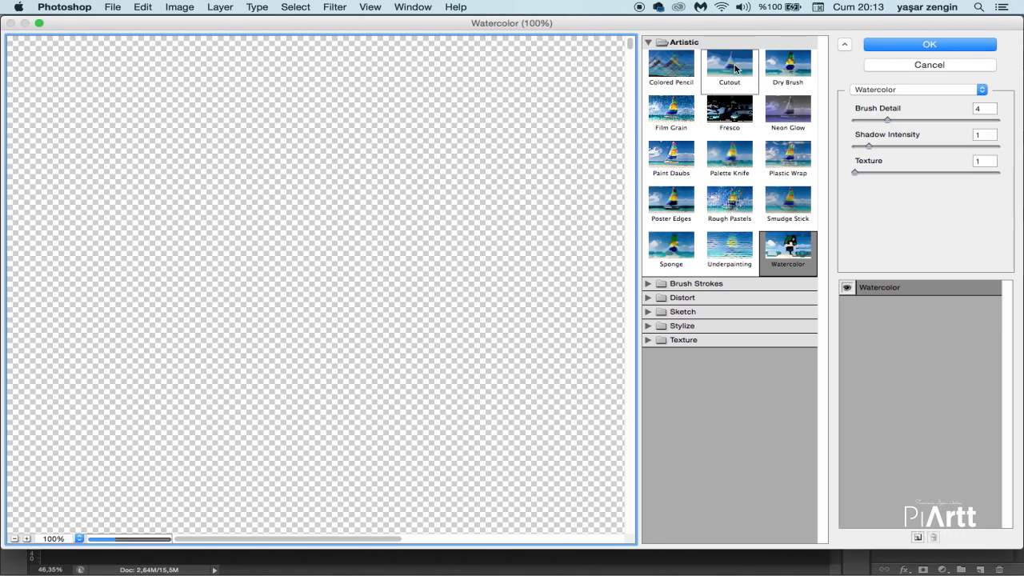
pyautogui.click(732, 67)
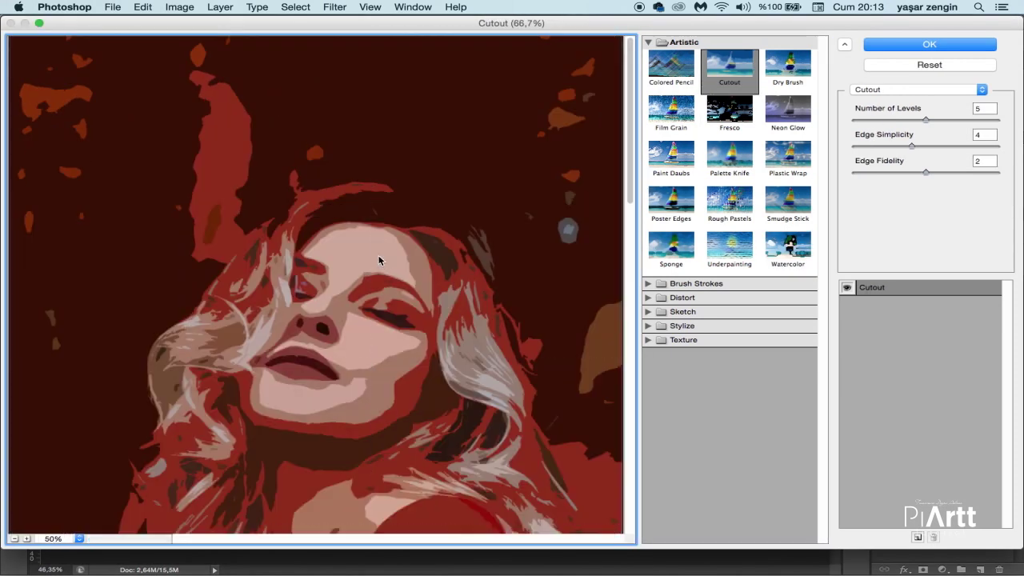
pyautogui.keyDown('alt'); pyautogui.click(379, 260); pyautogui.keyUp('alt')
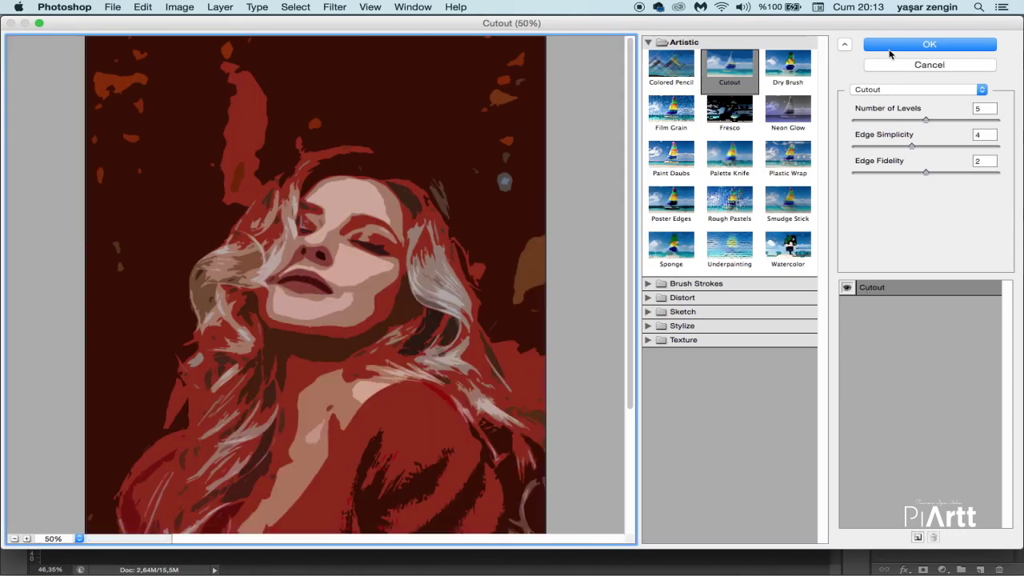
pyautogui.moveTo(912, 120); pyautogui.dragTo(899, 149)
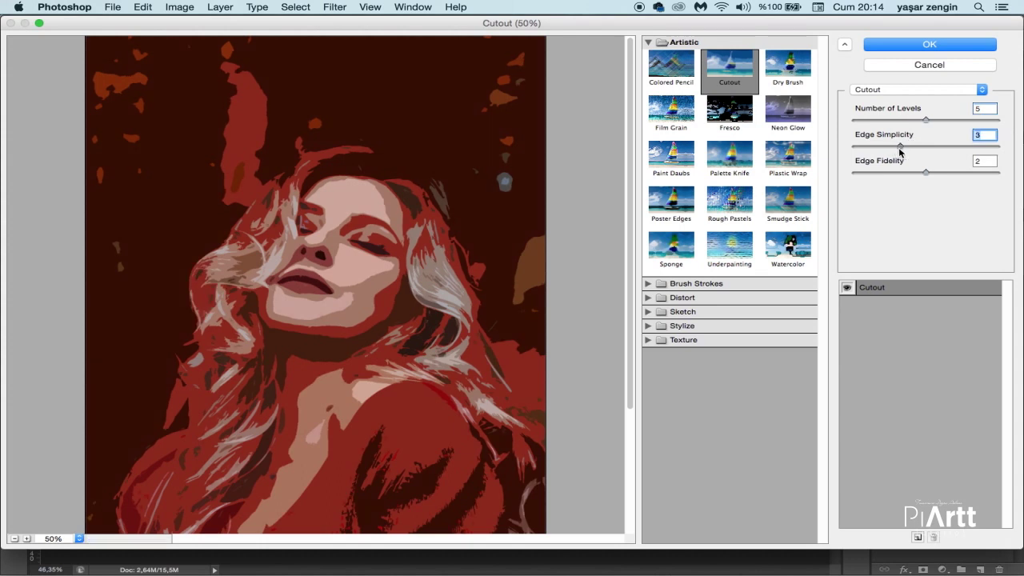
pyautogui.moveTo(924, 171)
pyautogui.mouseDown()
pyautogui.moveTo(888, 171)
pyautogui.moveTo(917, 174)
pyautogui.mouseUp()
pyautogui.click(946, 41)
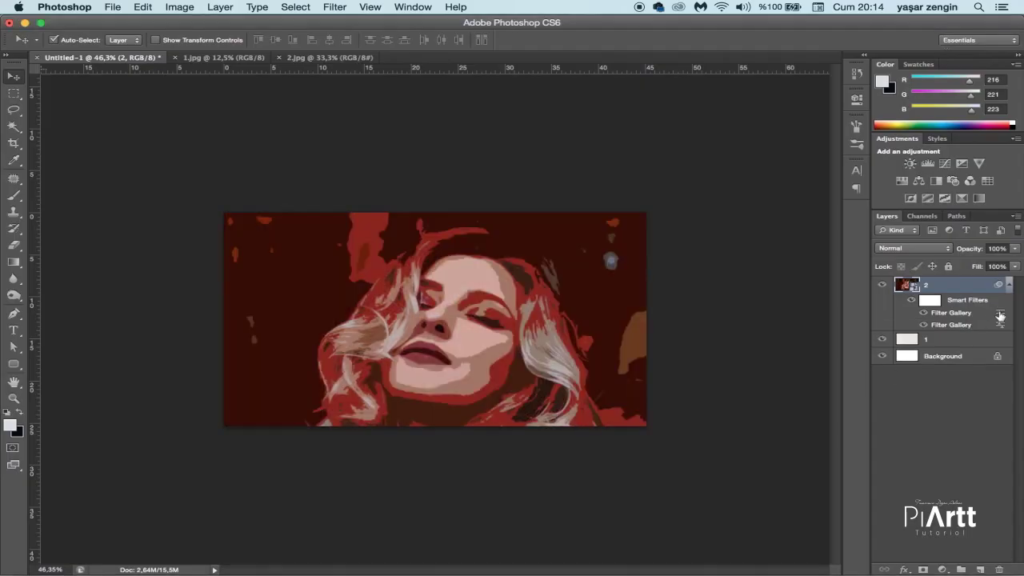
# Set the Cutout smart filter's blending mode to Soft Light and reduce its opacity
pyautogui.doubleClick(999, 312)
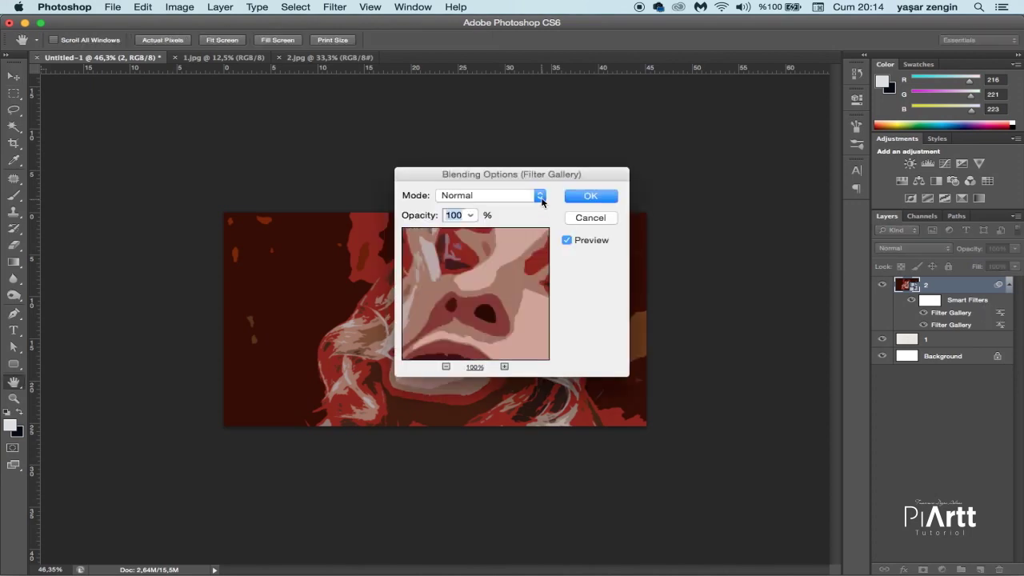
pyautogui.click(541, 198)
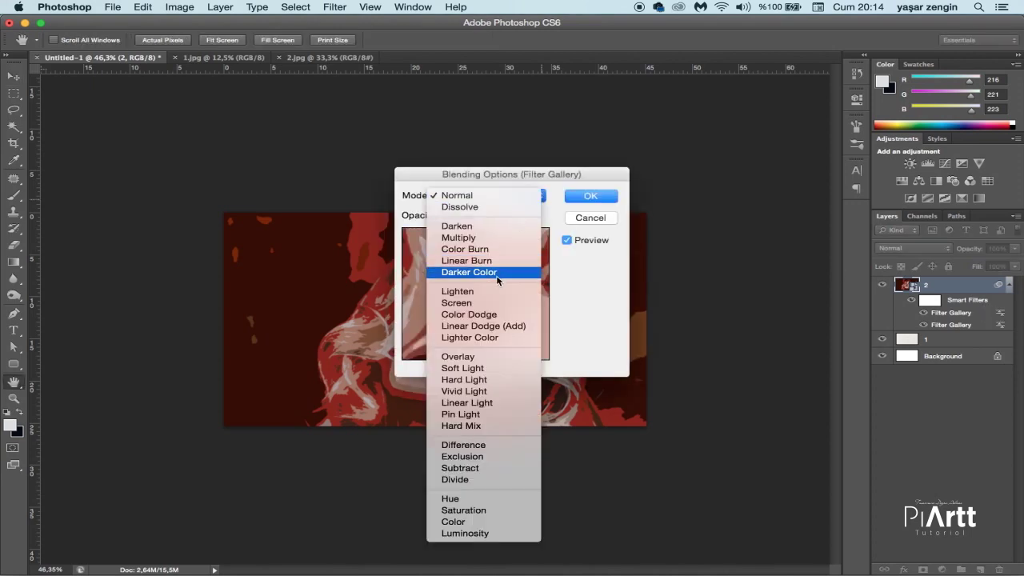
pyautogui.click(479, 368)
pyautogui.click(469, 216)
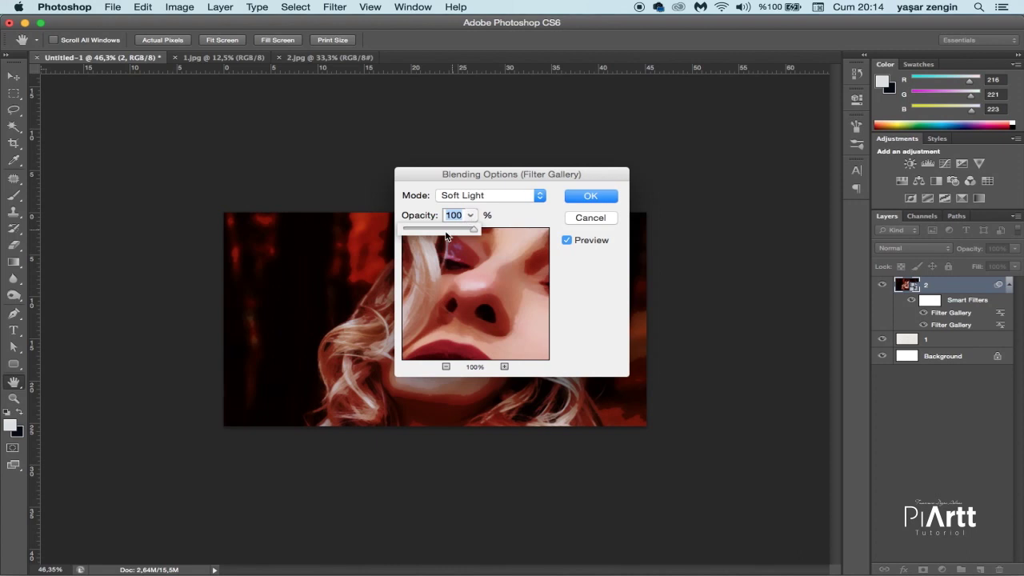
pyautogui.moveTo(447, 235); pyautogui.dragTo(437, 237)
pyautogui.keyDown('alt'); pyautogui.click(486, 301); pyautogui.keyUp('alt')
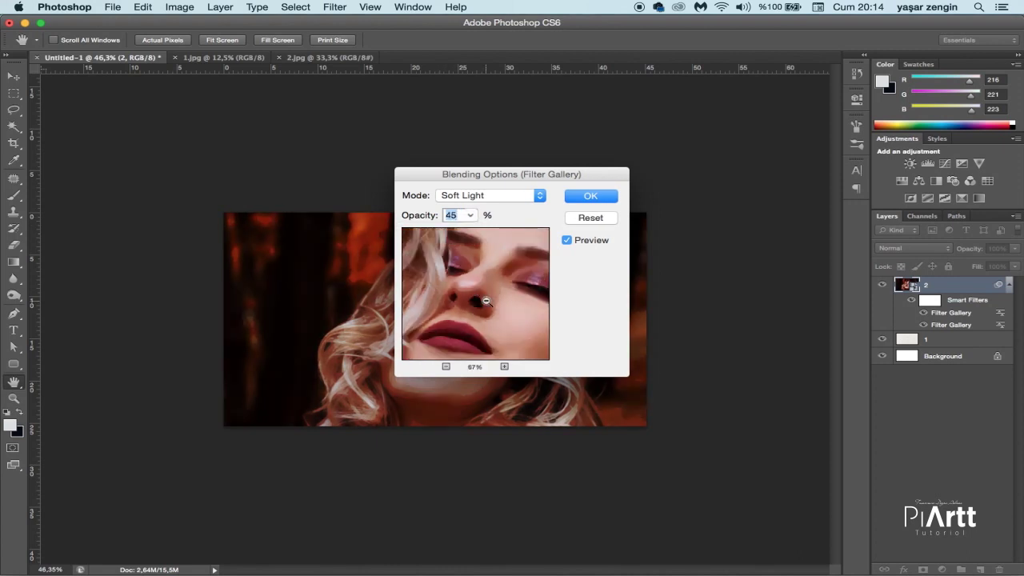
pyautogui.keyDown('alt'); pyautogui.click(486, 301); pyautogui.keyUp('alt')
pyautogui.click(471, 216)
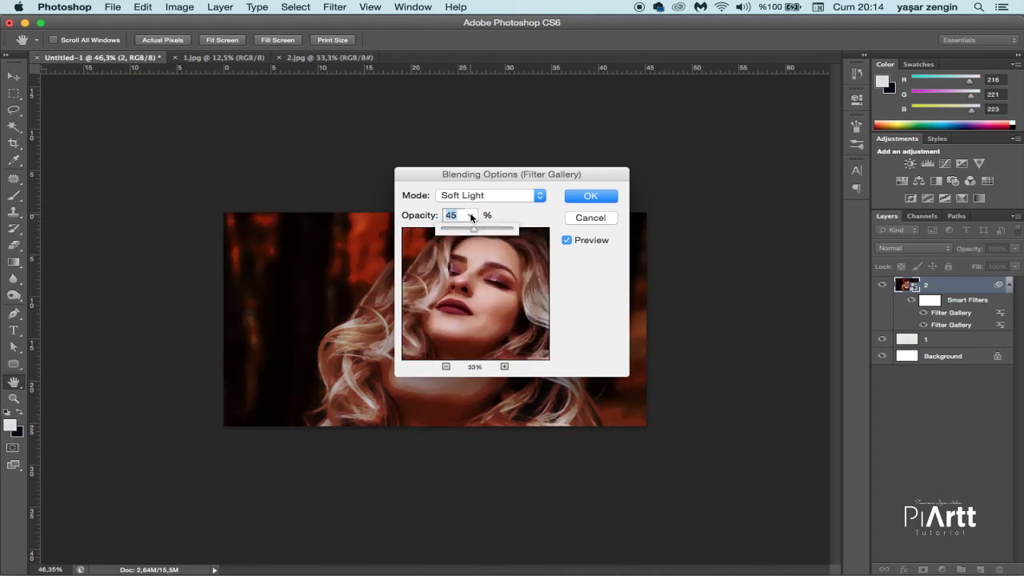
pyautogui.moveTo(465, 231); pyautogui.dragTo(465, 231)
pyautogui.click(588, 196)
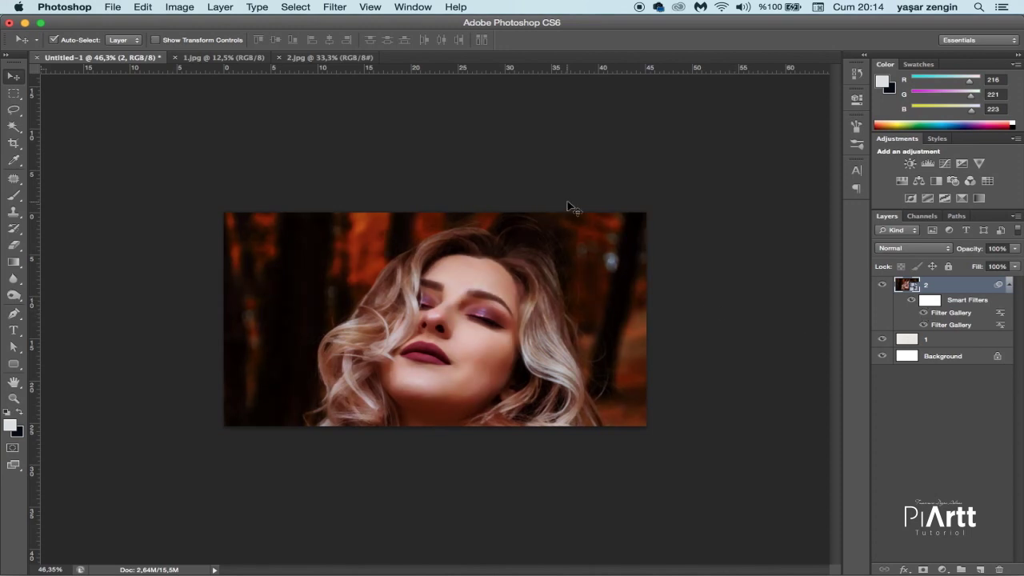
# Add a Filter Gallery Dry Brush filter to layer 2 with Brush Size 2, Brush Detail 5 and Texture 1
pyautogui.click(334, 7)
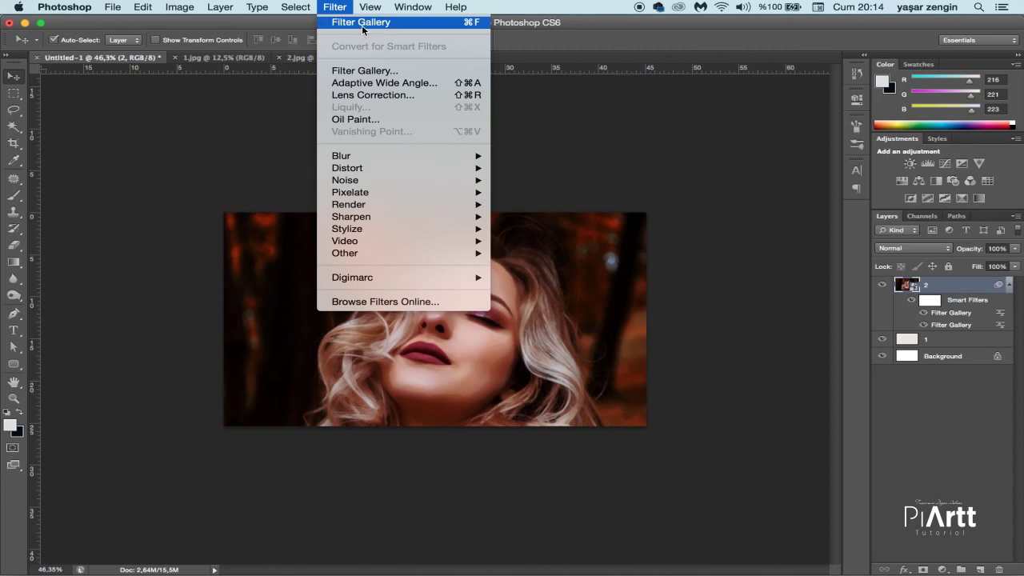
pyautogui.click(363, 27)
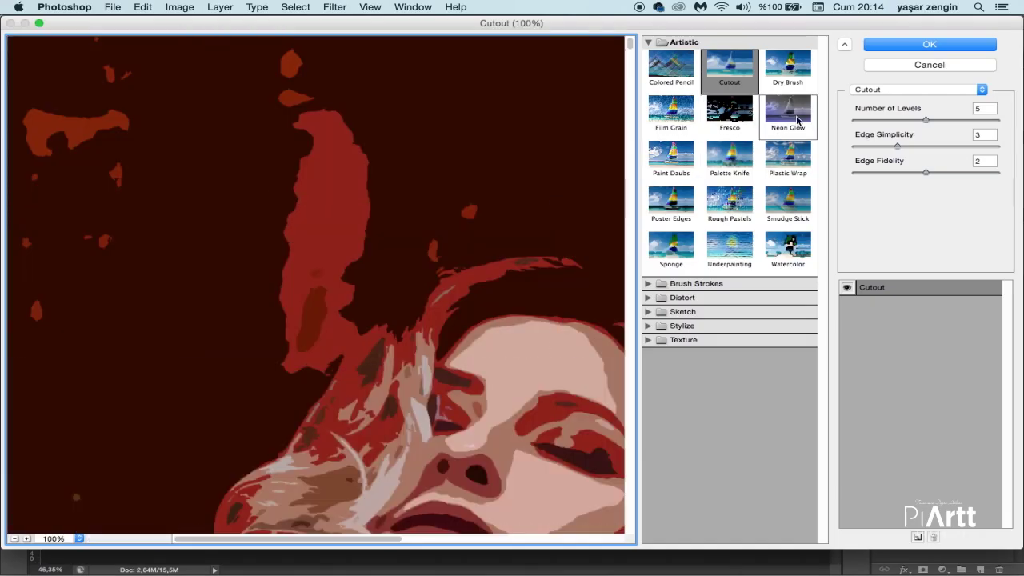
pyautogui.click(787, 64)
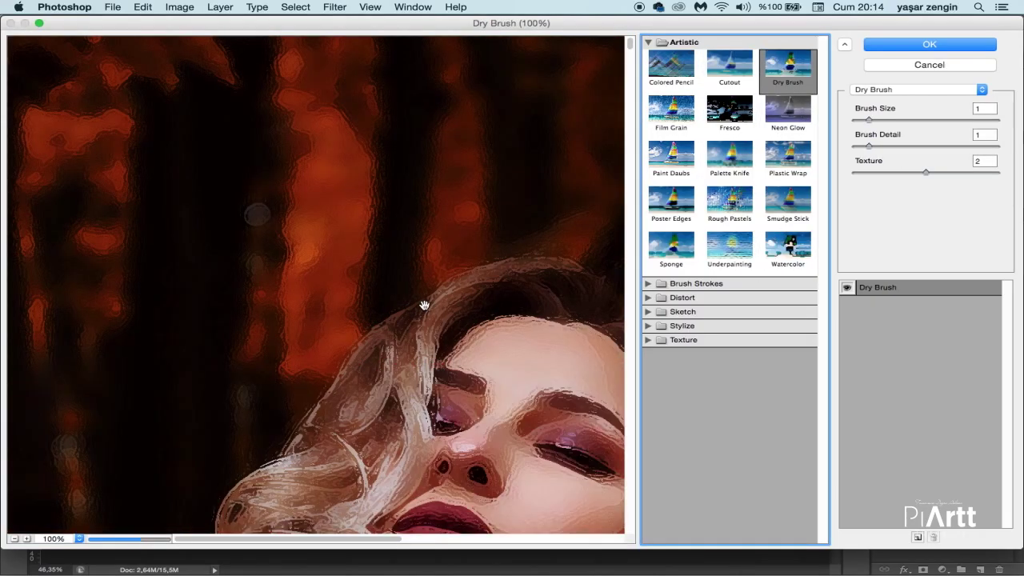
pyautogui.keyDown('alt'); pyautogui.click(424, 308); pyautogui.keyUp('alt')
pyautogui.keyDown('alt'); pyautogui.click(424, 308); pyautogui.keyUp('alt')
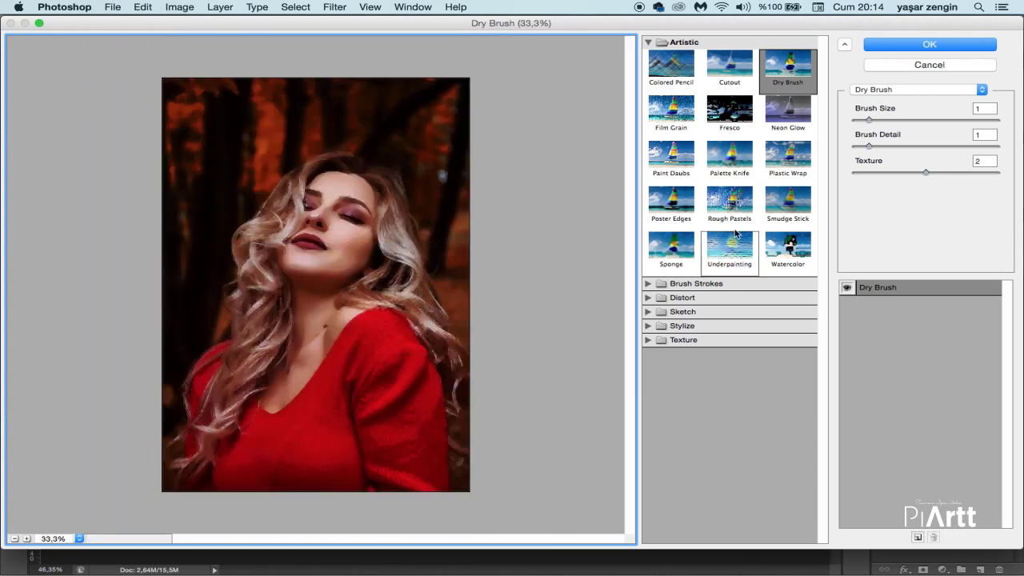
pyautogui.click(883, 120)
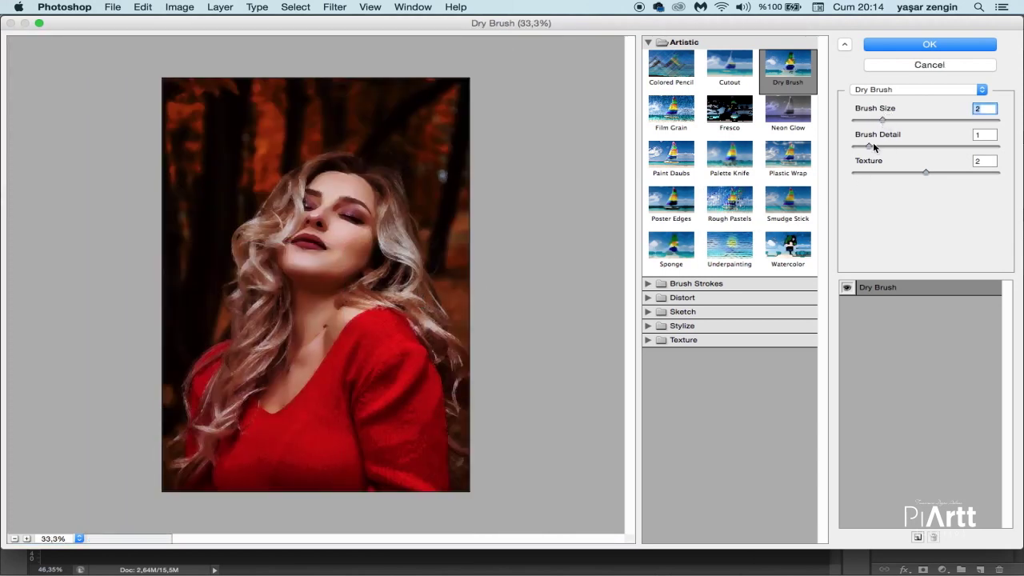
pyautogui.moveTo(871, 145); pyautogui.dragTo(906, 146)
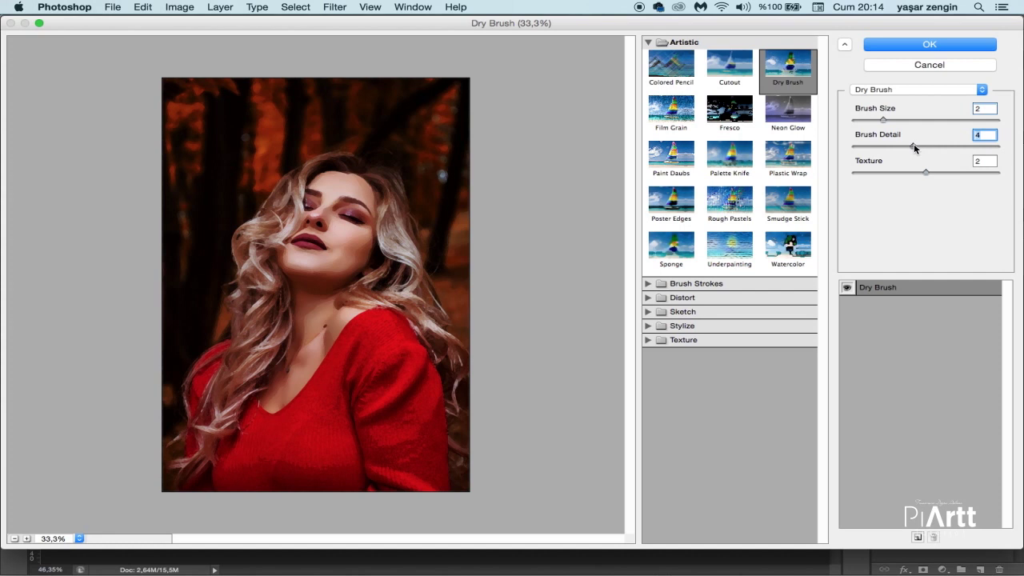
pyautogui.moveTo(915, 146)
pyautogui.mouseDown()
pyautogui.moveTo(925, 145)
pyautogui.moveTo(912, 174)
pyautogui.moveTo(883, 174)
pyautogui.mouseUp()
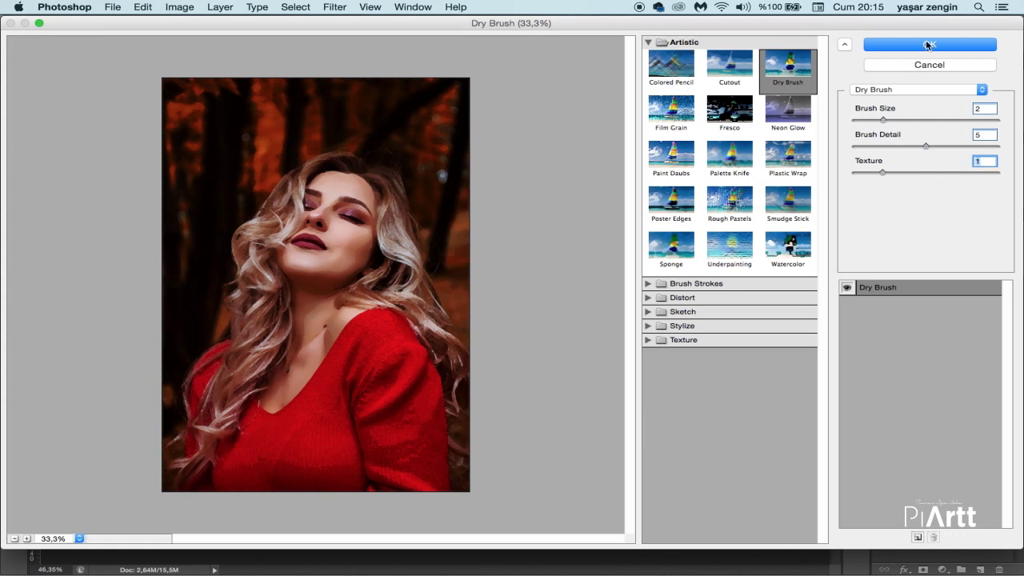
pyautogui.click(927, 45)
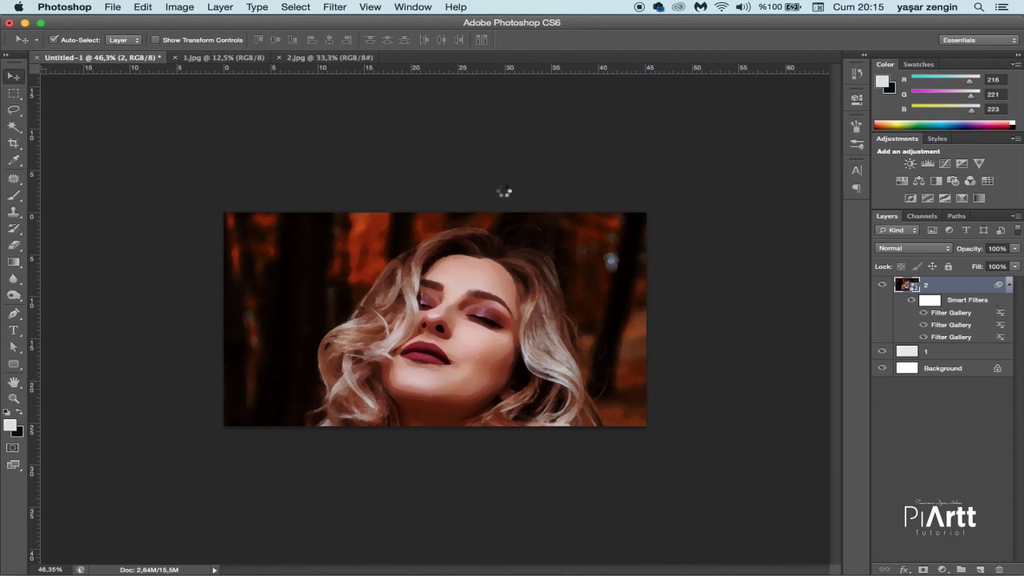
# Set the Dry Brush smart filter's blending mode to Soft Light with 29% opacity
pyautogui.click(505, 195)
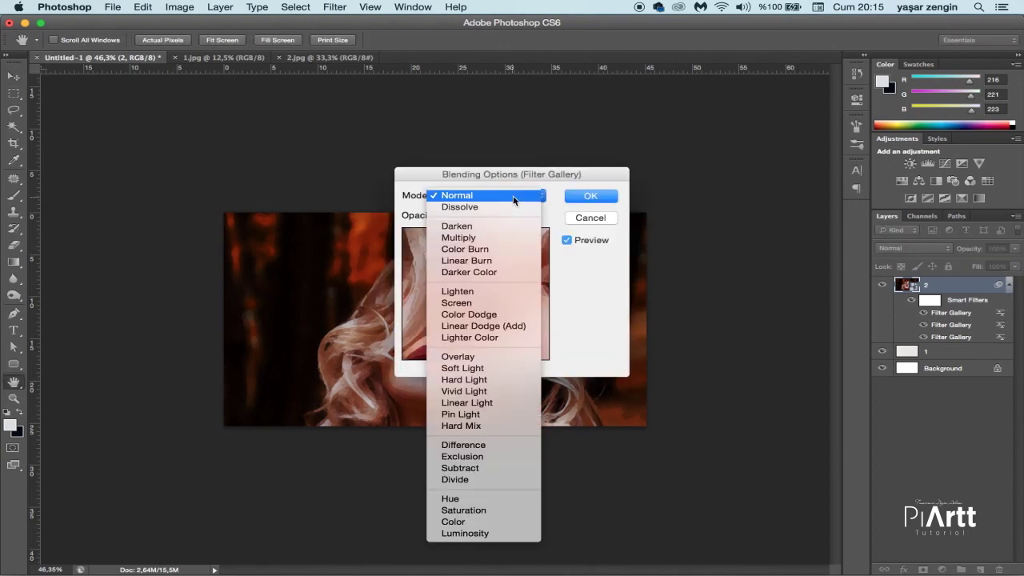
pyautogui.click(470, 358)
pyautogui.click(471, 216)
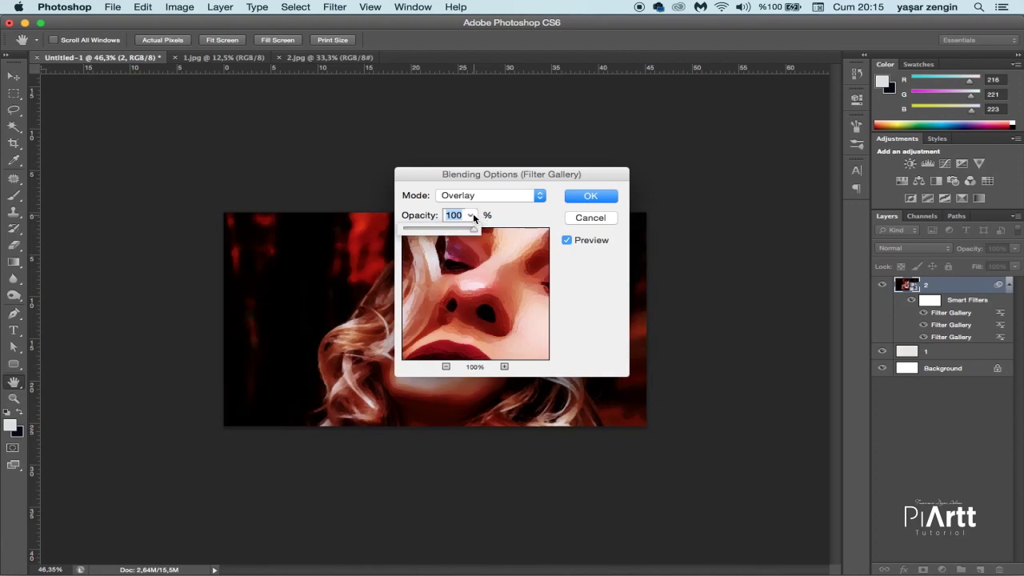
pyautogui.moveTo(446, 230); pyautogui.dragTo(423, 232)
pyautogui.click(493, 198)
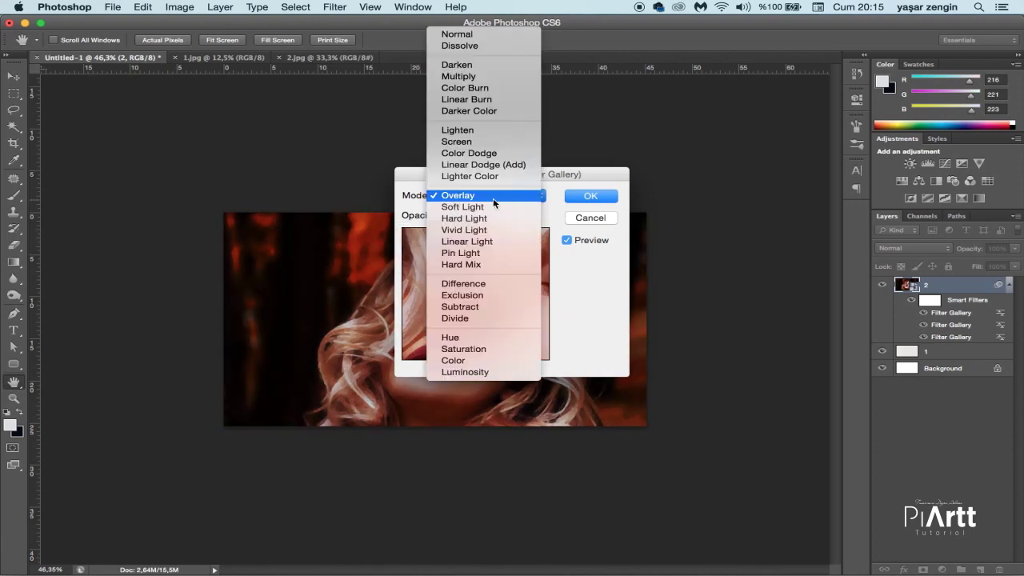
pyautogui.click(478, 207)
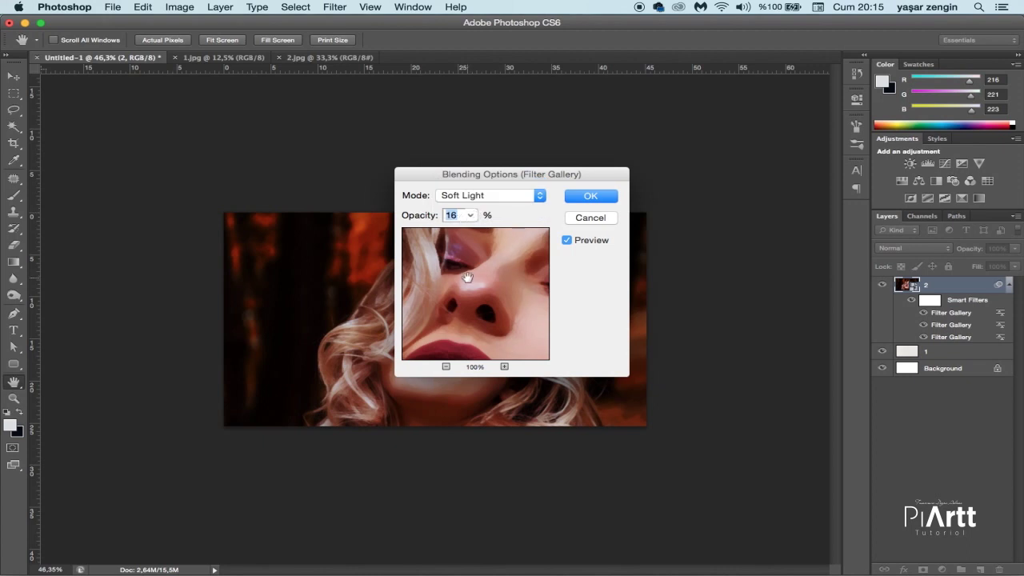
pyautogui.keyDown('alt'); pyautogui.click(467, 277); pyautogui.keyUp('alt')
pyautogui.click(470, 215)
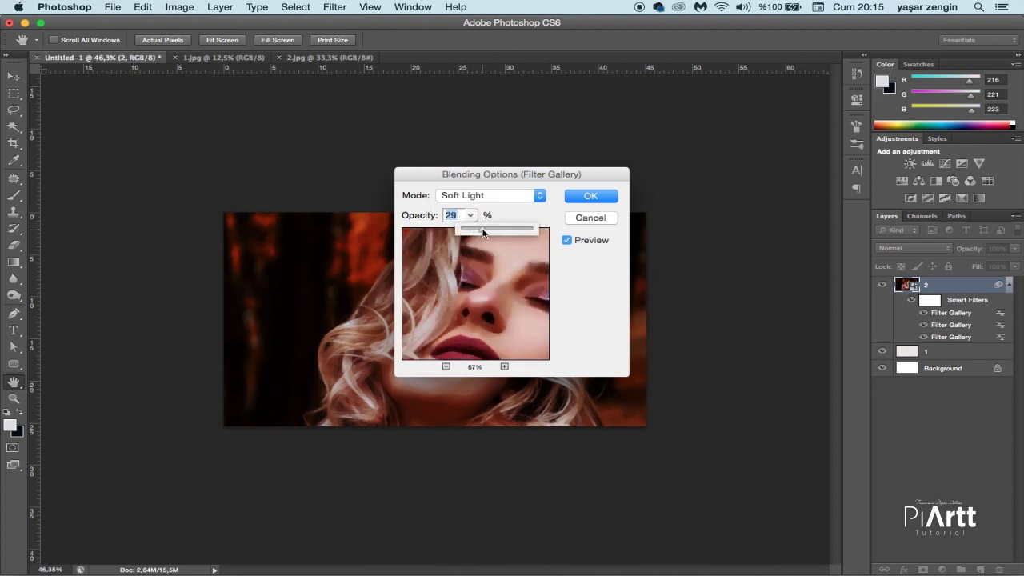
pyautogui.click(590, 196)
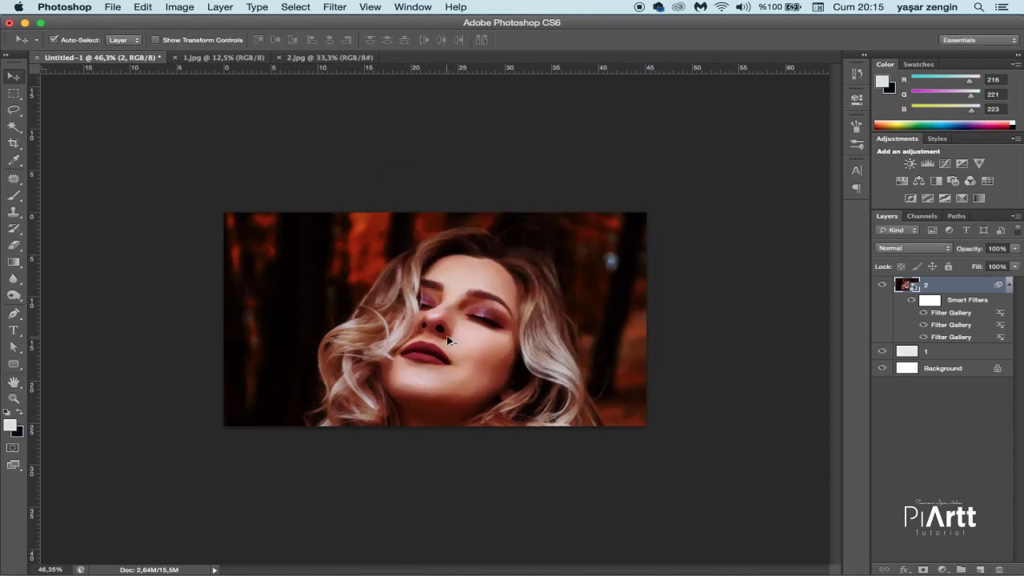
pyautogui.scroll(3, 448, 340)
pyautogui.scroll(-3, 449, 336)
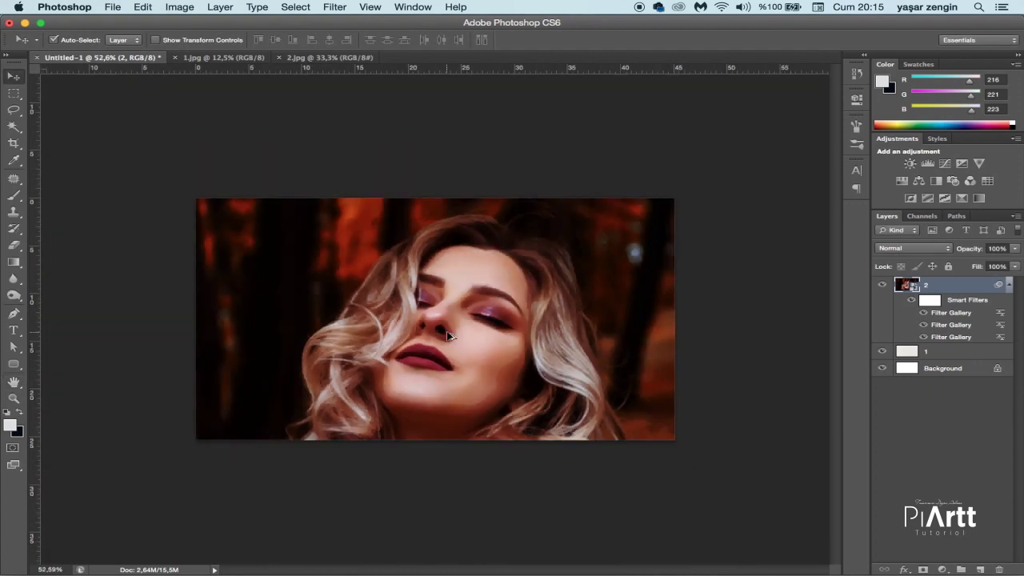
# Compare the portrait on layer 2 with and without its smart filters
pyautogui.scroll(2, 456, 338)
pyautogui.scroll(-1, 462, 341)
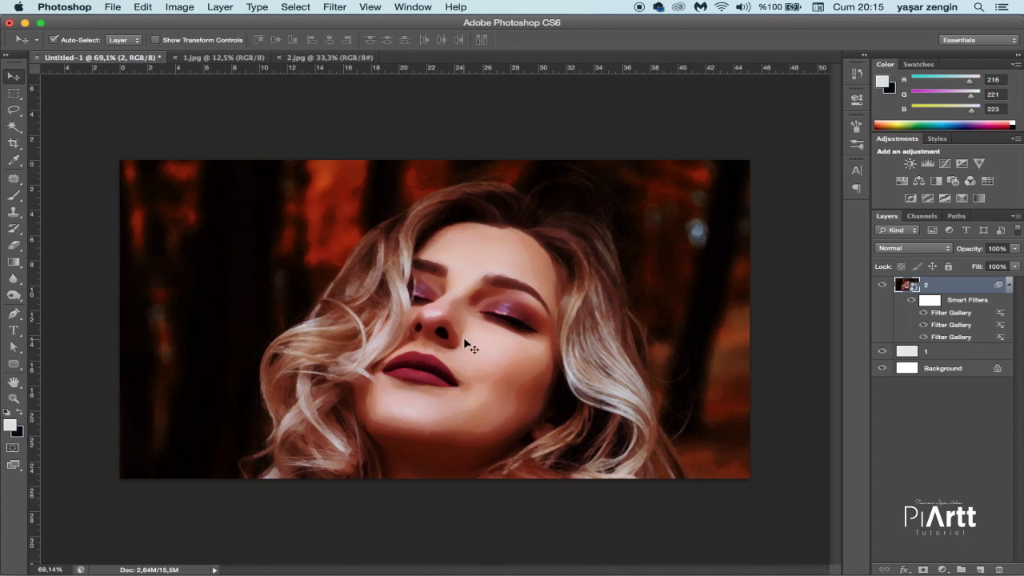
pyautogui.click(913, 301)
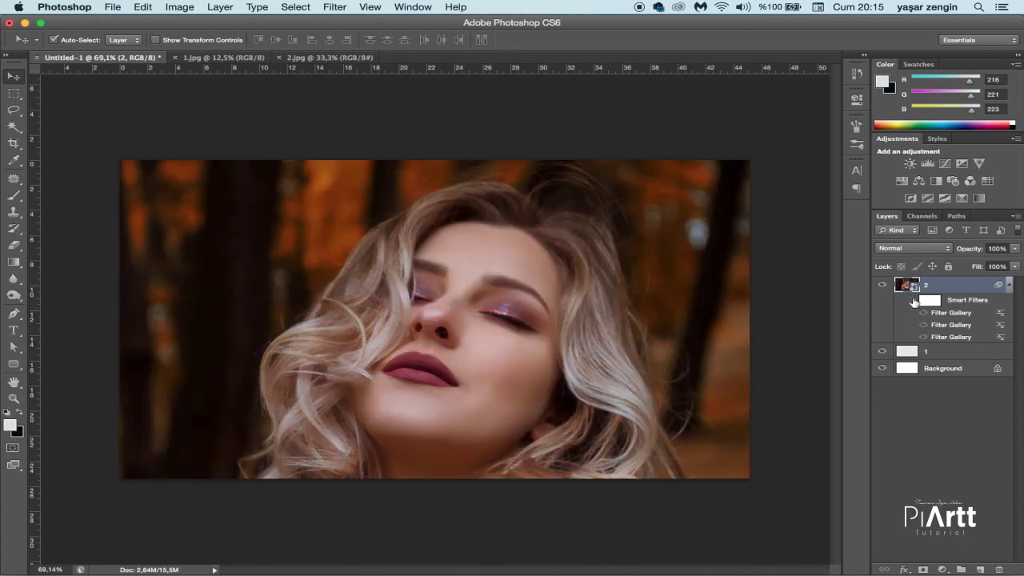
pyautogui.click(913, 301)
pyautogui.click(914, 300)
pyautogui.click(913, 301)
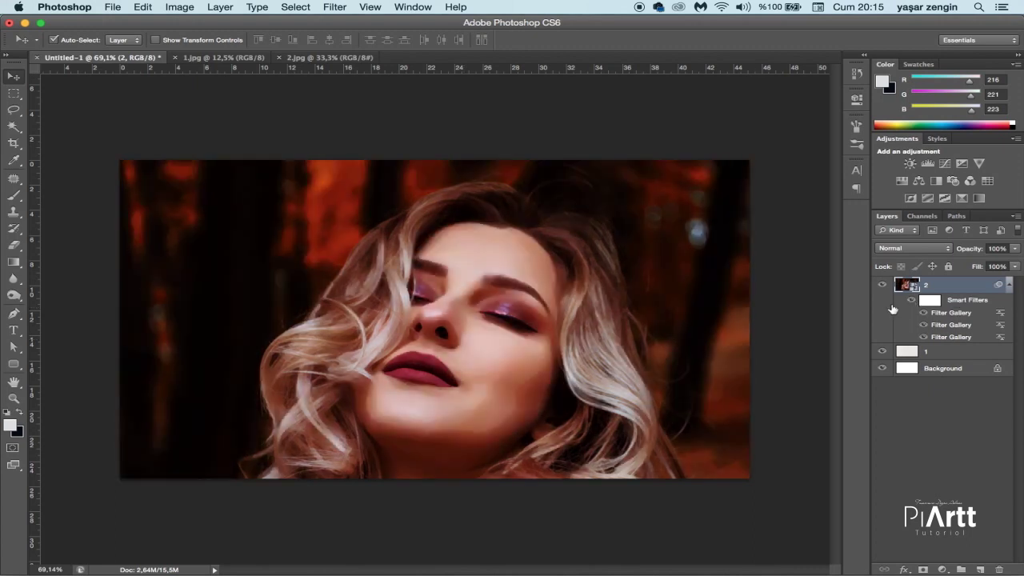
pyautogui.scroll(-3, 570, 342)
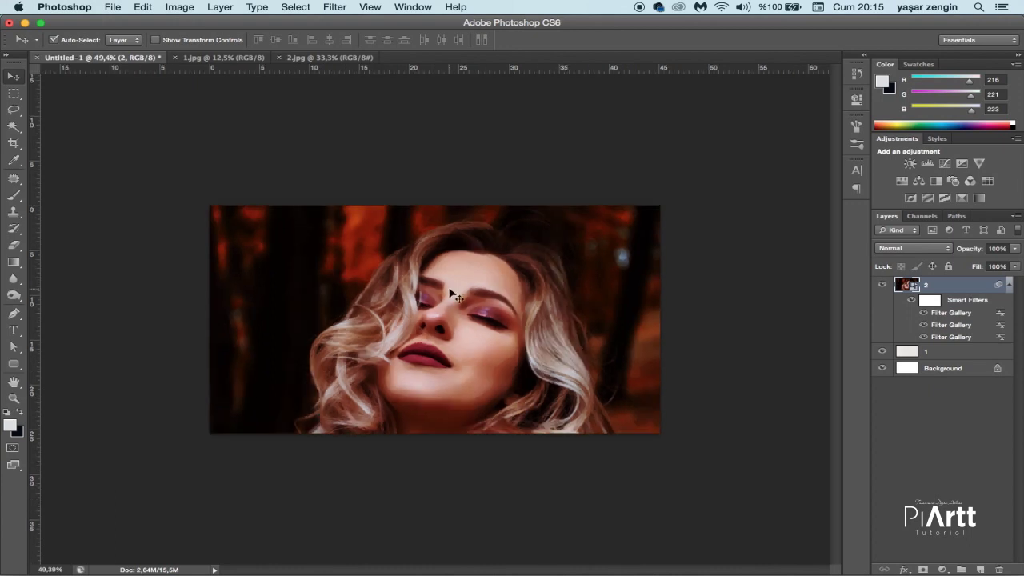
# Add a Smart Blur filter to layer 2 with Low quality and Normal mode, adjusting its radius and threshold against the face preview
pyautogui.click(334, 6)
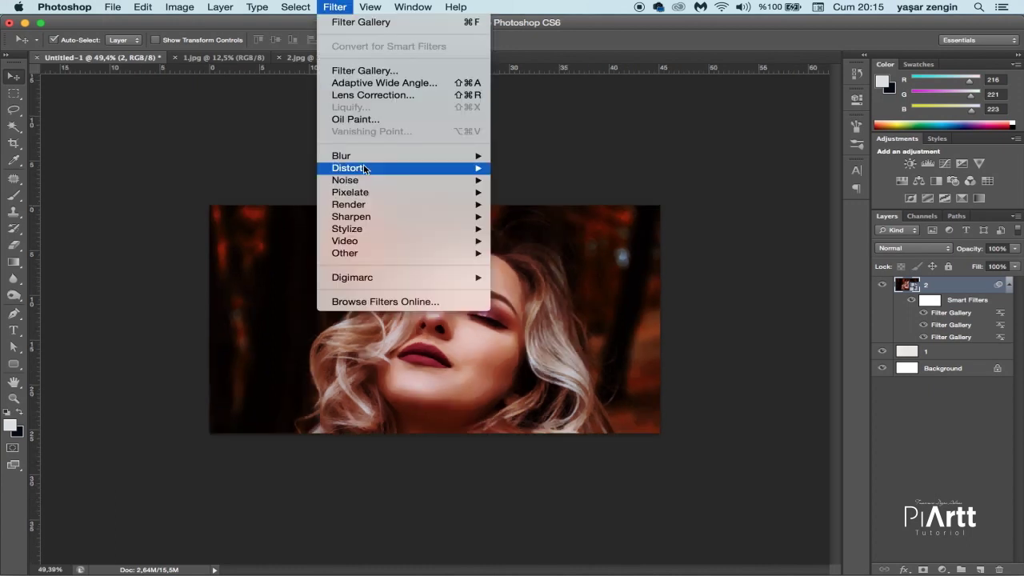
pyautogui.moveTo(366, 157)
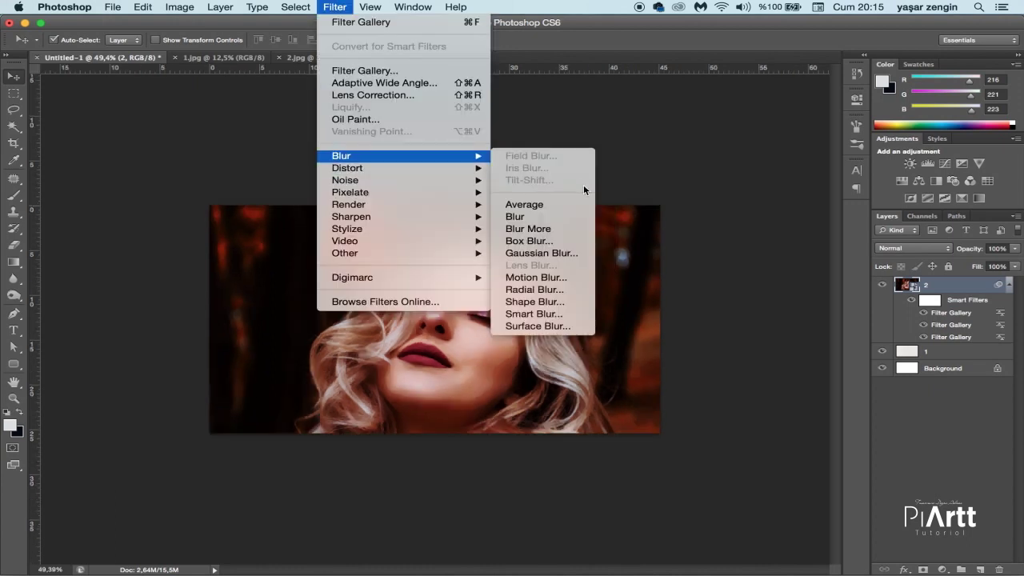
pyautogui.click(560, 314)
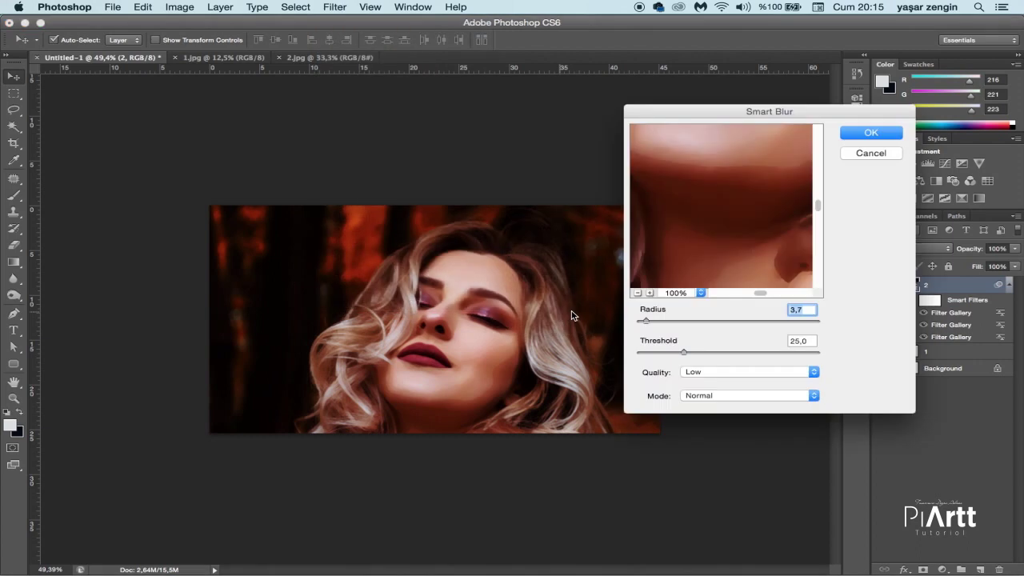
pyautogui.keyDown('alt'); pyautogui.click(678, 220); pyautogui.keyUp('alt')
pyautogui.keyDown('alt'); pyautogui.click(688, 232); pyautogui.keyUp('alt')
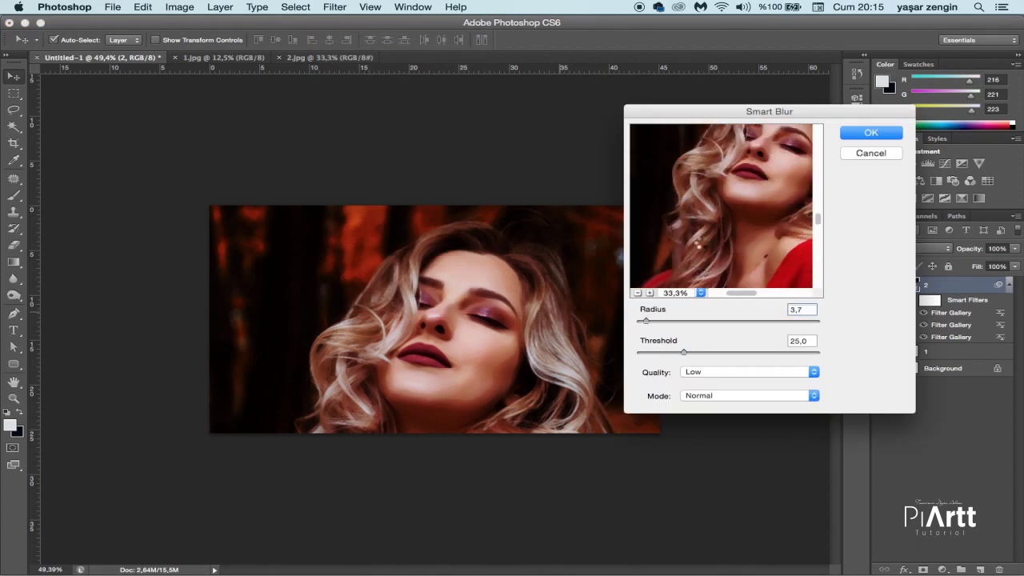
pyautogui.moveTo(715, 238); pyautogui.dragTo(666, 355)
pyautogui.moveTo(688, 273); pyautogui.dragTo(710, 325)
pyautogui.moveTo(739, 212); pyautogui.dragTo(726, 257)
pyautogui.moveTo(656, 324); pyautogui.dragTo(659, 320)
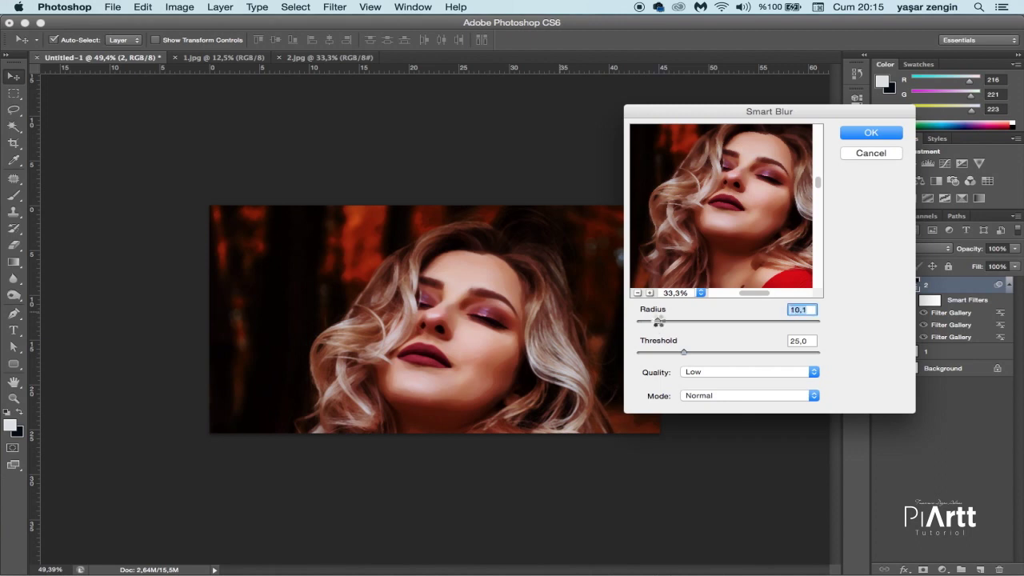
pyautogui.click(649, 293)
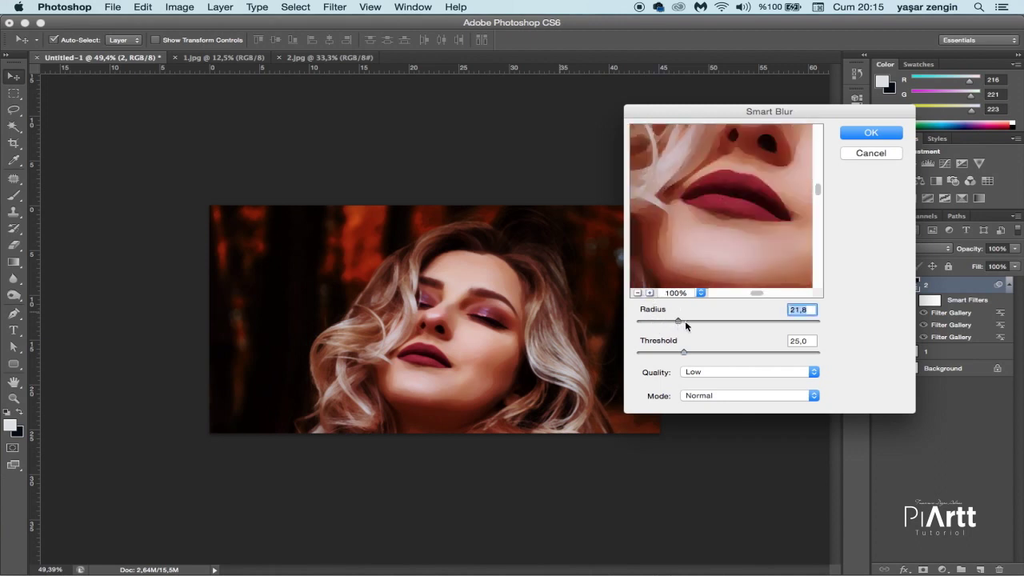
pyautogui.moveTo(716, 323); pyautogui.dragTo(651, 325)
pyautogui.moveTo(684, 352); pyautogui.dragTo(680, 349)
pyautogui.click(869, 132)
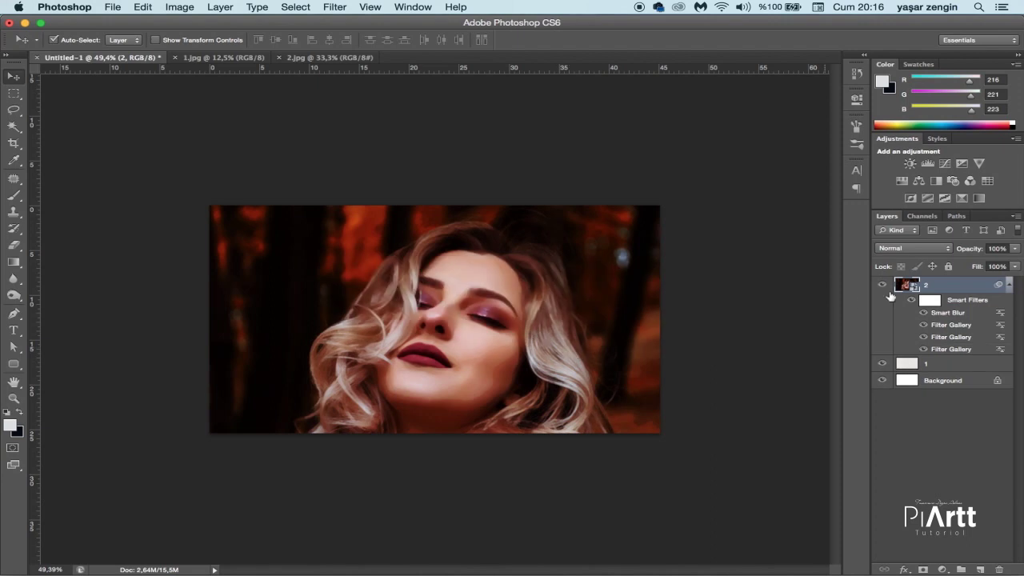
# Set the Smart Blur smart filter's blending mode to Soft Light with 49% opacity
pyautogui.click(336, 8)
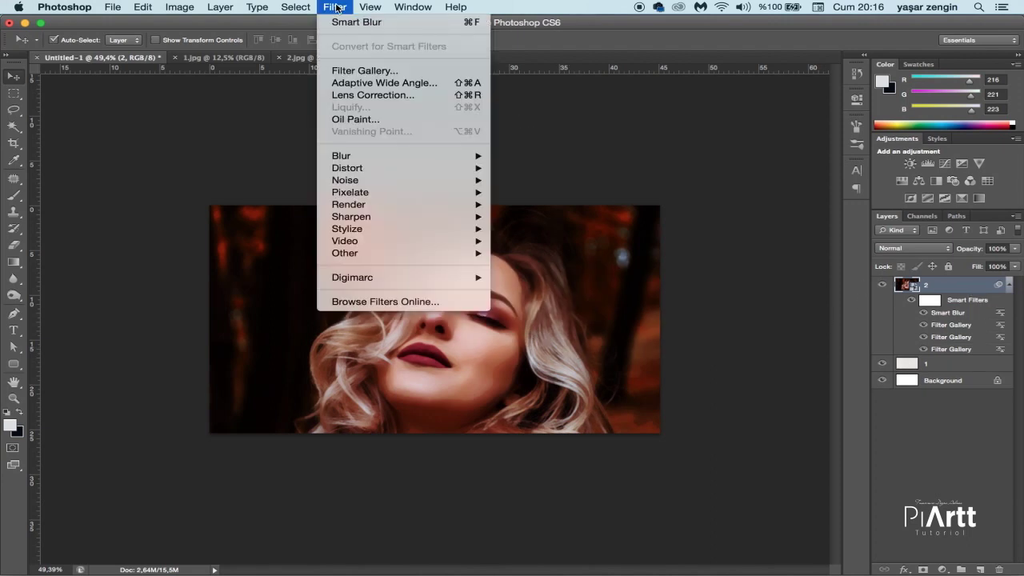
pyautogui.click(748, 210)
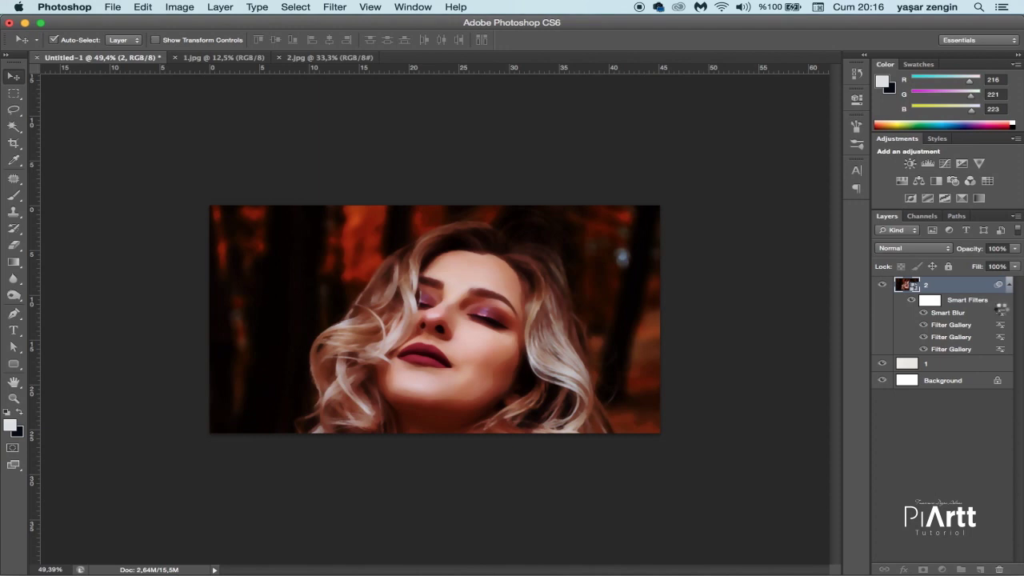
pyautogui.doubleClick(1000, 312)
pyautogui.click(538, 196)
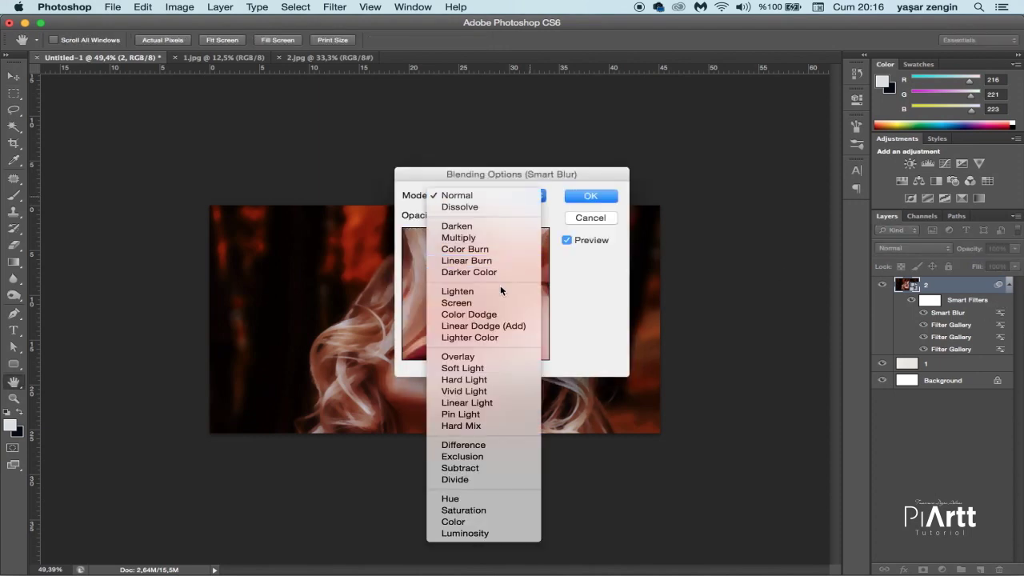
pyautogui.click(484, 357)
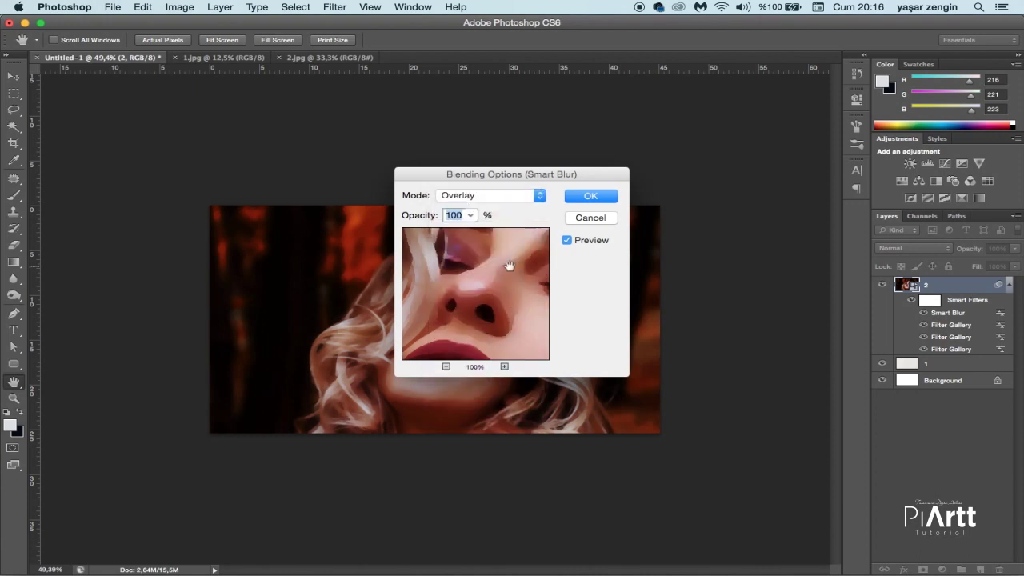
pyautogui.click(516, 200)
pyautogui.click(512, 206)
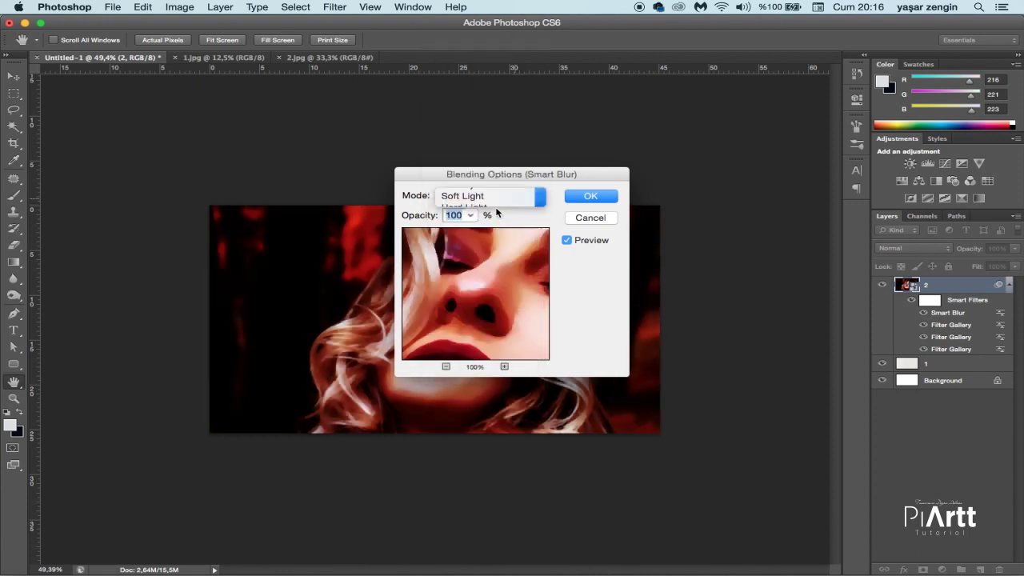
pyautogui.click(471, 215)
pyautogui.moveTo(449, 232); pyautogui.dragTo(438, 232)
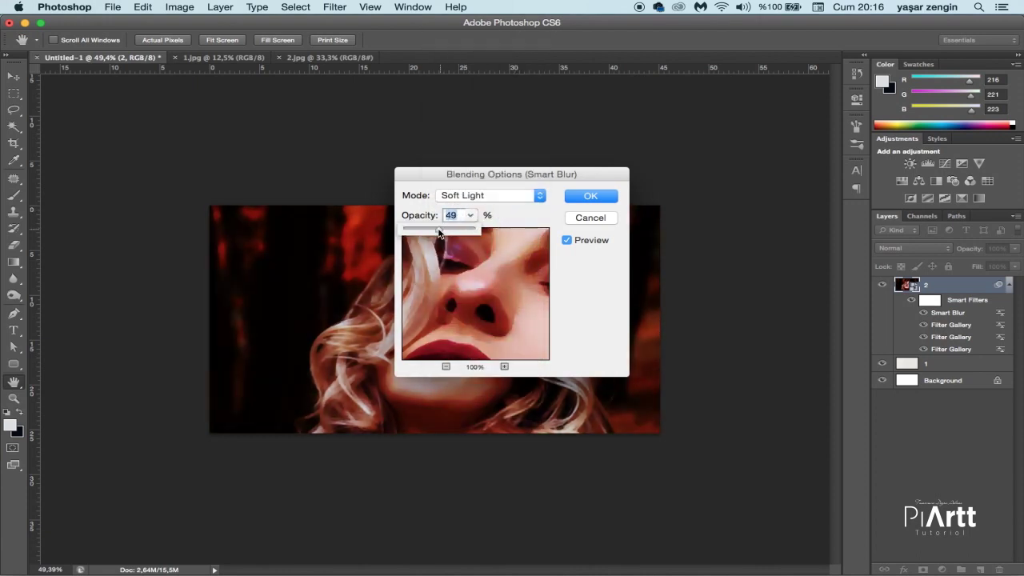
pyautogui.click(568, 205)
pyautogui.click(592, 196)
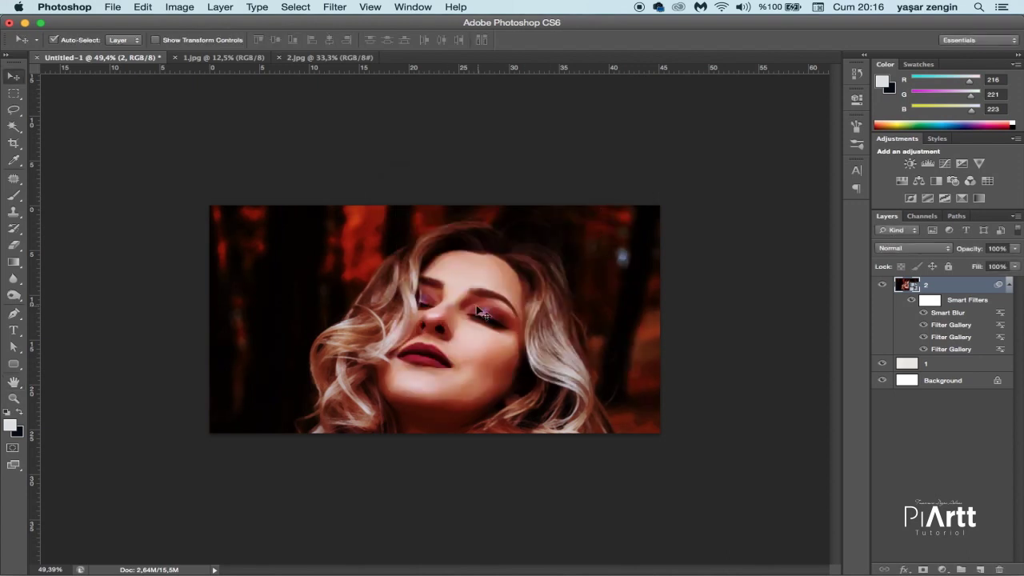
# Check the blending mode and opacity of the lowest Filter Gallery smart filter on layer 2
pyautogui.doubleClick(1003, 350)
pyautogui.click(640, 242)
pyautogui.click(469, 215)
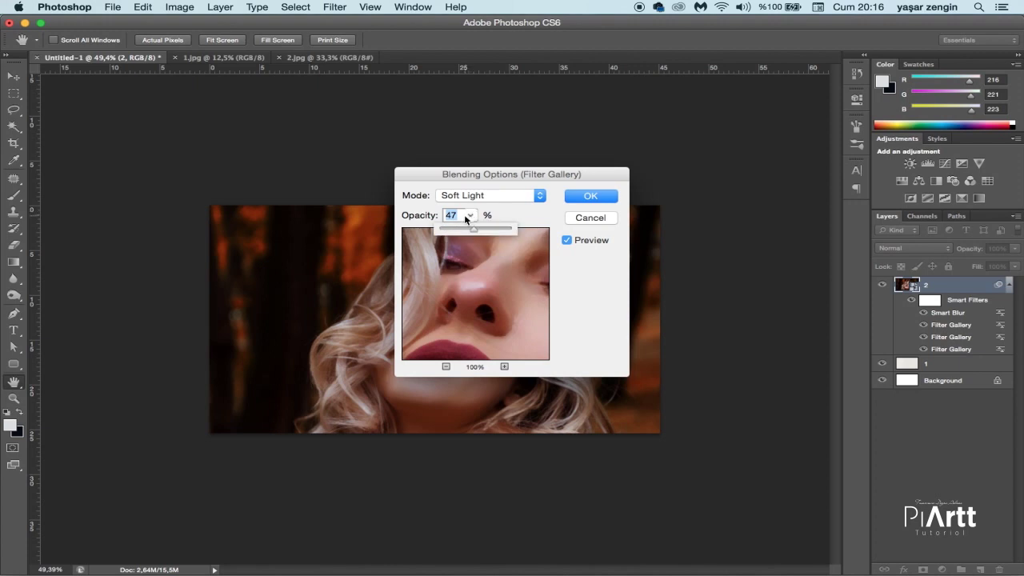
pyautogui.click(578, 199)
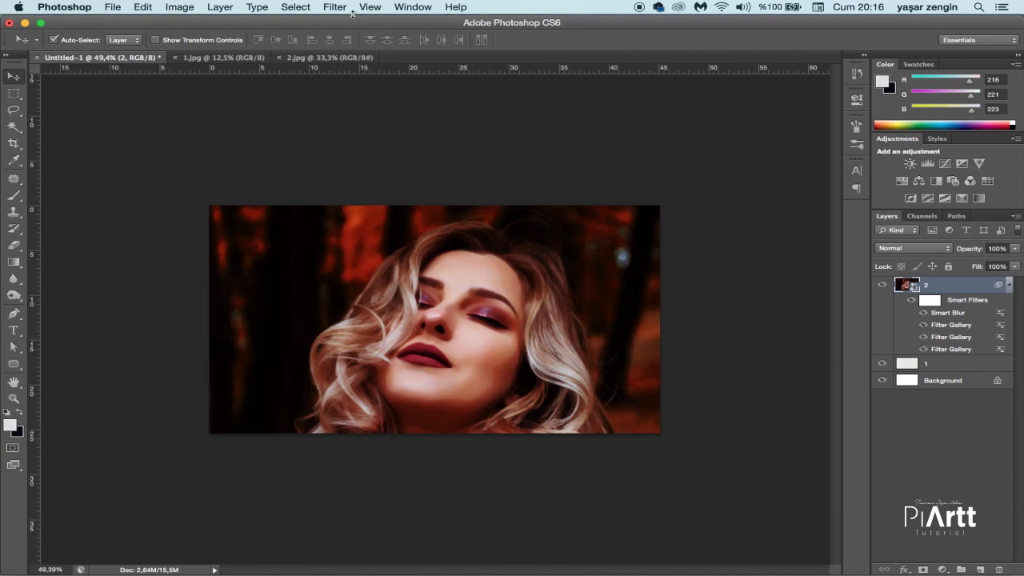
# Apply the Find Edges filter to layer 2 as a smart filter
pyautogui.click(327, 6)
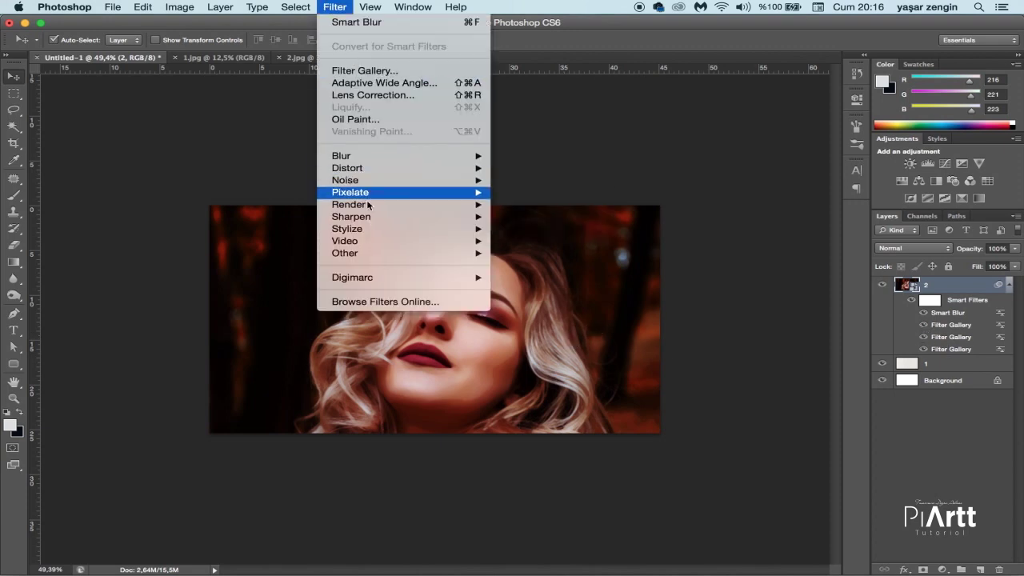
pyautogui.moveTo(432, 228)
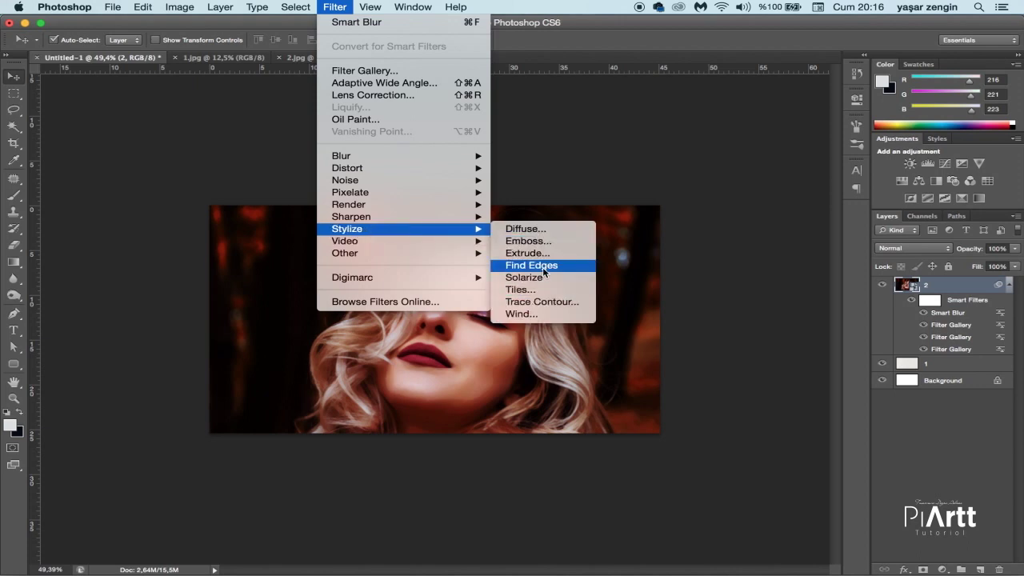
pyautogui.click(532, 265)
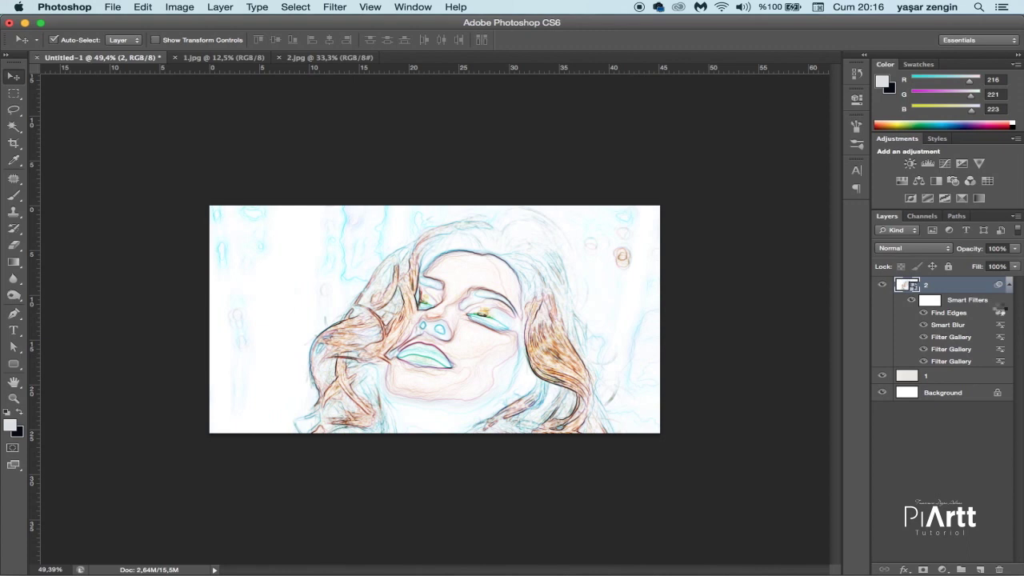
# Set the Find Edges smart filter's blending mode to Soft Light with 38% opacity
pyautogui.doubleClick(999, 308)
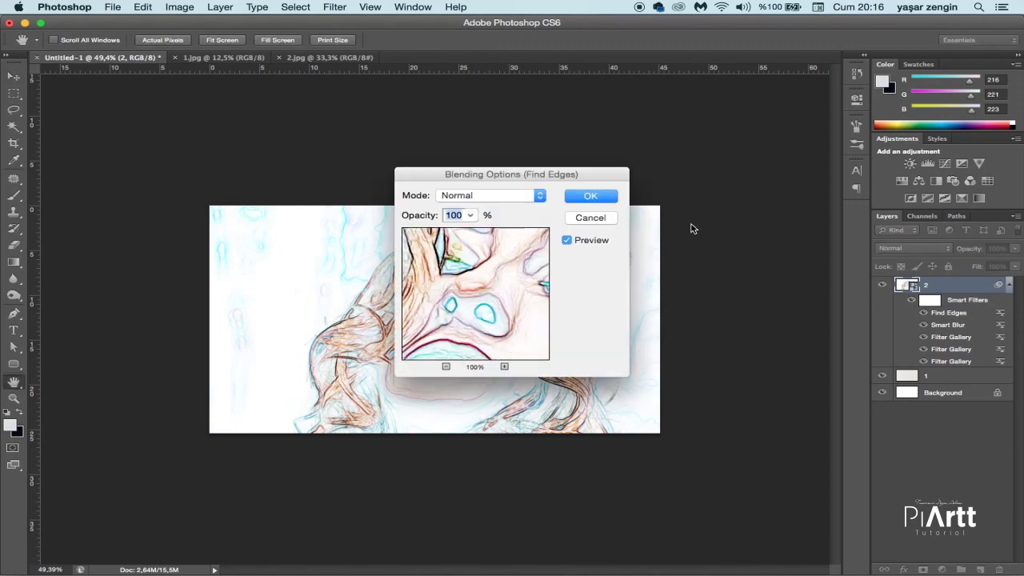
pyautogui.click(541, 196)
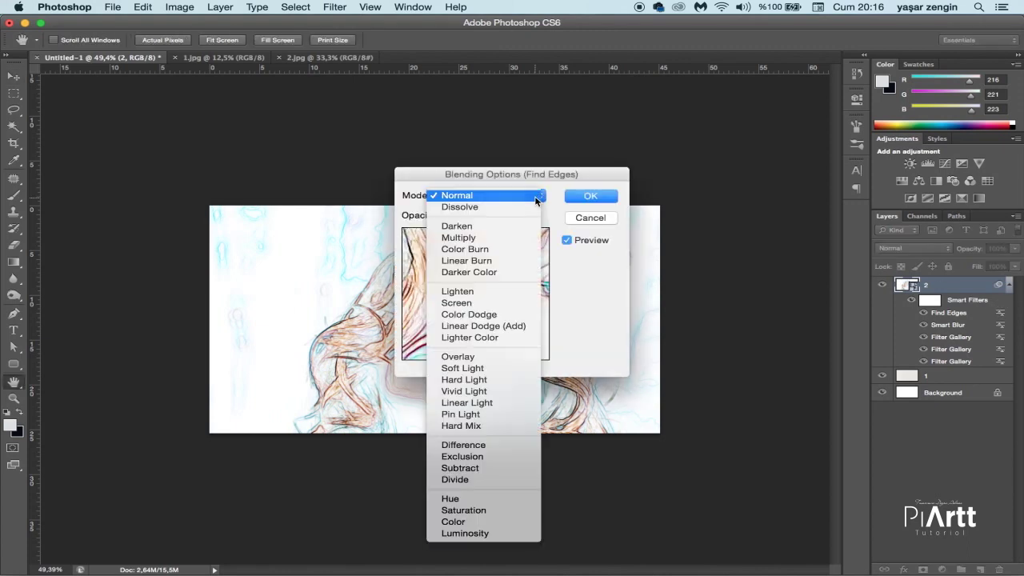
pyautogui.click(477, 369)
pyautogui.moveTo(472, 217); pyautogui.dragTo(430, 228)
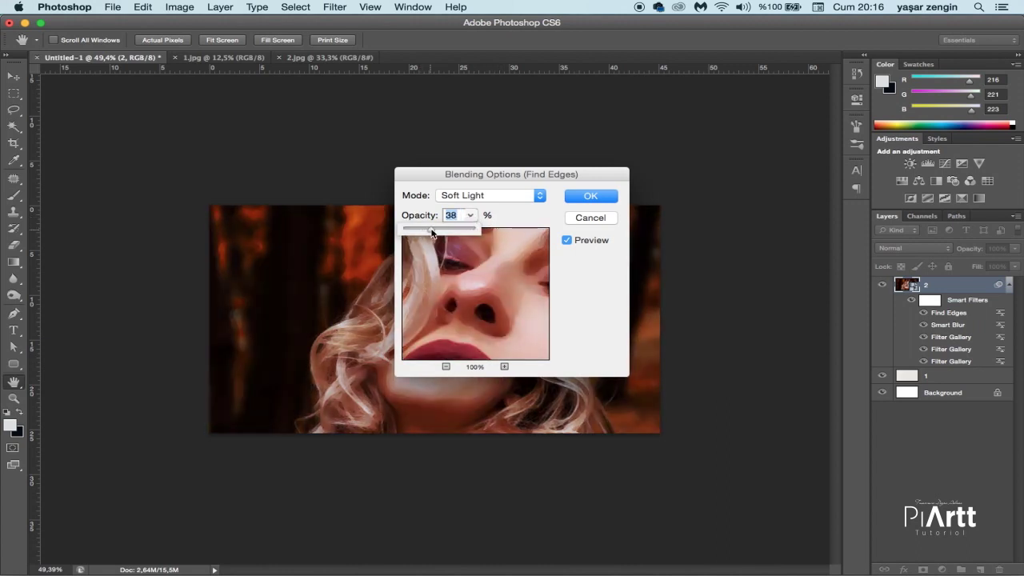
pyautogui.click(590, 196)
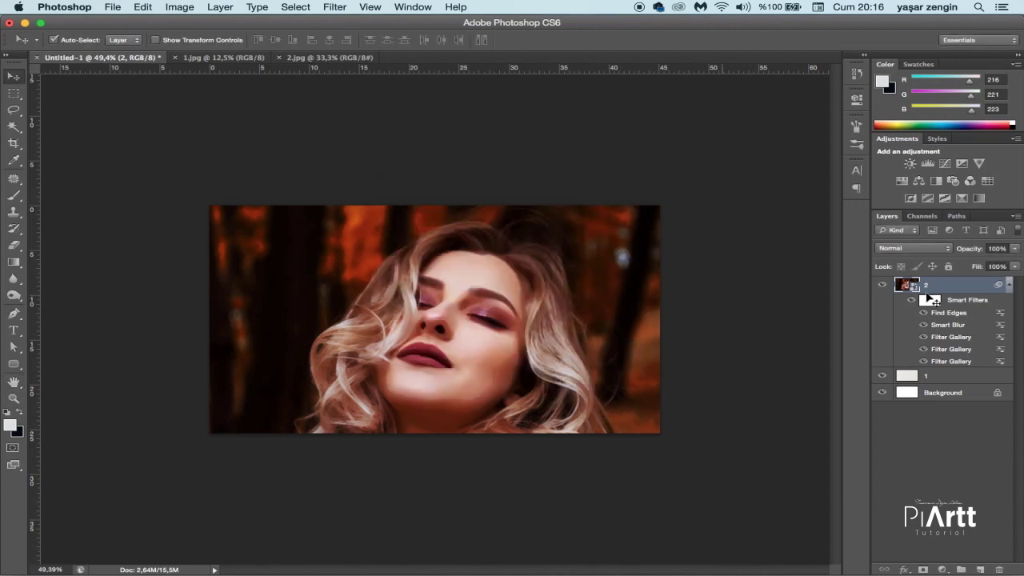
# Add a layer mask to layer 2 and invert it to black to hide the portrait
pyautogui.click(923, 569)
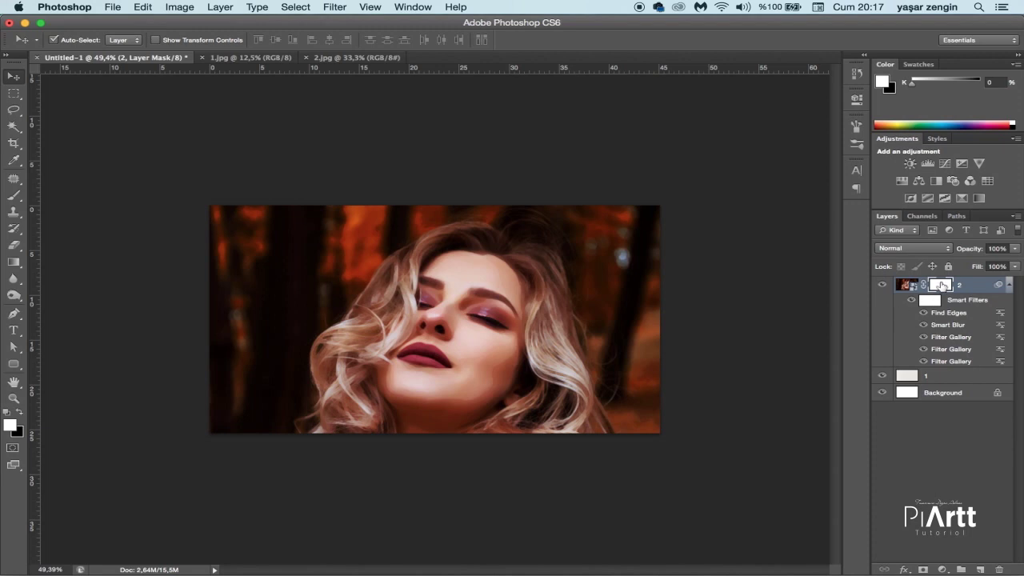
pyautogui.press('super+i')
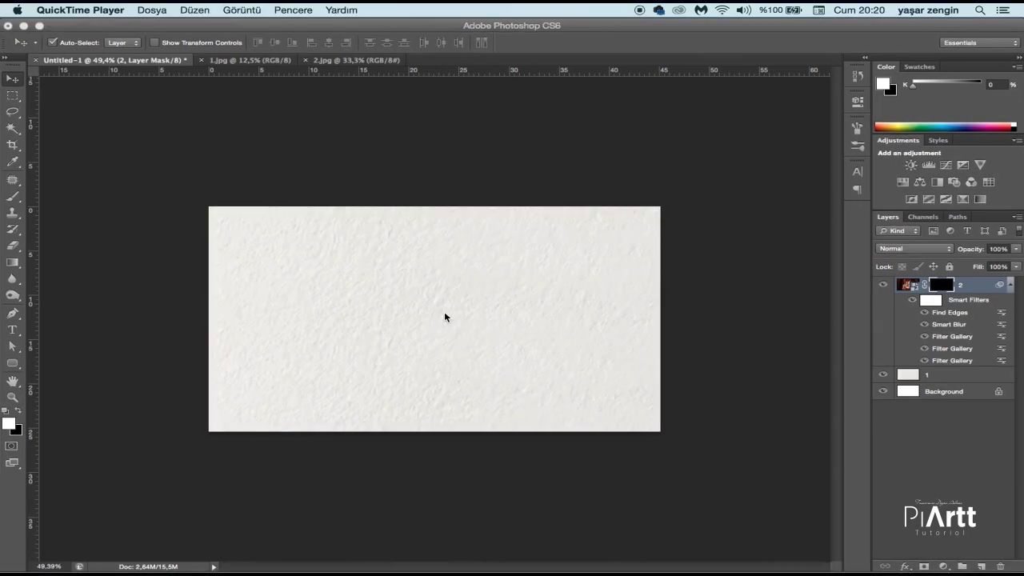
# Activate the Brush tool and choose the 493 px textured watercolor brush tip
pyautogui.click(21, 206)
pyautogui.click(16, 203)
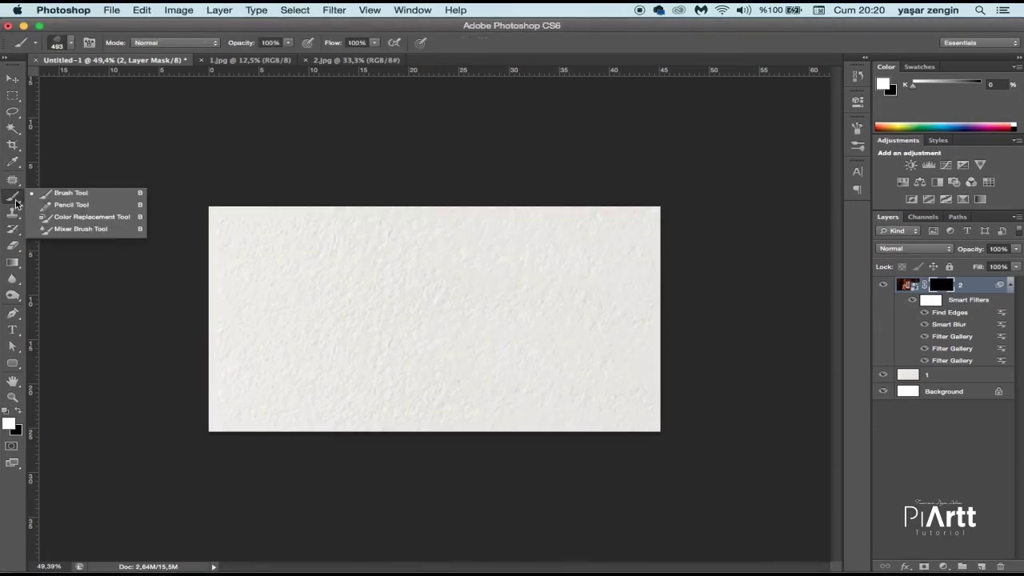
pyautogui.click(83, 194)
pyautogui.rightClick(457, 344)
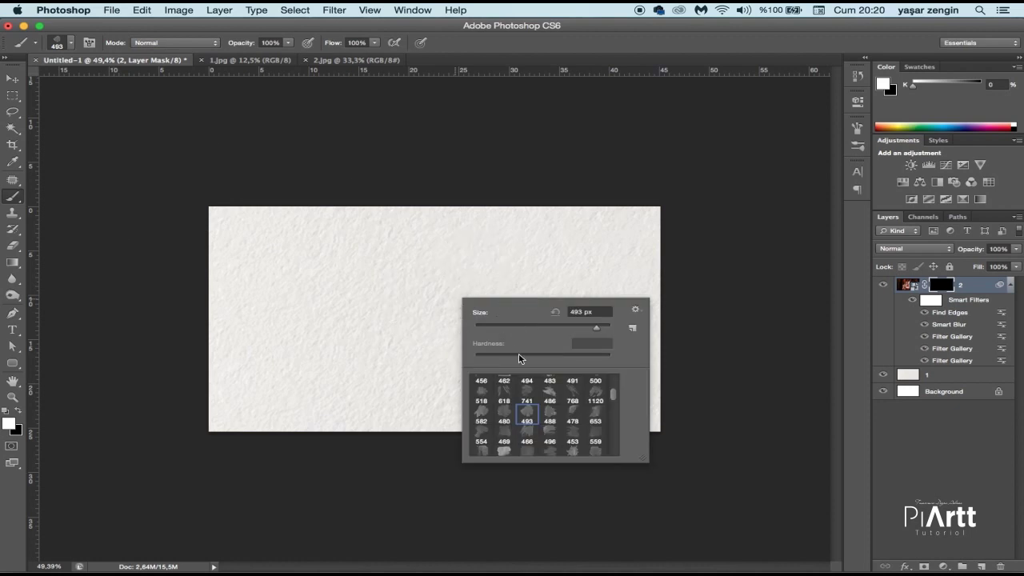
pyautogui.click(483, 411)
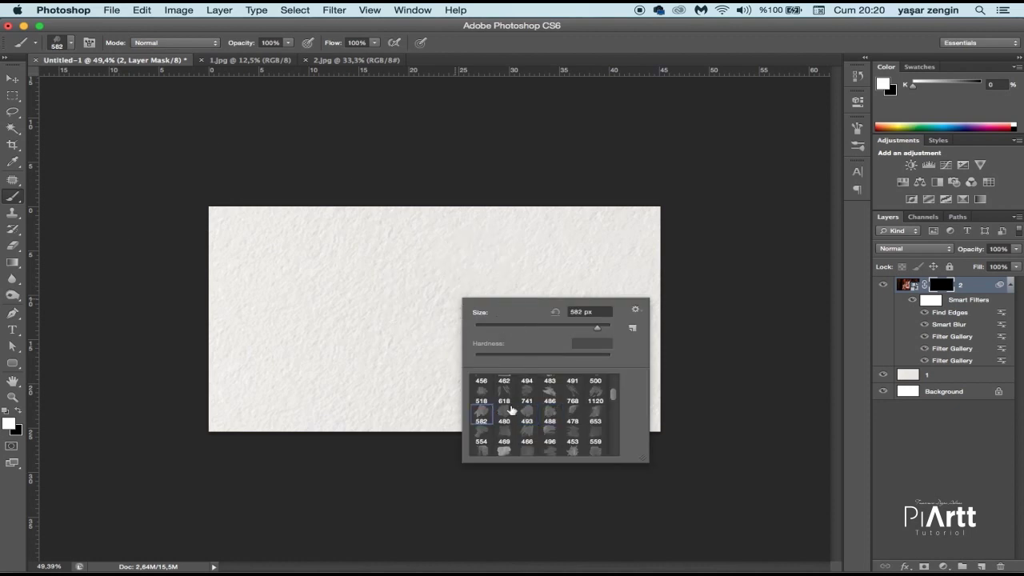
pyautogui.scroll(2, 532, 411)
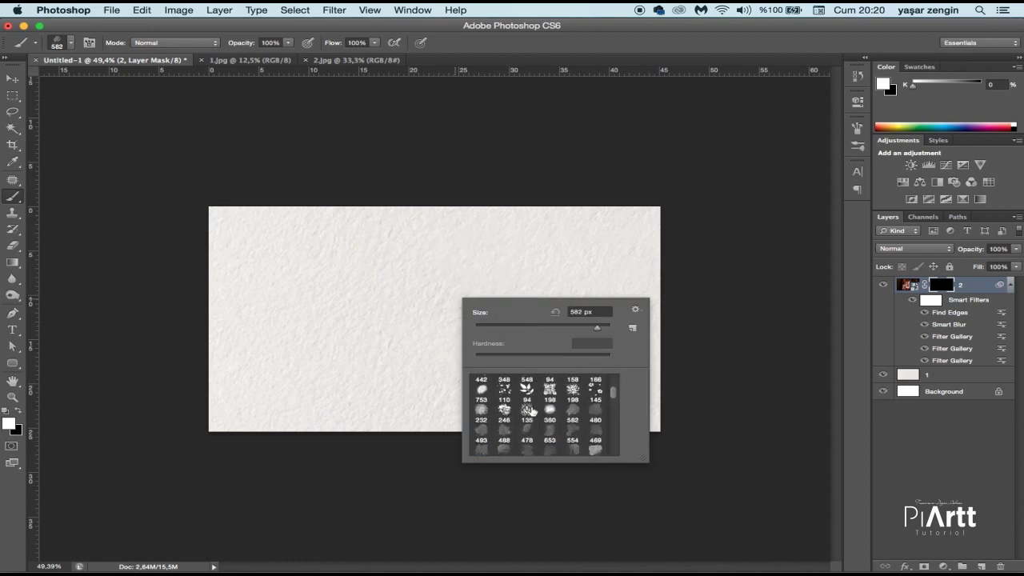
pyautogui.scroll(-2, 533, 411)
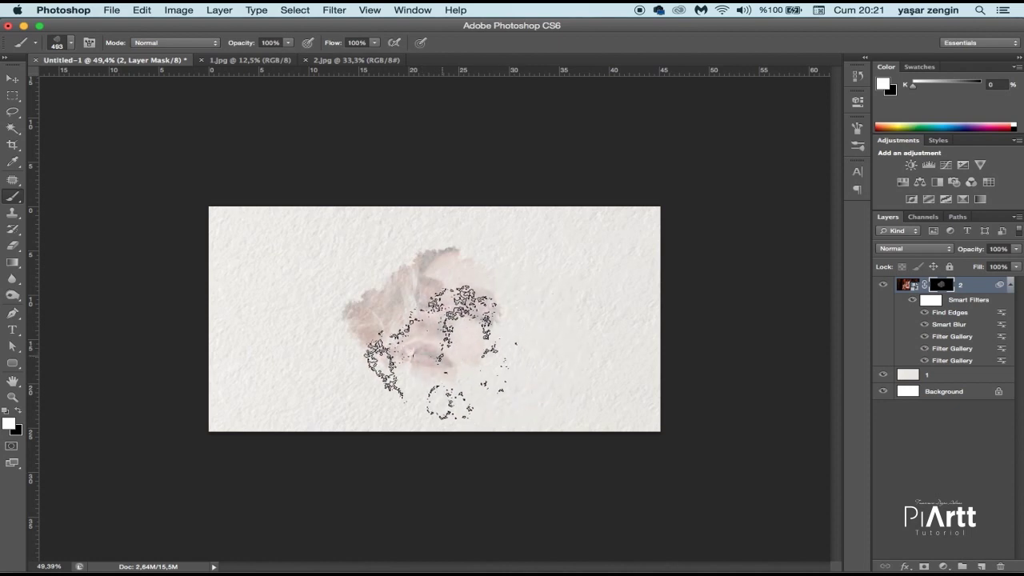
# Paint white on layer 2's mask to reveal the face and surrounding hair, undoing unwanted dabs
pyautogui.moveTo(440, 352)
pyautogui.mouseDown()
pyautogui.moveTo(416, 288)
pyautogui.moveTo(475, 389)
pyautogui.moveTo(475, 377)
pyautogui.moveTo(462, 381)
pyautogui.moveTo(428, 260)
pyautogui.moveTo(432, 296)
pyautogui.moveTo(360, 324)
pyautogui.moveTo(436, 332)
pyautogui.mouseUp()
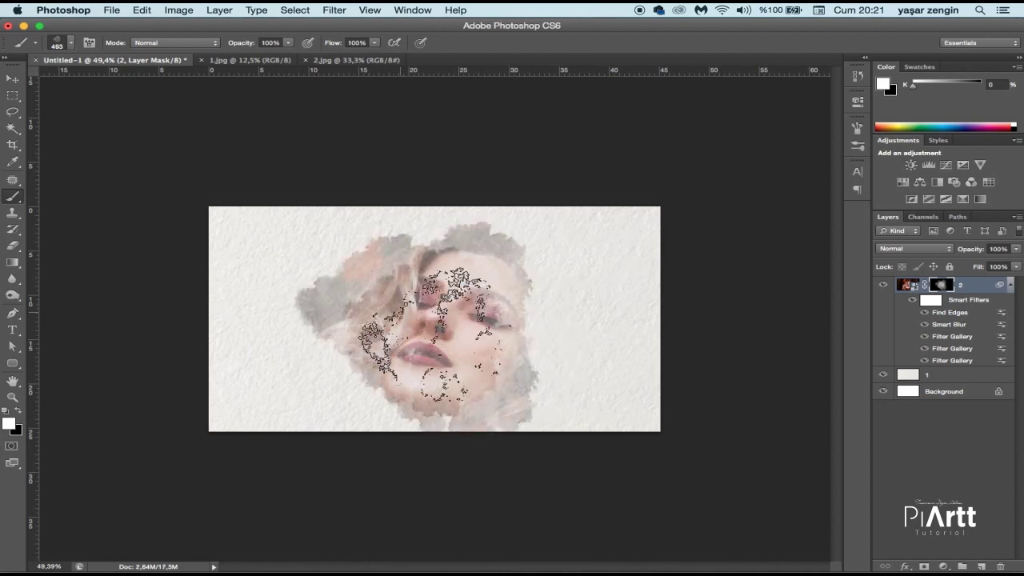
pyautogui.press('super+z')
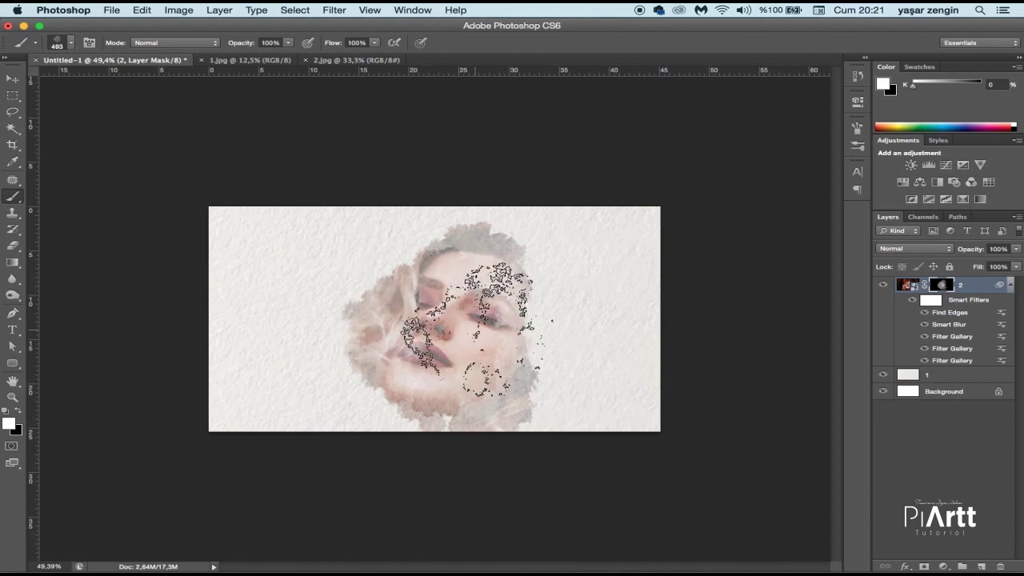
pyautogui.click(477, 330)
pyautogui.press('super+z')
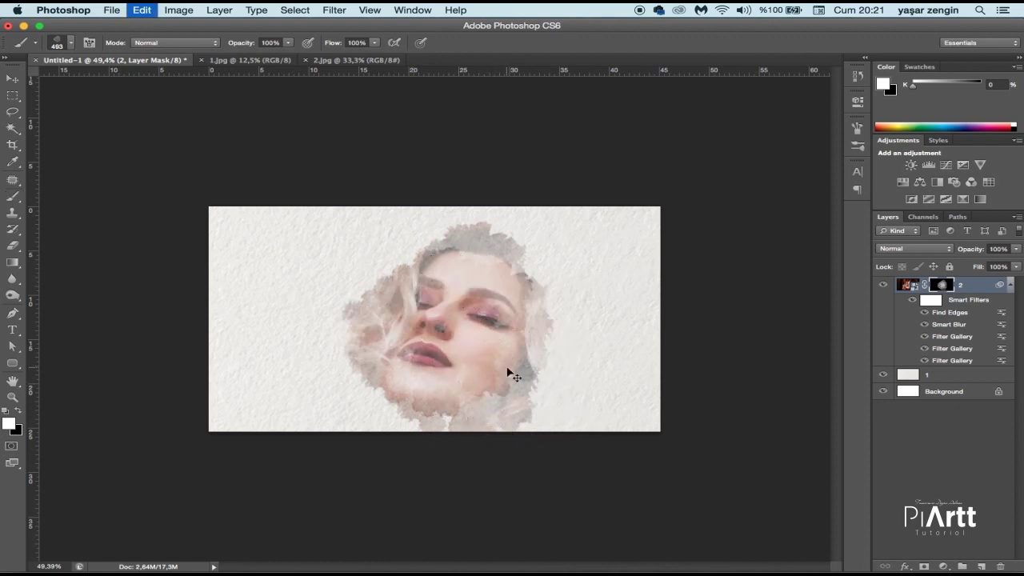
# Scale layer 2 together with its mask to about 89% and reposition the portrait on the paper
pyautogui.press('super+t')
pyautogui.moveTo(655, 122); pyautogui.dragTo(630, 154)
pyautogui.moveTo(525, 324); pyautogui.dragTo(516, 320)
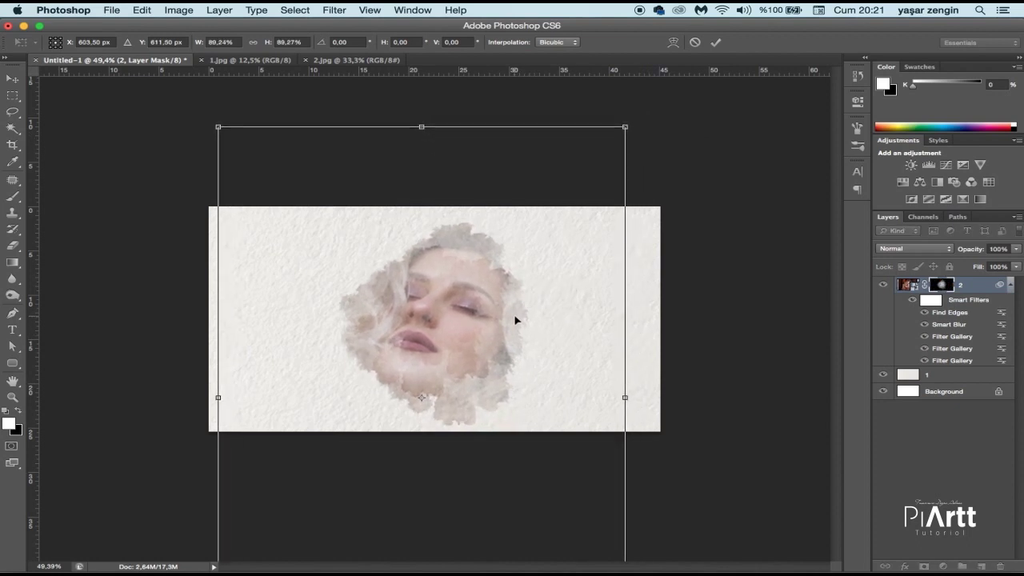
# Select layer 2's mask again and paint with the 493 px watercolor brush below the chin to reveal the neck
pyautogui.press('b')
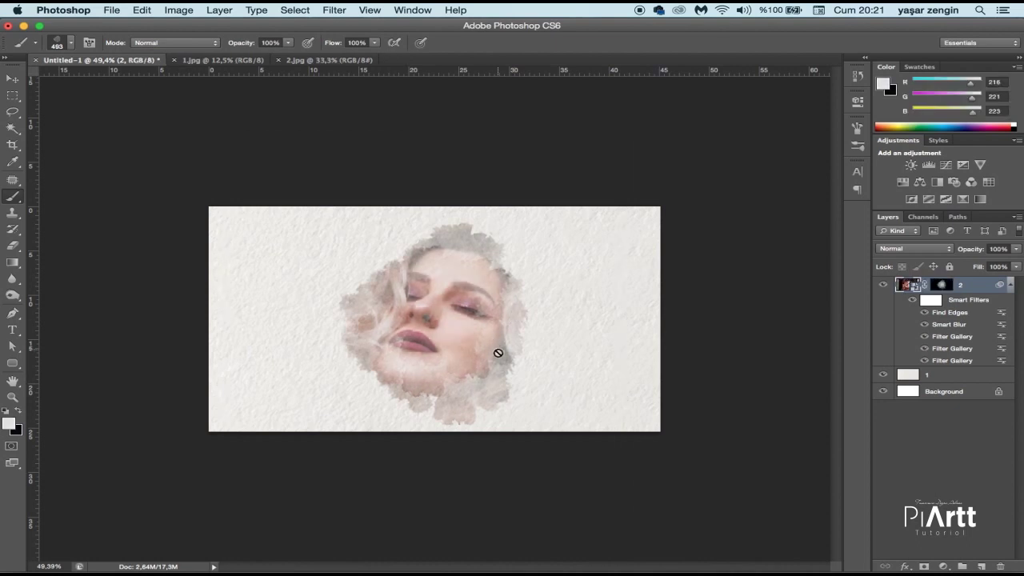
pyautogui.click(941, 288)
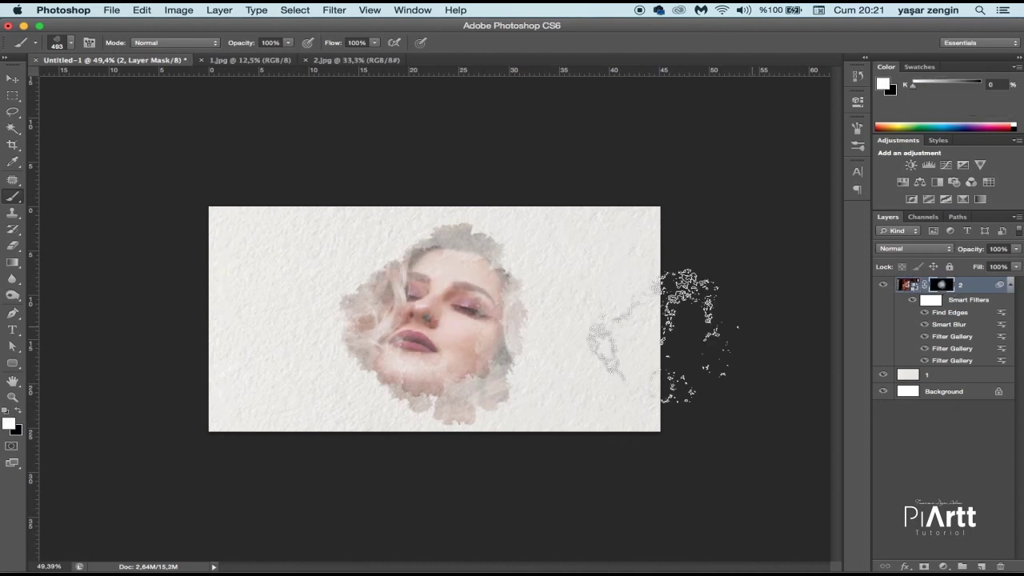
pyautogui.click(469, 393)
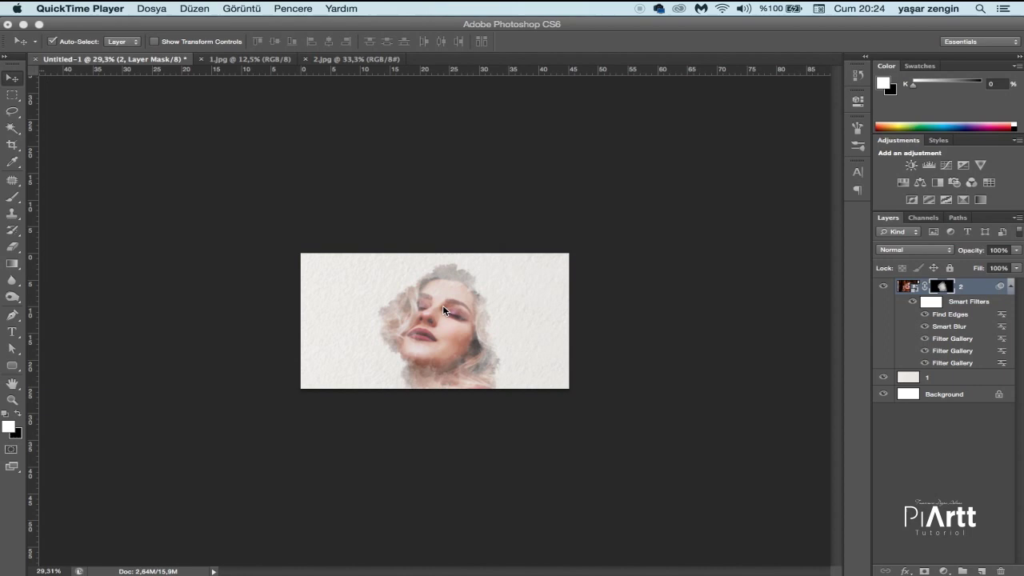
# Reactivate the Brush tool and choose the 554 px watercolor brush tip
pyautogui.click(444, 310)
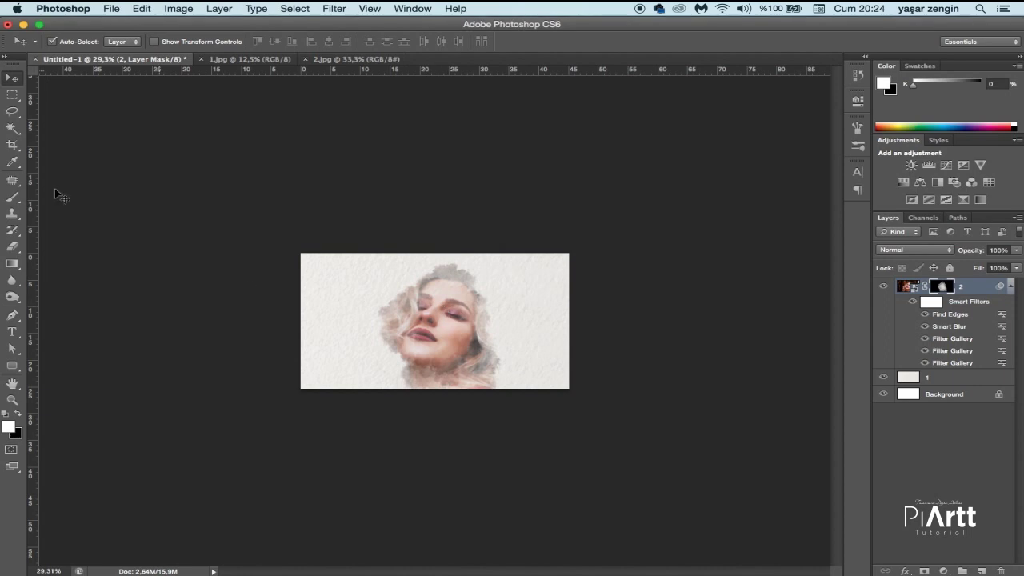
pyautogui.click(11, 202)
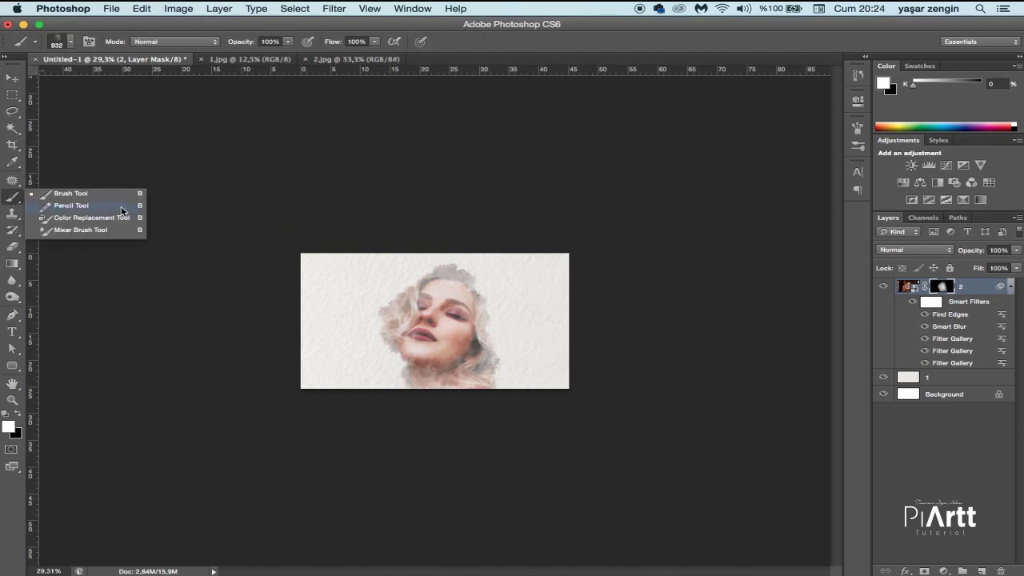
pyautogui.click(77, 196)
pyautogui.rightClick(436, 320)
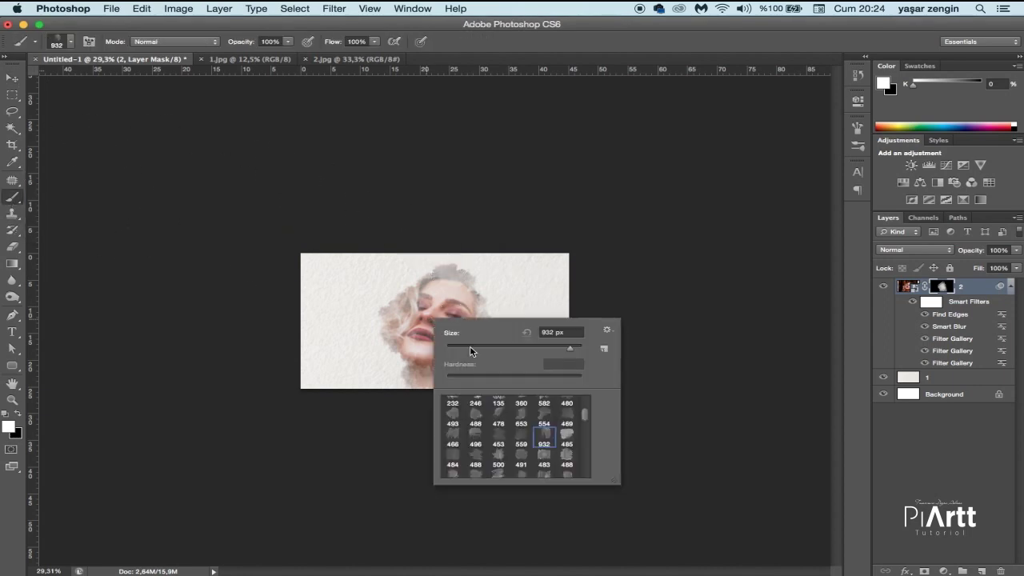
pyautogui.scroll(1, 535, 441)
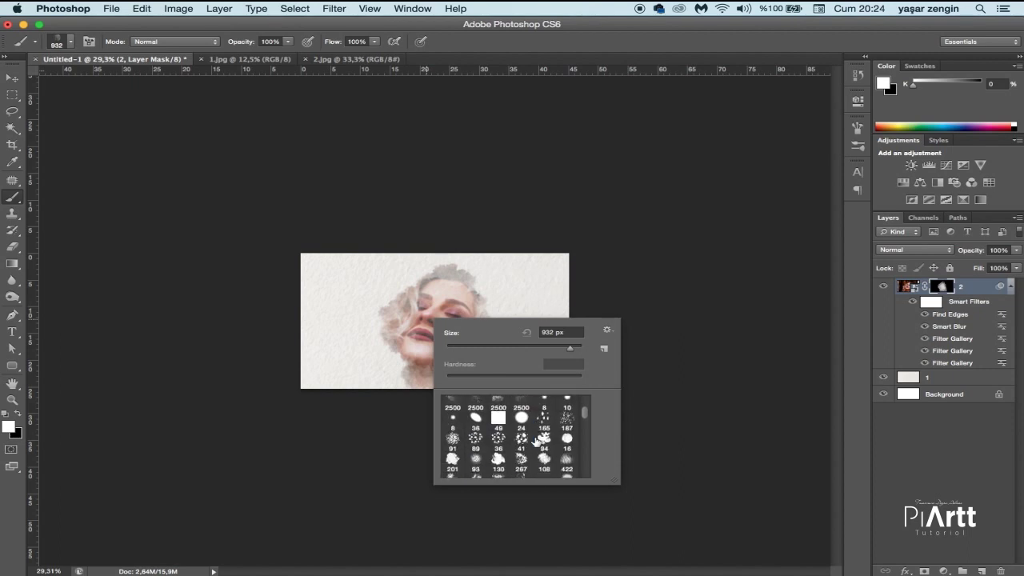
pyautogui.click(542, 424)
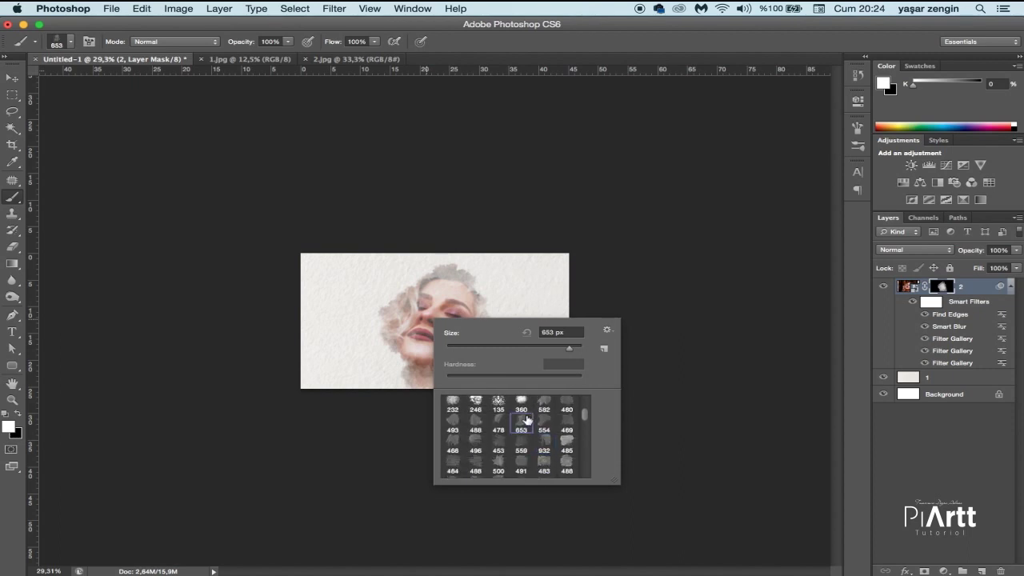
pyautogui.click(521, 423)
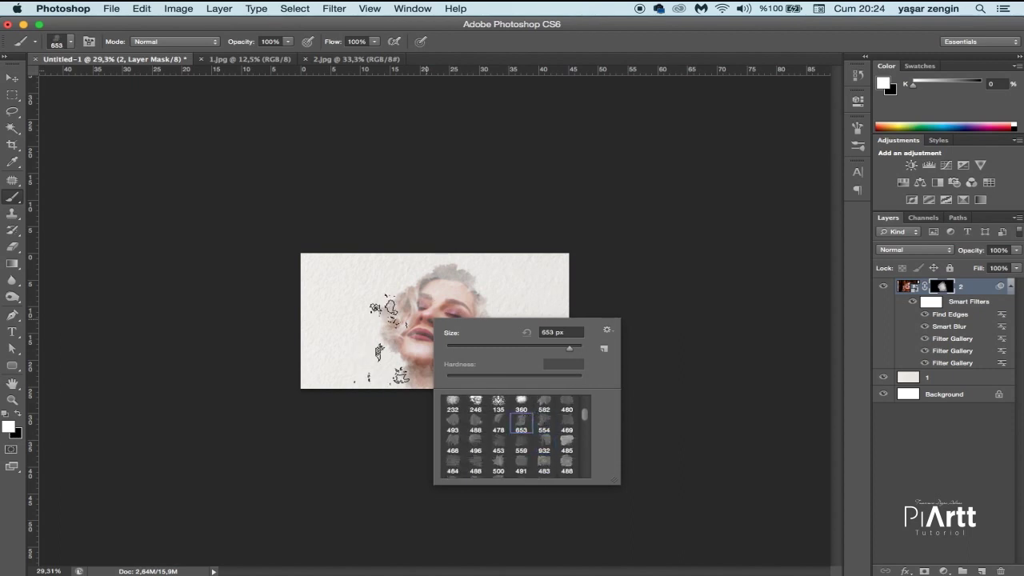
pyautogui.click(543, 411)
pyautogui.click(543, 424)
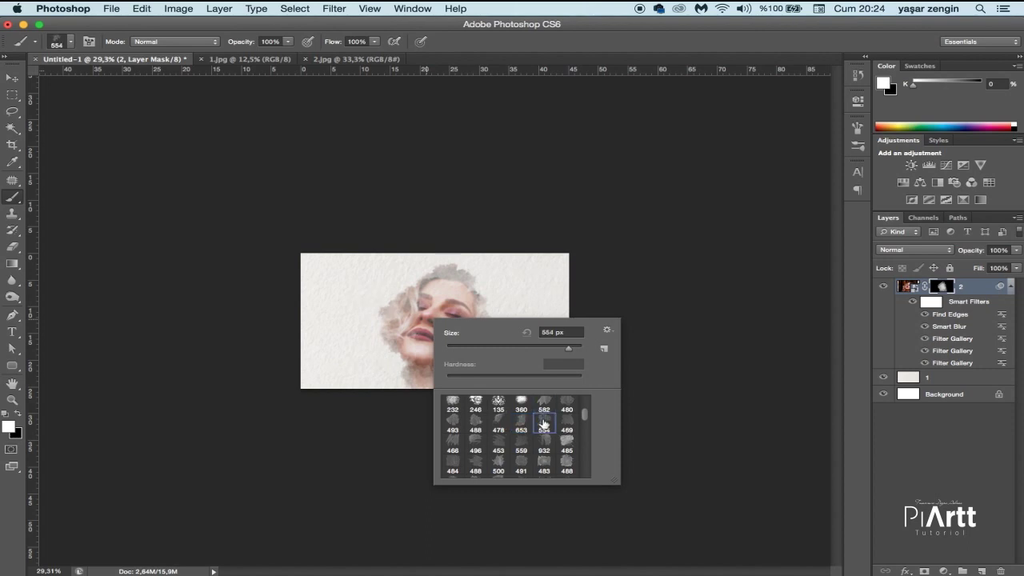
# Paint 554 px brush dabs on the mask around the lower hair on both sides of the neck, undoing unwanted ones
pyautogui.click(402, 322)
pyautogui.press('super+z')
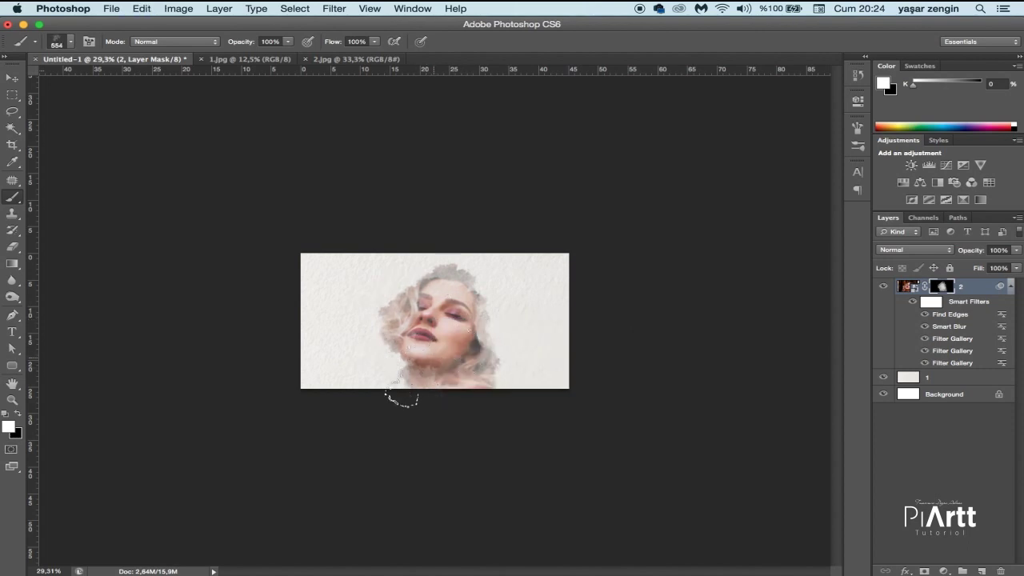
pyautogui.click(408, 340)
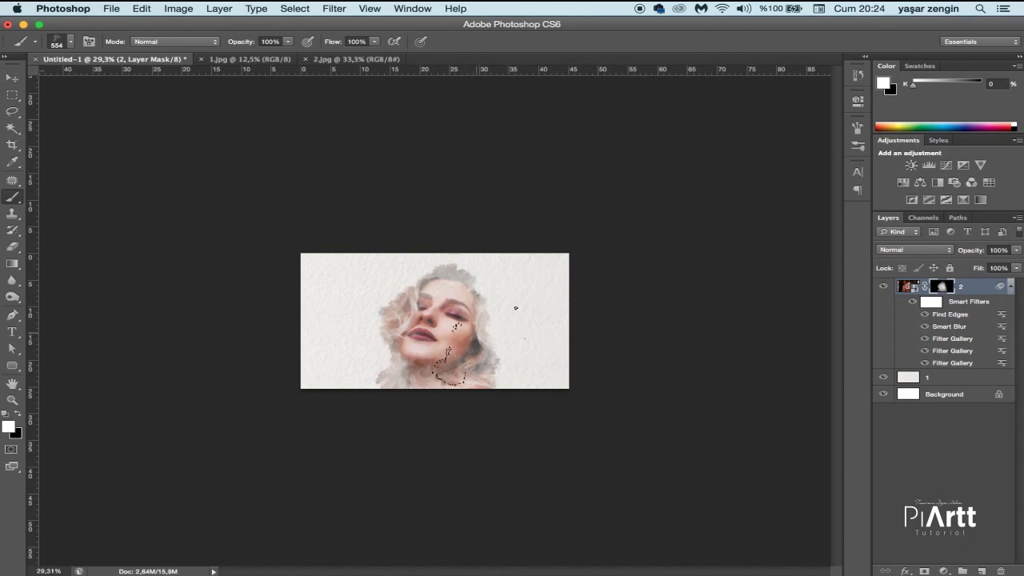
pyautogui.click(502, 328)
pyautogui.press('super+z')
pyautogui.click(468, 364)
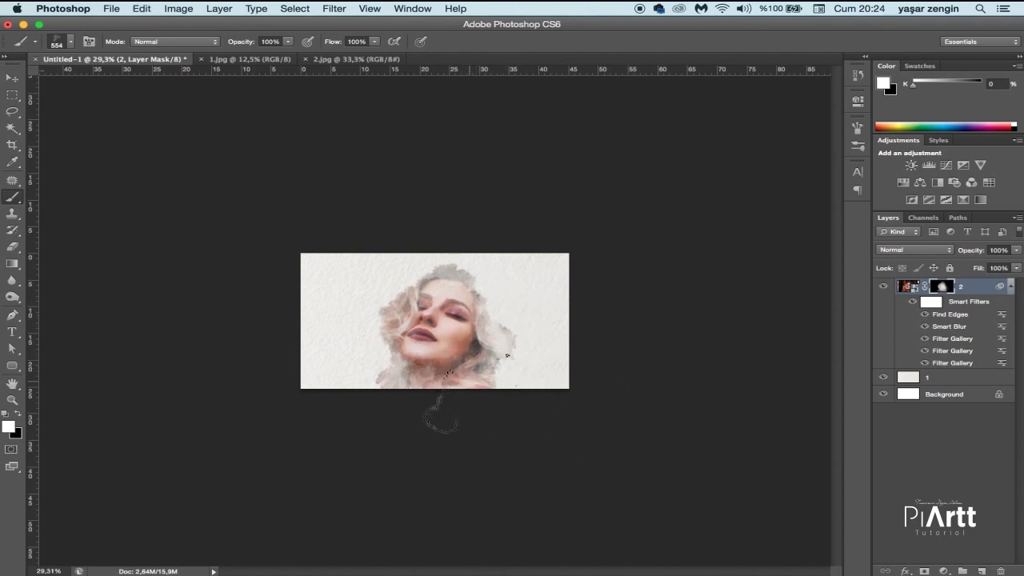
pyautogui.click(466, 400)
# Set the brush tip to 502 px and rotate it to a 160° angle
pyautogui.rightClick(428, 287)
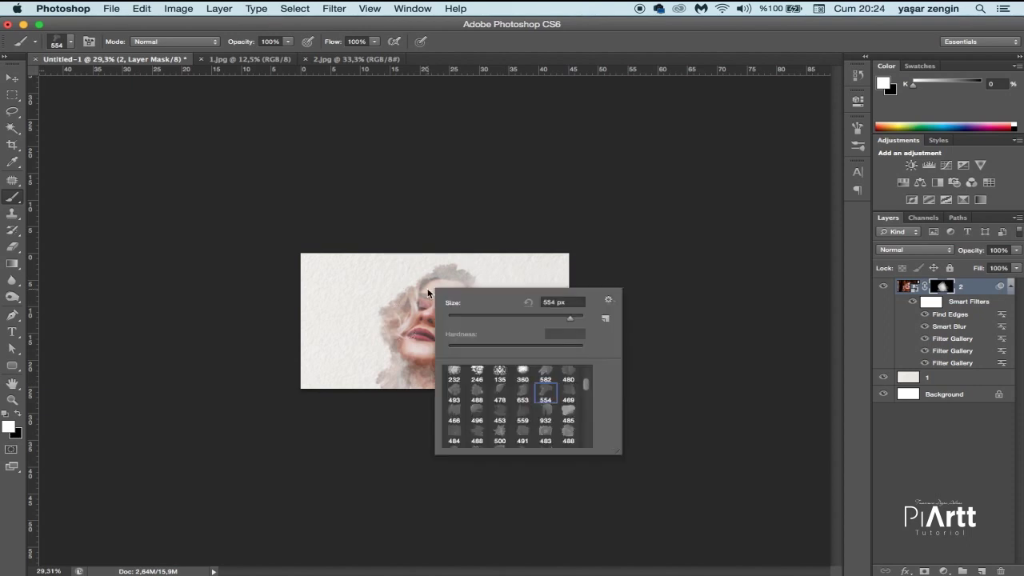
pyautogui.click(422, 282)
pyautogui.click(88, 41)
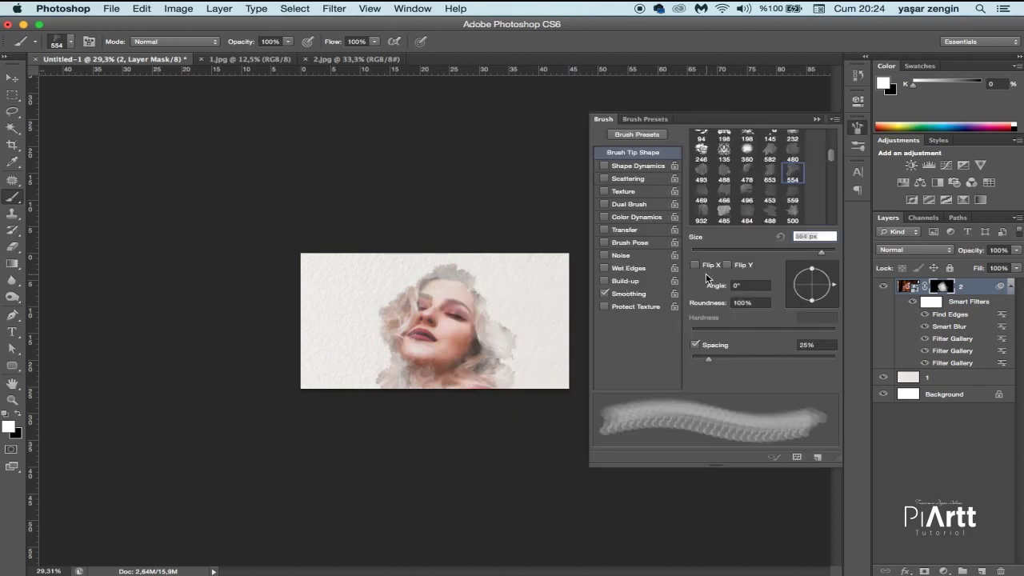
pyautogui.click(794, 281)
# Paint rotated brush dabs on the mask along the hair at the upper left of the portrait, undoing misplaced ones
pyautogui.click(404, 296)
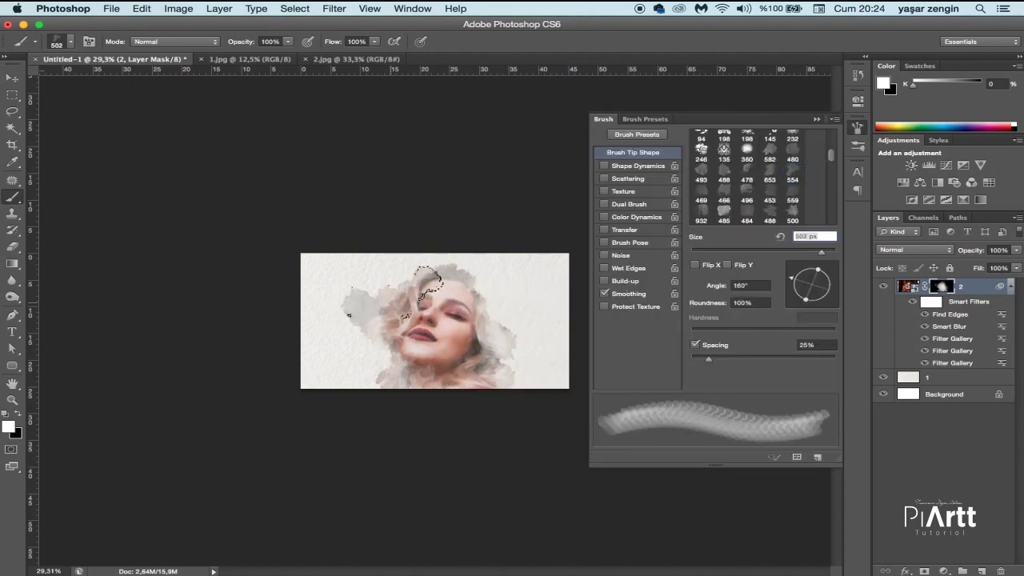
pyautogui.press('super+z')
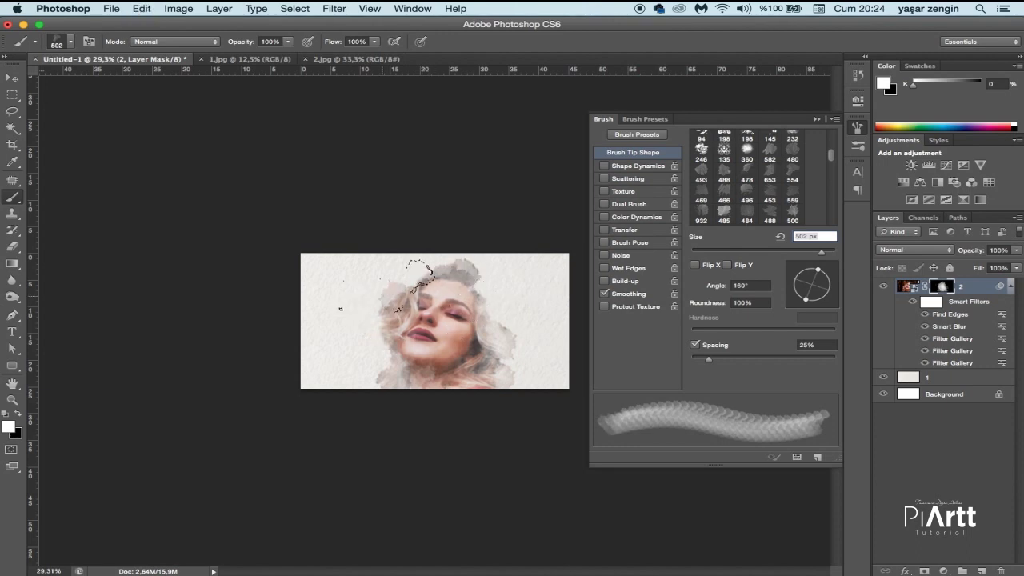
pyautogui.click(394, 302)
pyautogui.press('super+z')
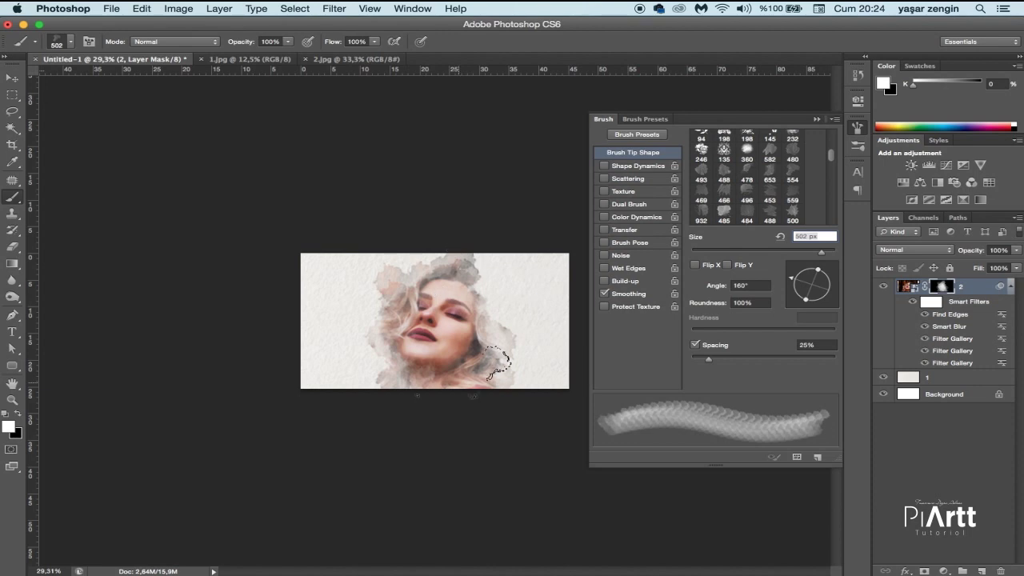
# Try brush dabs on the mask along the hair at the portrait's right side and undo them
pyautogui.moveTo(474, 332); pyautogui.dragTo(475, 337)
pyautogui.press('super+z')
pyautogui.click(492, 324)
pyautogui.press('super+z')
pyautogui.click(478, 319)
pyautogui.press('super+z')
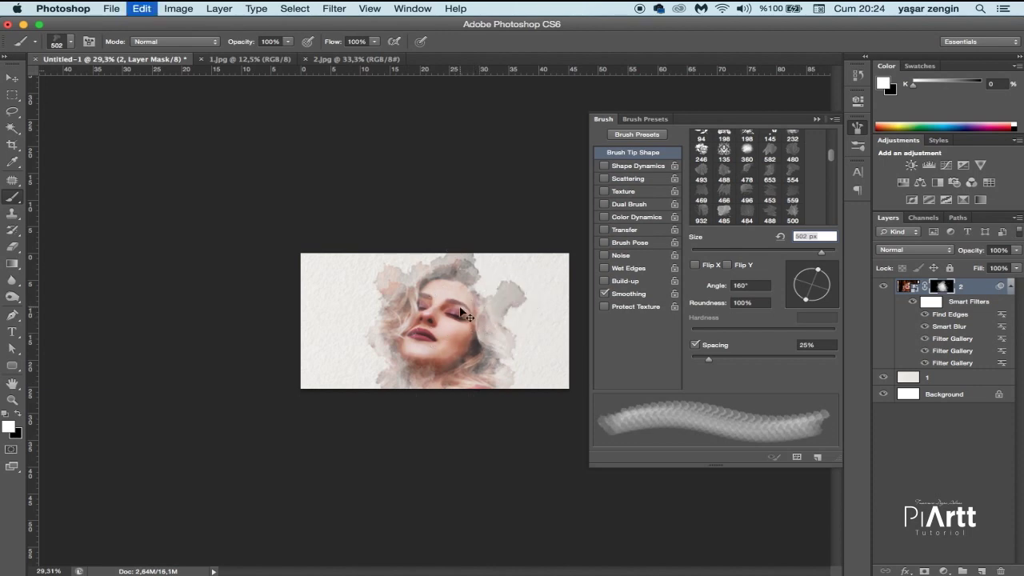
pyautogui.click(459, 305)
pyautogui.press('super+z')
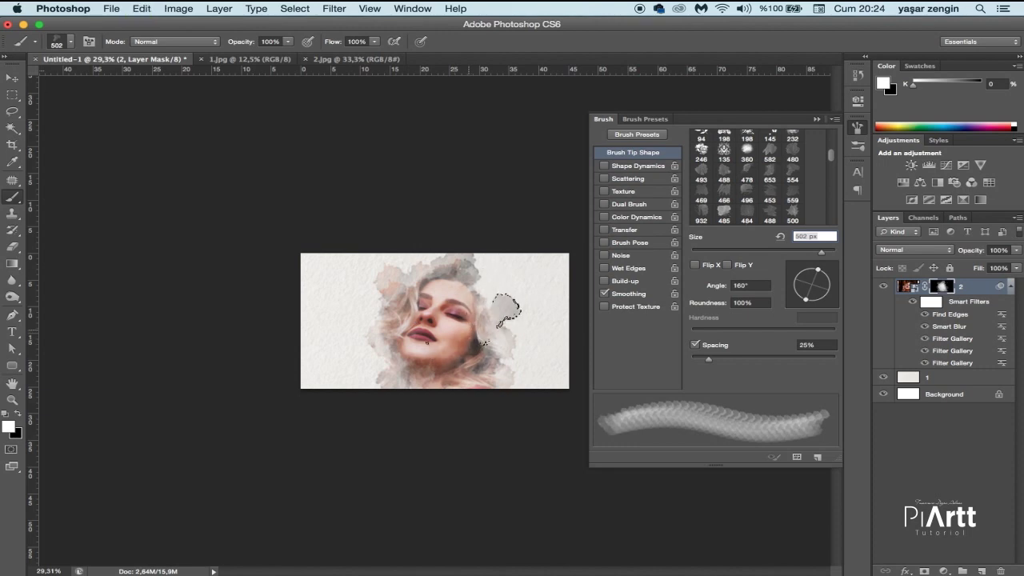
pyautogui.click(459, 307)
pyautogui.press('alt+super+z')
pyautogui.press('alt+super+z')
# Rotate the brush tip to a 41° angle
pyautogui.rightClick(475, 320)
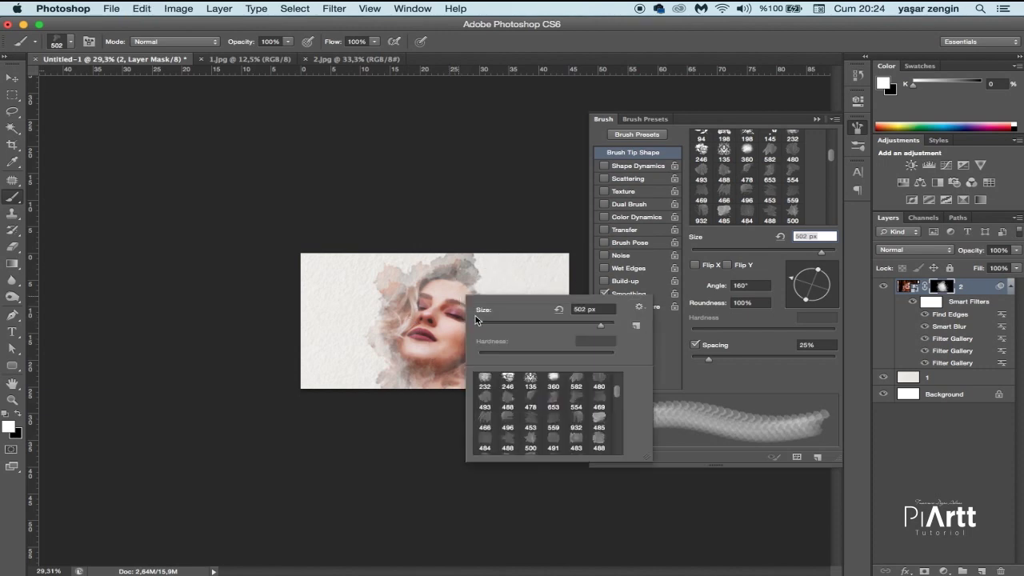
pyautogui.click(430, 312)
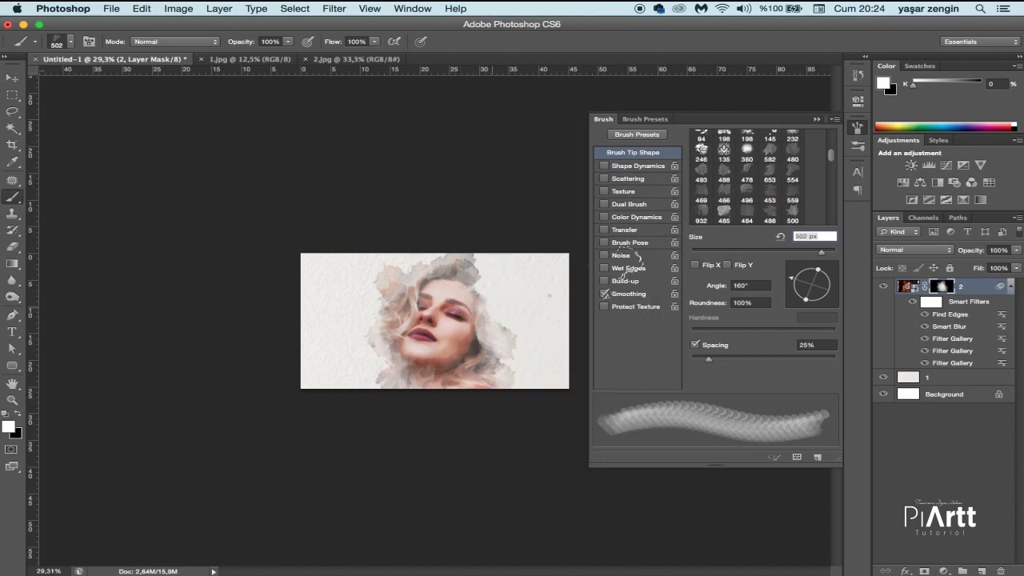
pyautogui.moveTo(817, 273); pyautogui.dragTo(824, 279)
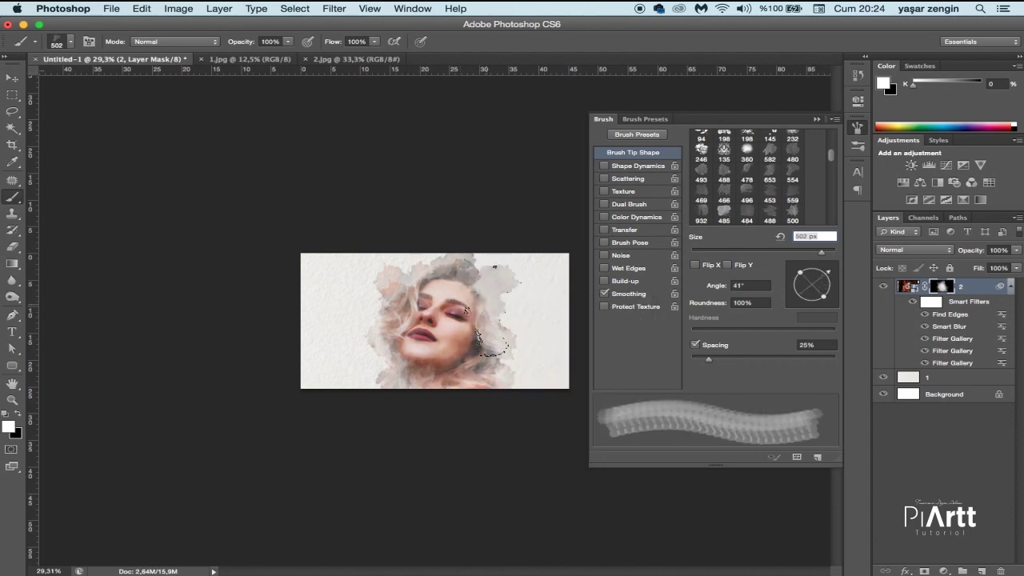
# Paint dabs on the mask around the top and upper-right hair of the portrait, undoing unwanted ones
pyautogui.click(496, 316)
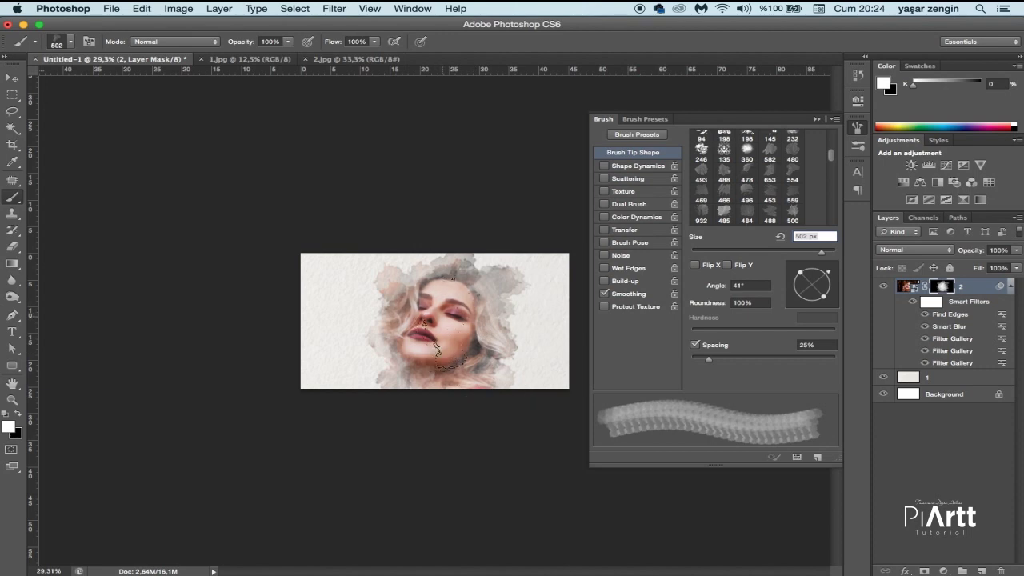
pyautogui.press('alt+super+z')
pyautogui.press('alt+super+z')
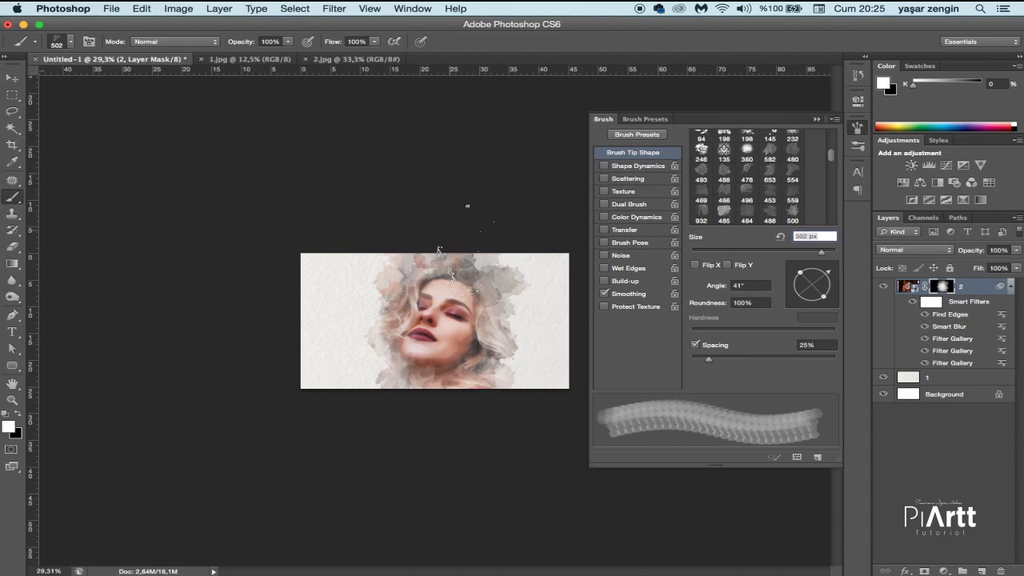
# Paint a watercolor dab on the mask beside the lower-left hair, undoing the misplaced tries
pyautogui.press('super+z')
pyautogui.click(389, 308)
pyautogui.press('super+z')
pyautogui.click(389, 304)
pyautogui.press('super+z')
pyautogui.click(399, 324)
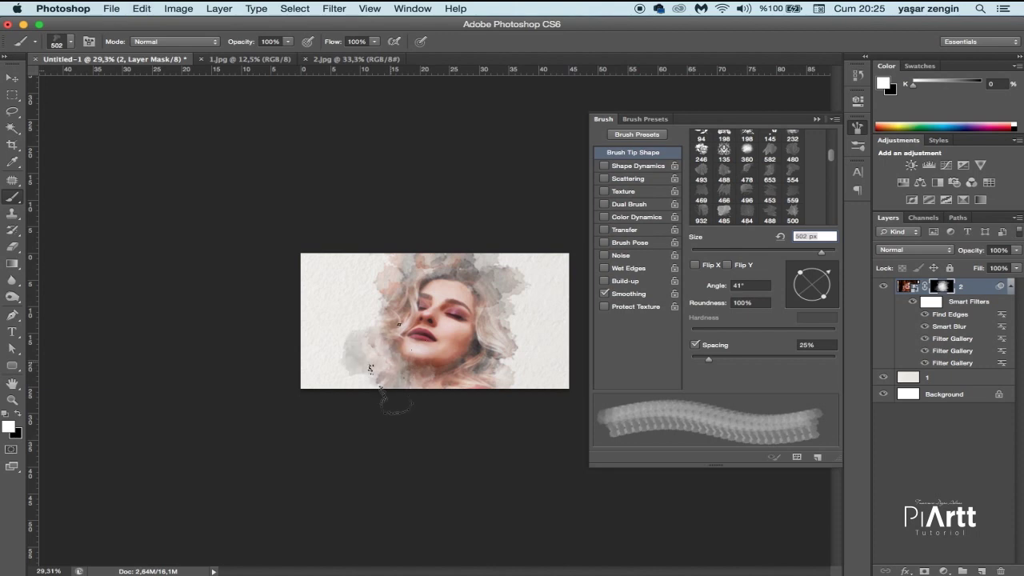
# Repaint the watercolor dab on the mask along the portrait's lower-left edge, undoing each unwanted placement
pyautogui.press('super+z')
pyautogui.click(376, 384)
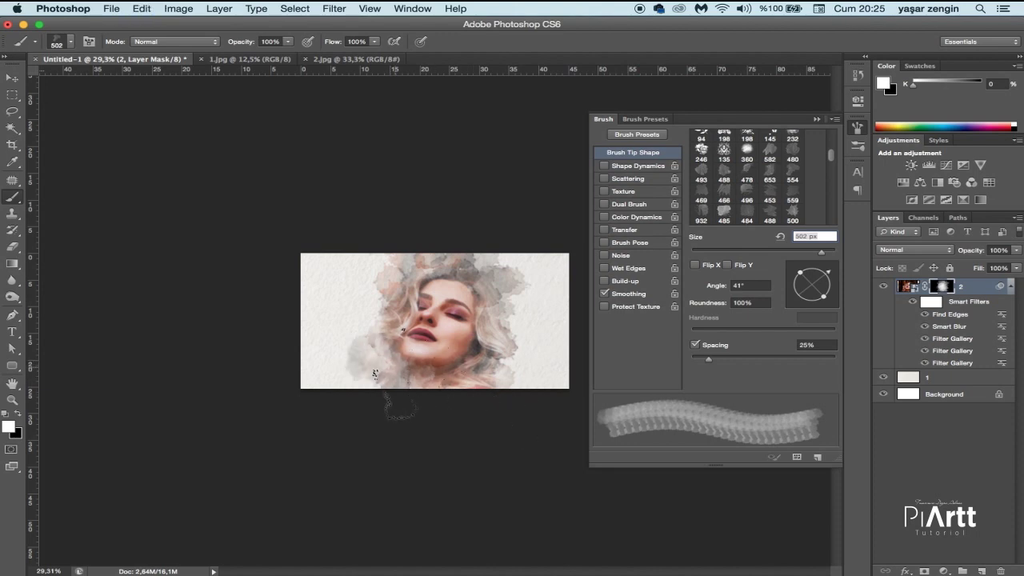
pyautogui.press('super+z')
pyautogui.click(388, 387)
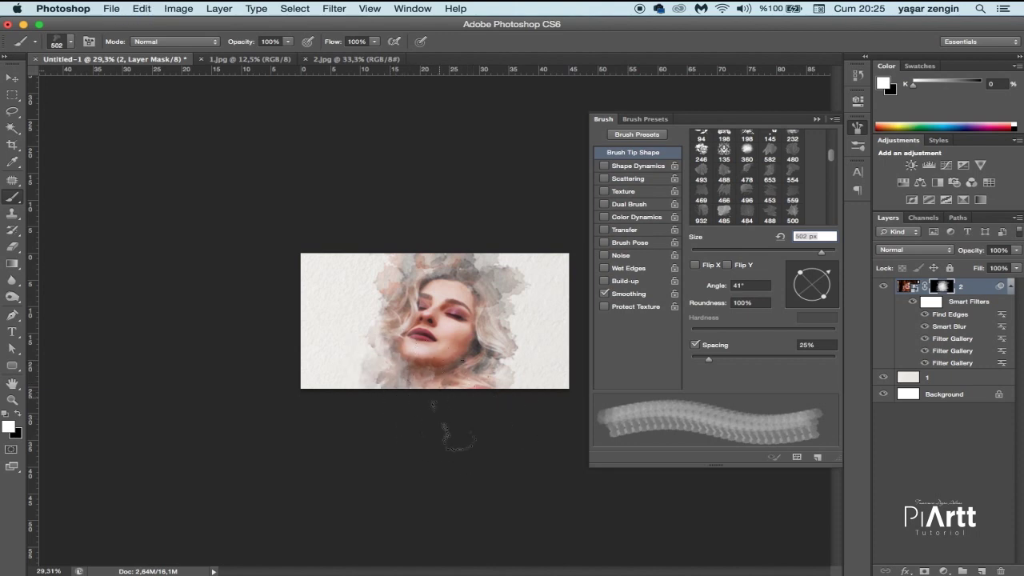
pyautogui.click(381, 384)
pyautogui.press('super+z')
pyautogui.click(404, 391)
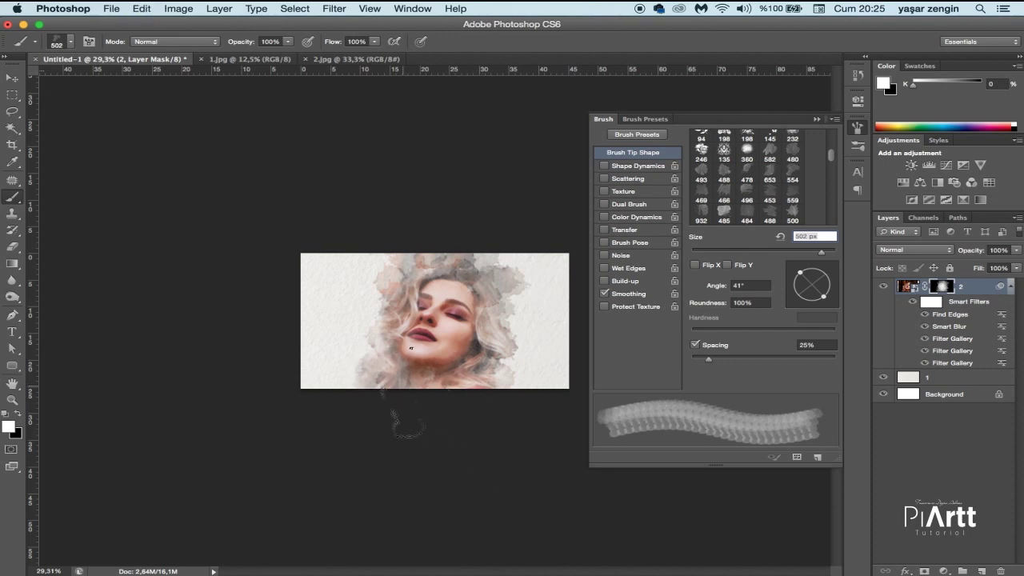
# Close the brush settings, scale the portrait layer to about 90.7% around its center, and move it slightly up
pyautogui.click(835, 118)
pyautogui.scroll(2, 552, 328)
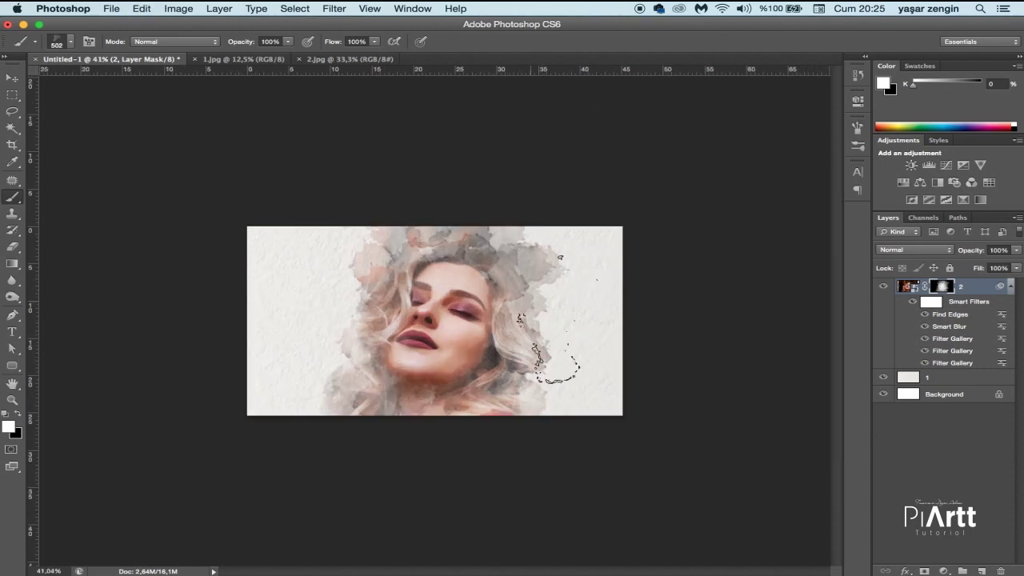
pyautogui.press('super+t')
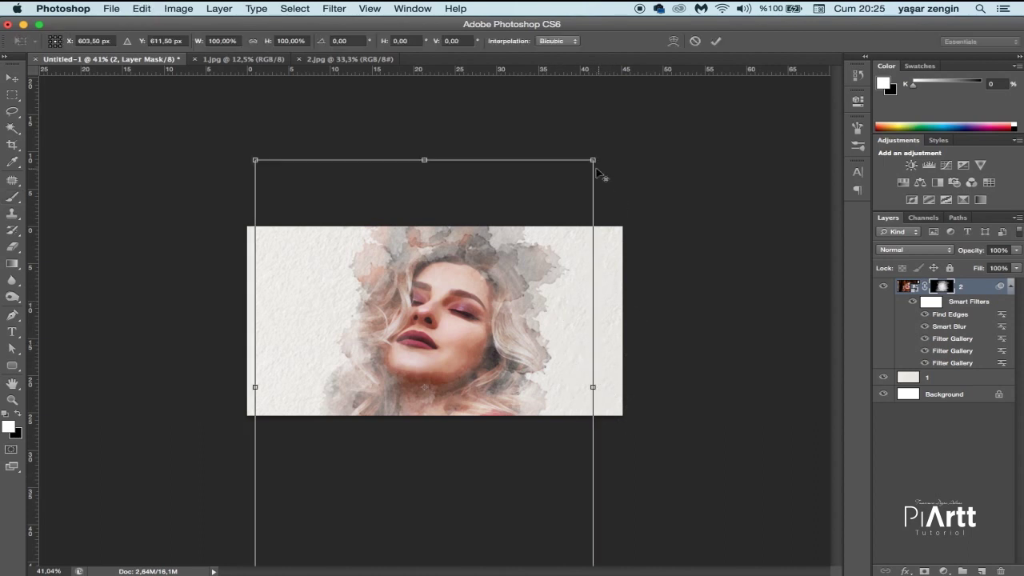
pyautogui.moveTo(594, 164); pyautogui.dragTo(578, 183)
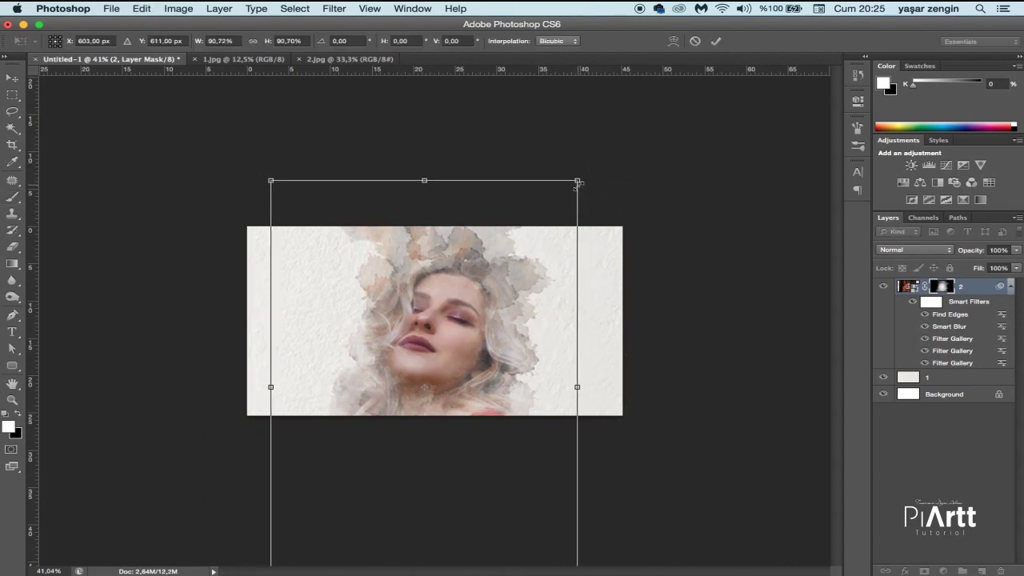
pyautogui.moveTo(491, 314); pyautogui.dragTo(488, 304)
pyautogui.press('Return')
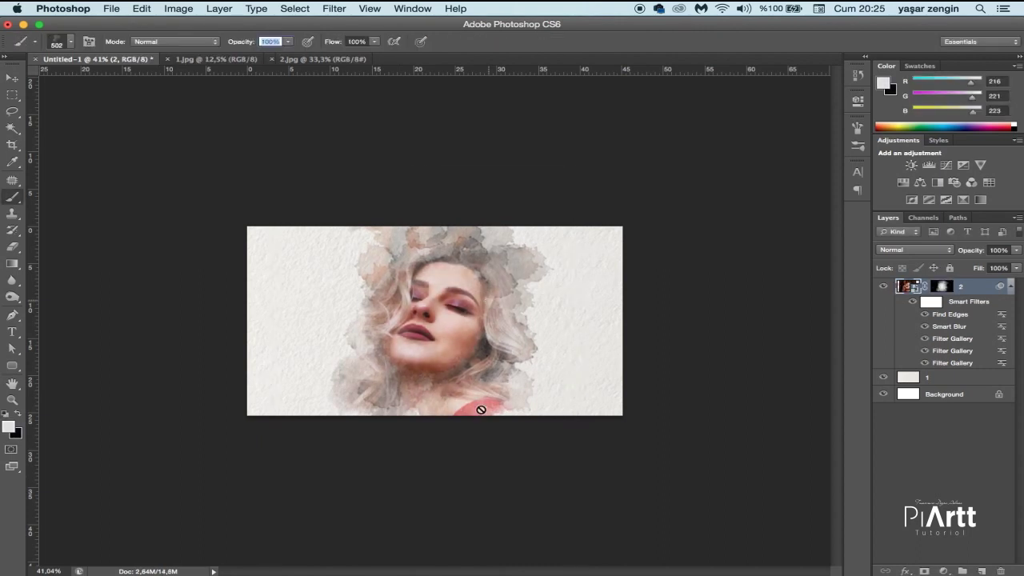
# Target the portrait's layer mask and fade the red shoulder with a black watercolor dab
pyautogui.click(944, 288)
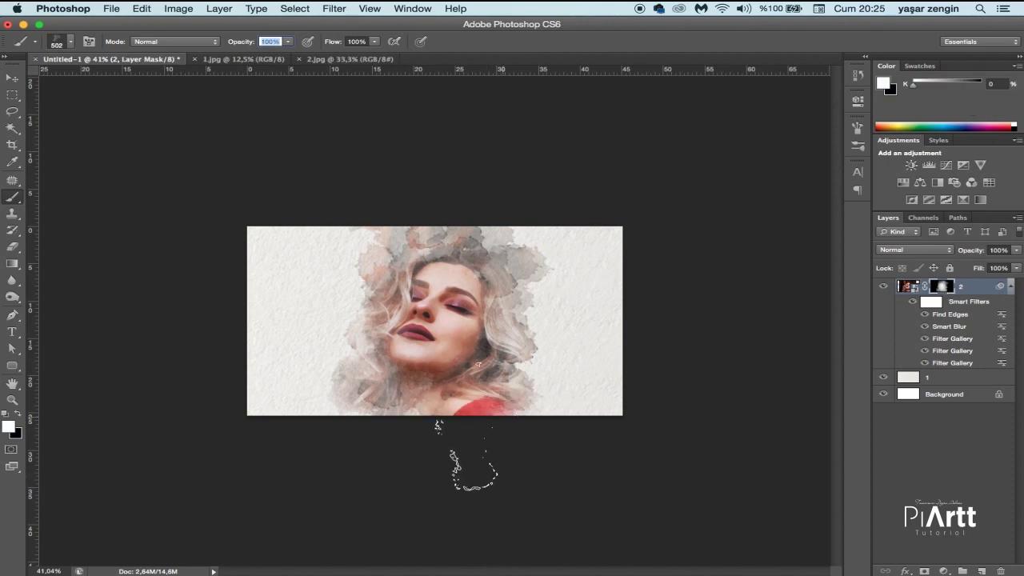
pyautogui.write('x')
pyautogui.click(477, 412)
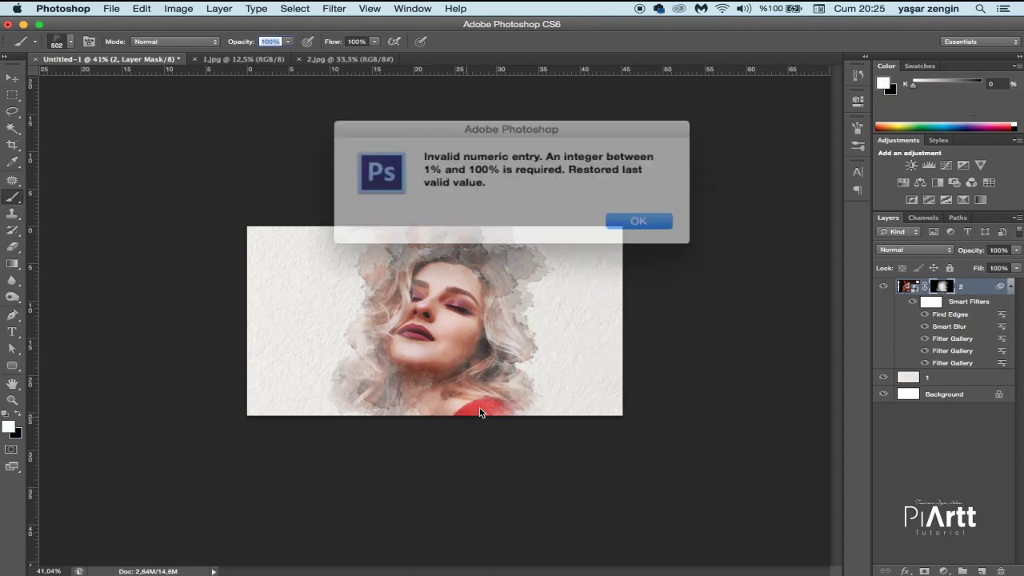
pyautogui.click(614, 213)
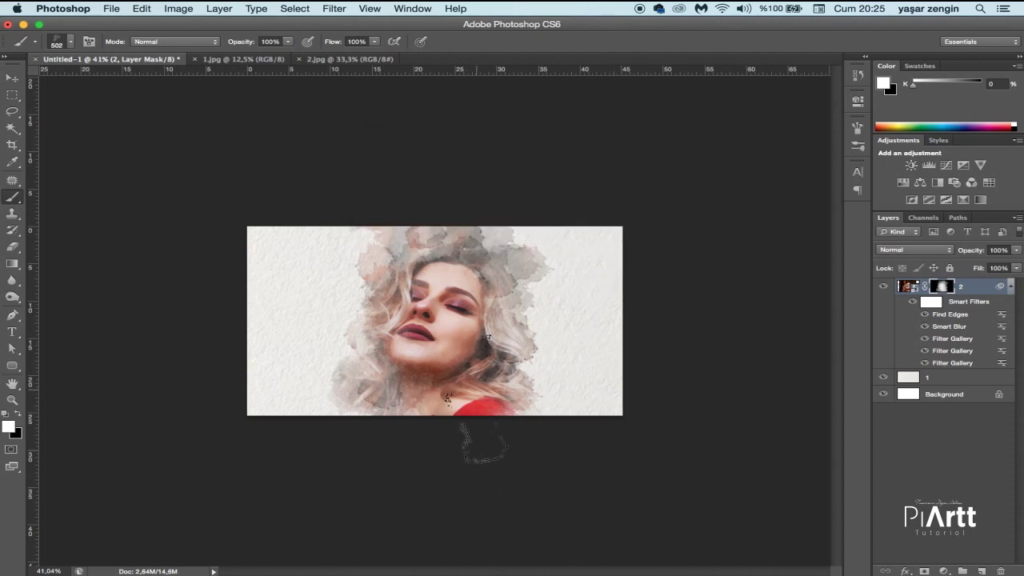
pyautogui.press('x')
pyautogui.click(482, 402)
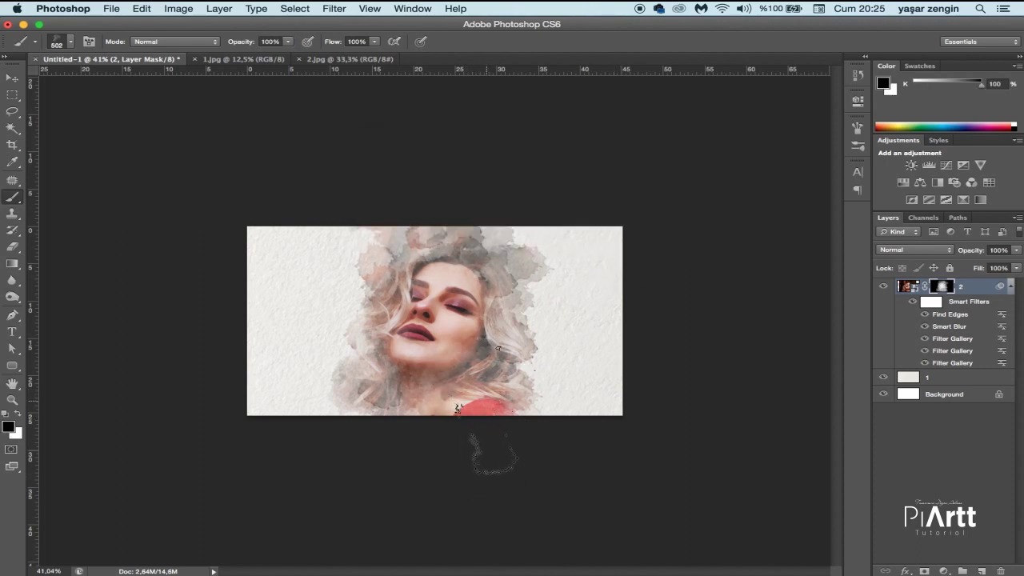
pyautogui.press('x')
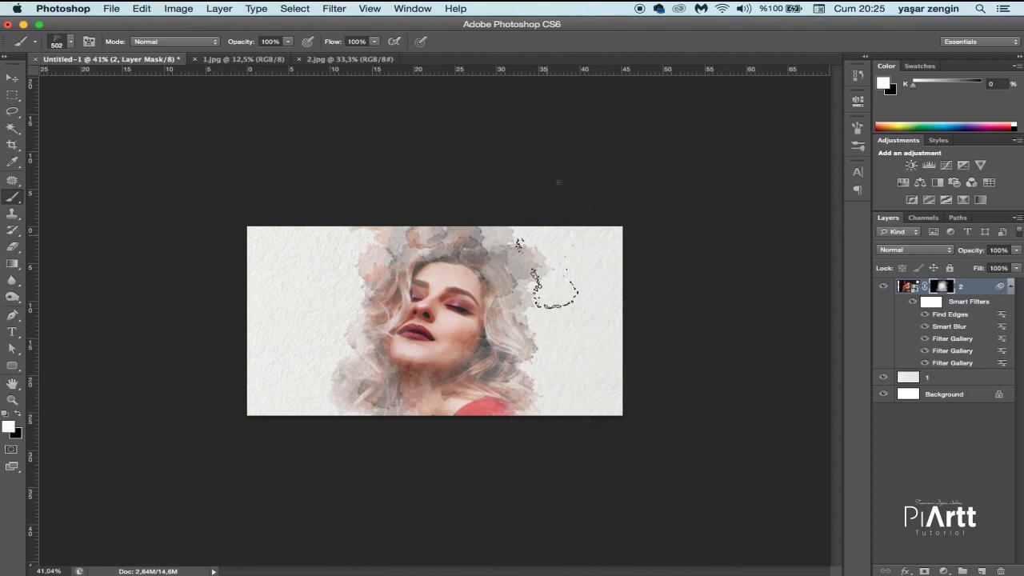
# Alternate black and white watercolor dabs on the mask to reshape the edge around the portrait's upper-left hair
pyautogui.press('x')
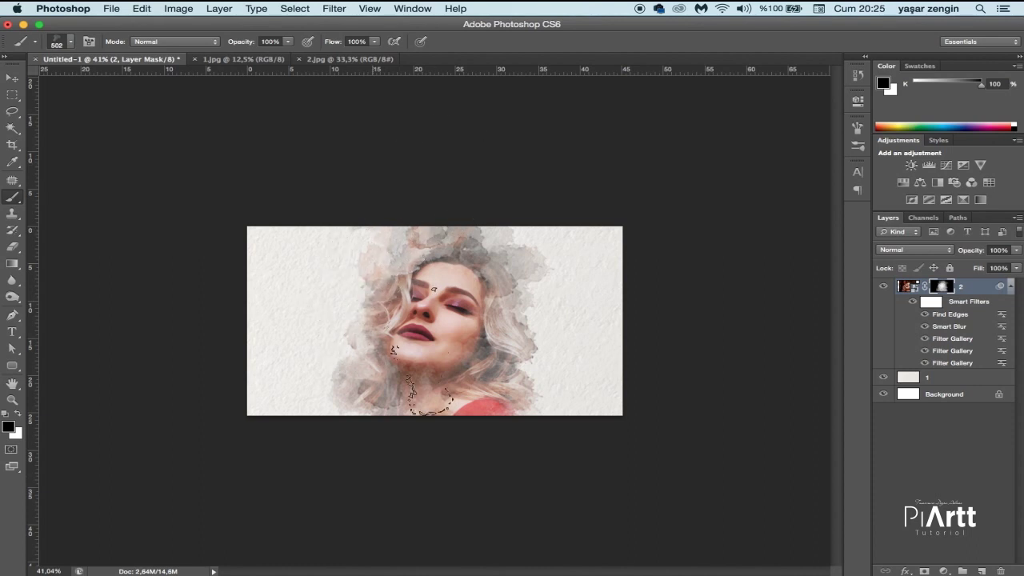
pyautogui.moveTo(560, 564)
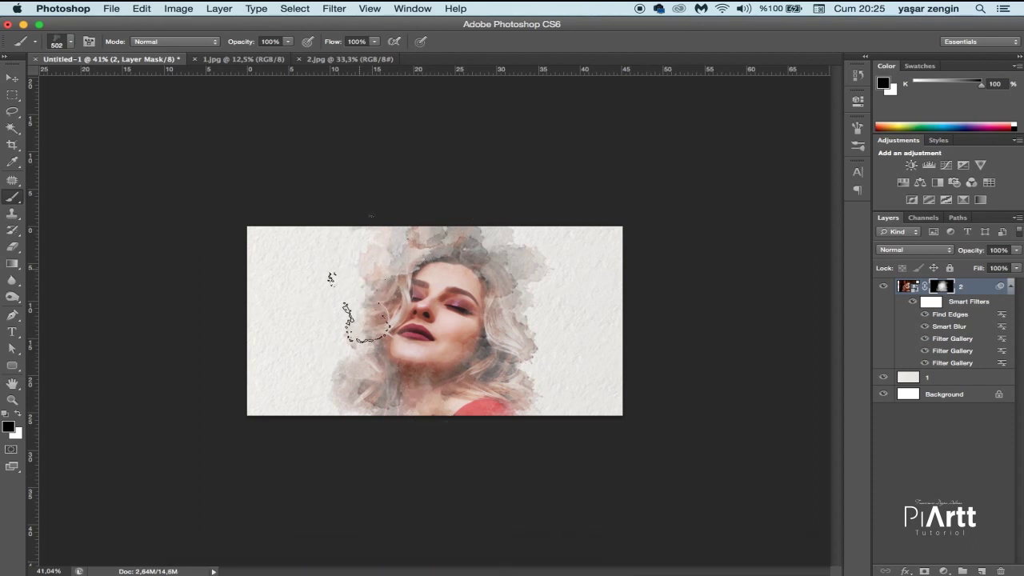
pyautogui.press('x')
pyautogui.click(404, 244)
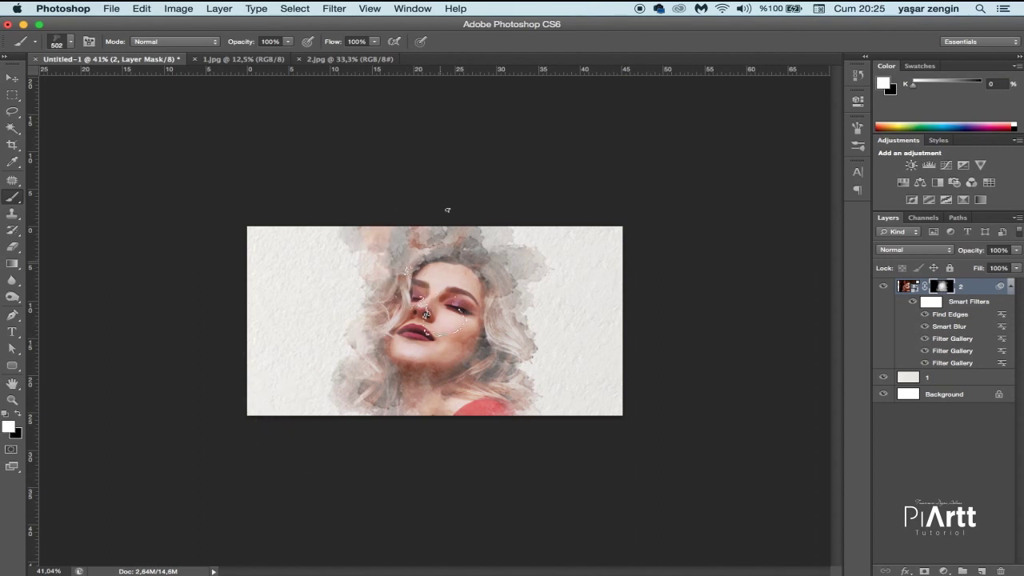
pyautogui.press('x')
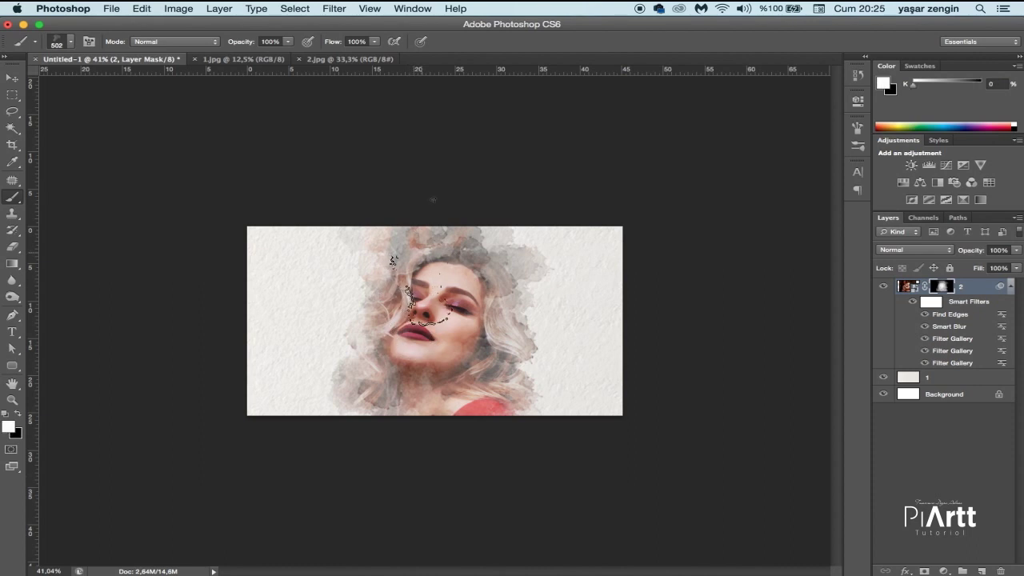
pyautogui.press('x')
pyautogui.click(406, 252)
pyautogui.press('x')
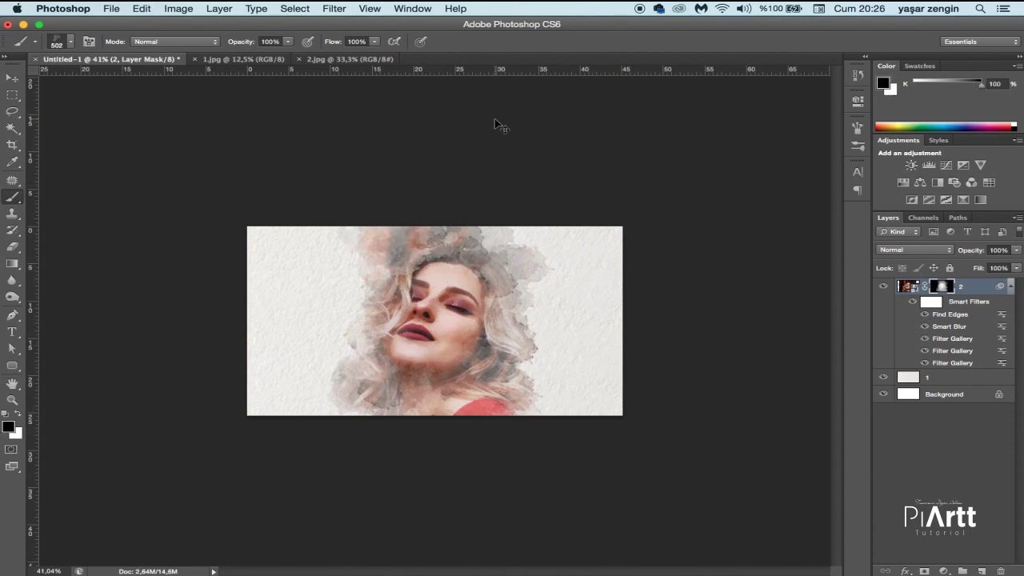
# Undo the last mask dab and paint white dabs over the hair at the top of the head, undoing a misplaced one
pyautogui.press('super+z')
pyautogui.press('x')
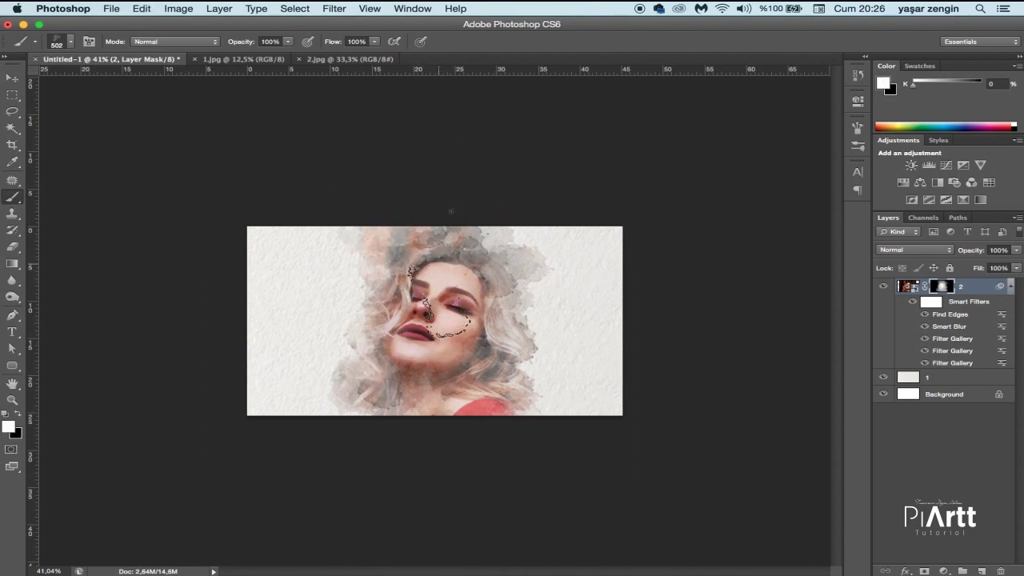
pyautogui.click(440, 260)
pyautogui.press('super+z')
pyautogui.click(435, 303)
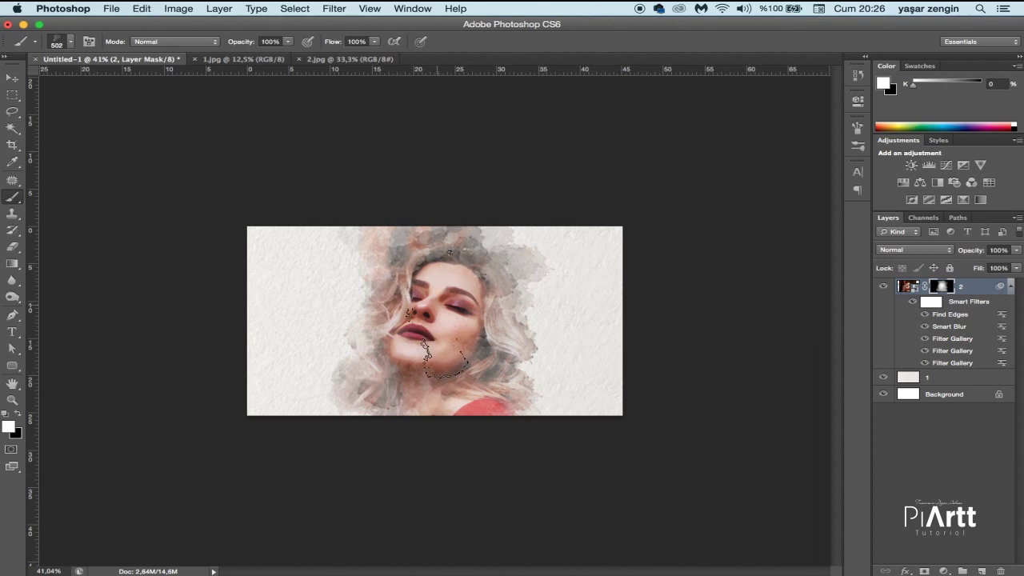
# Try further white watercolor dabs on the mask beside the upper-left hair, undoing the unwanted ones
pyautogui.scroll(-2, 571, 320)
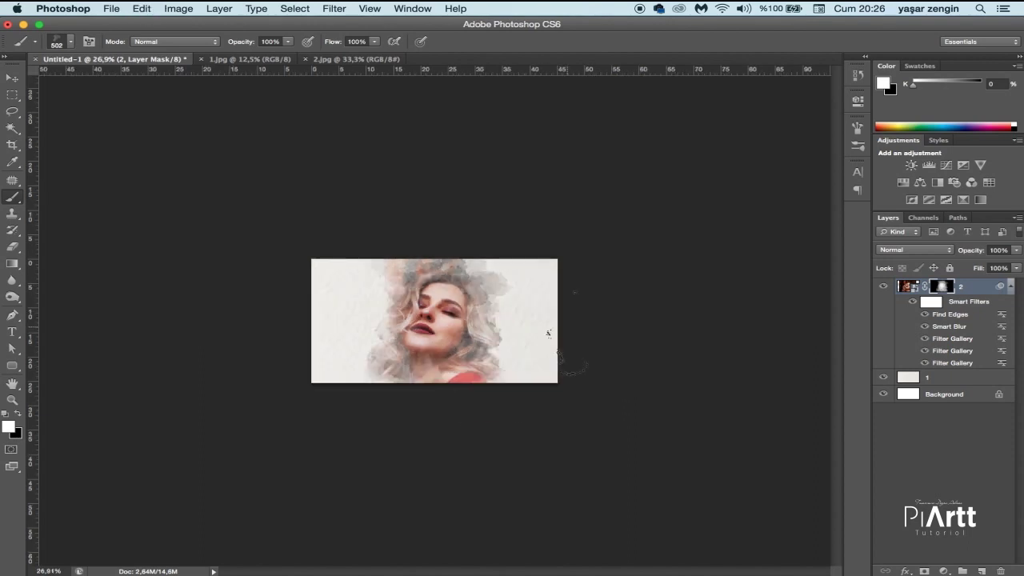
pyautogui.press('super+z')
pyautogui.press('super+z')
pyautogui.press('super+z')
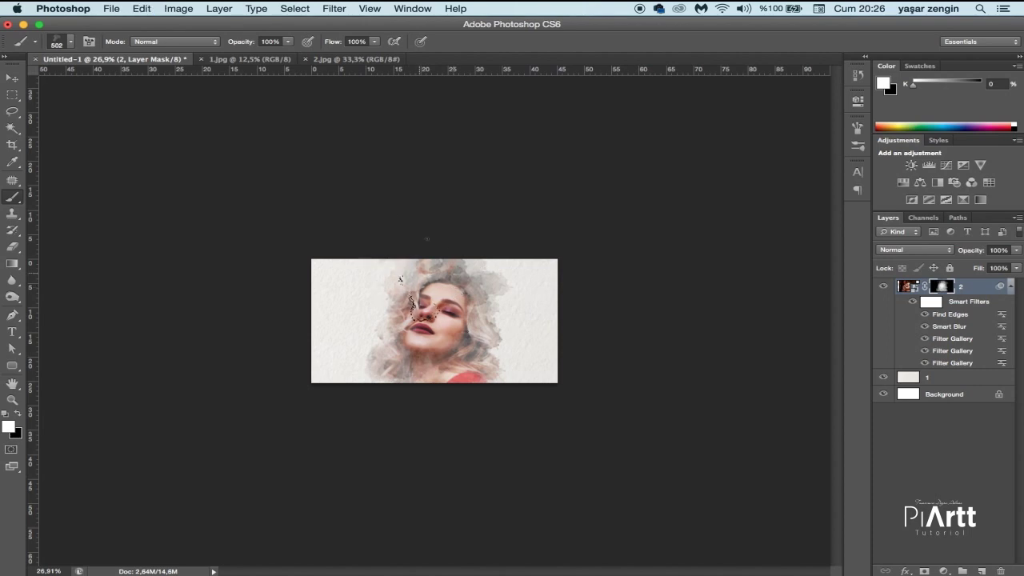
pyautogui.press('super+z')
pyautogui.press('super+z')
pyautogui.press('super+z')
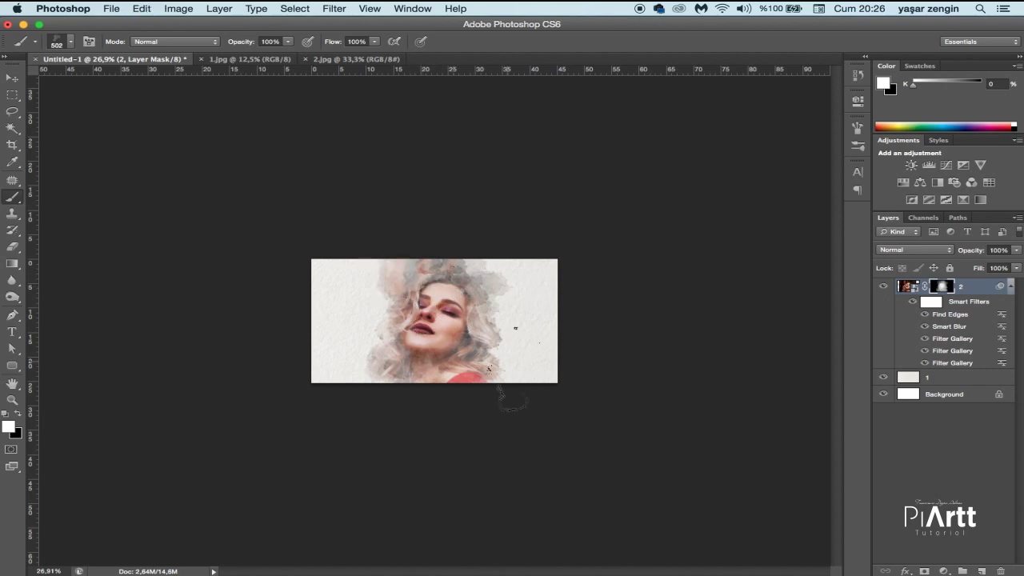
pyautogui.press('super+z')
pyautogui.press('super+z')
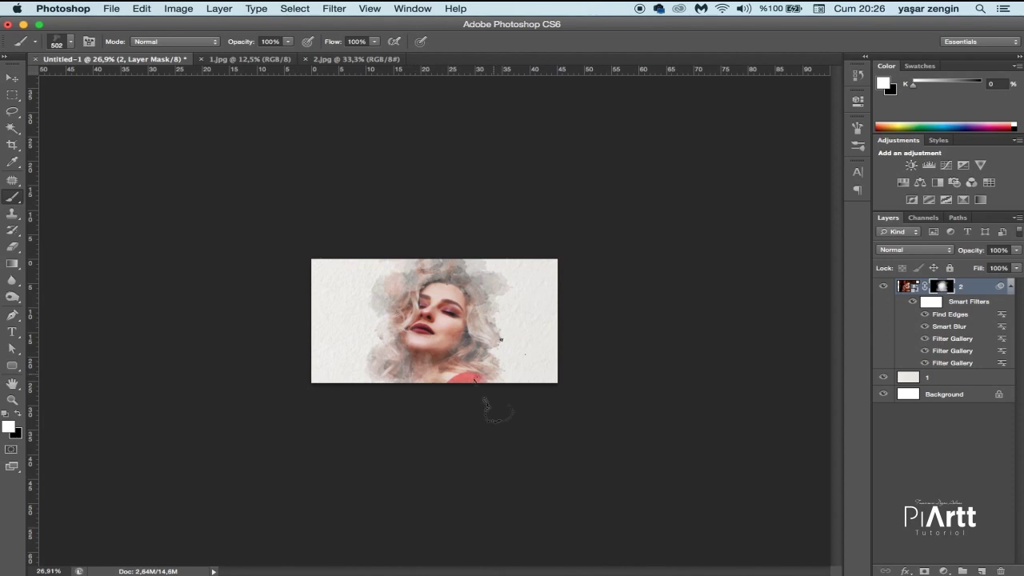